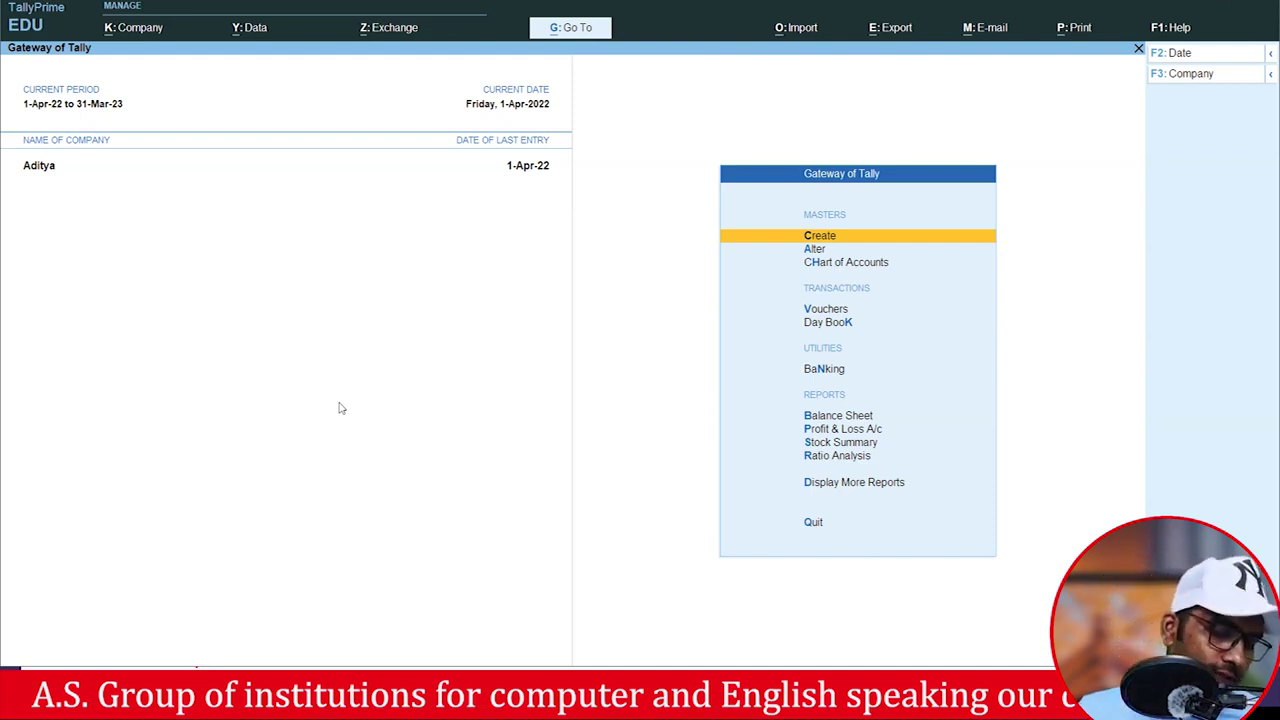
Open the company list and start creating a new company.
key("alt")
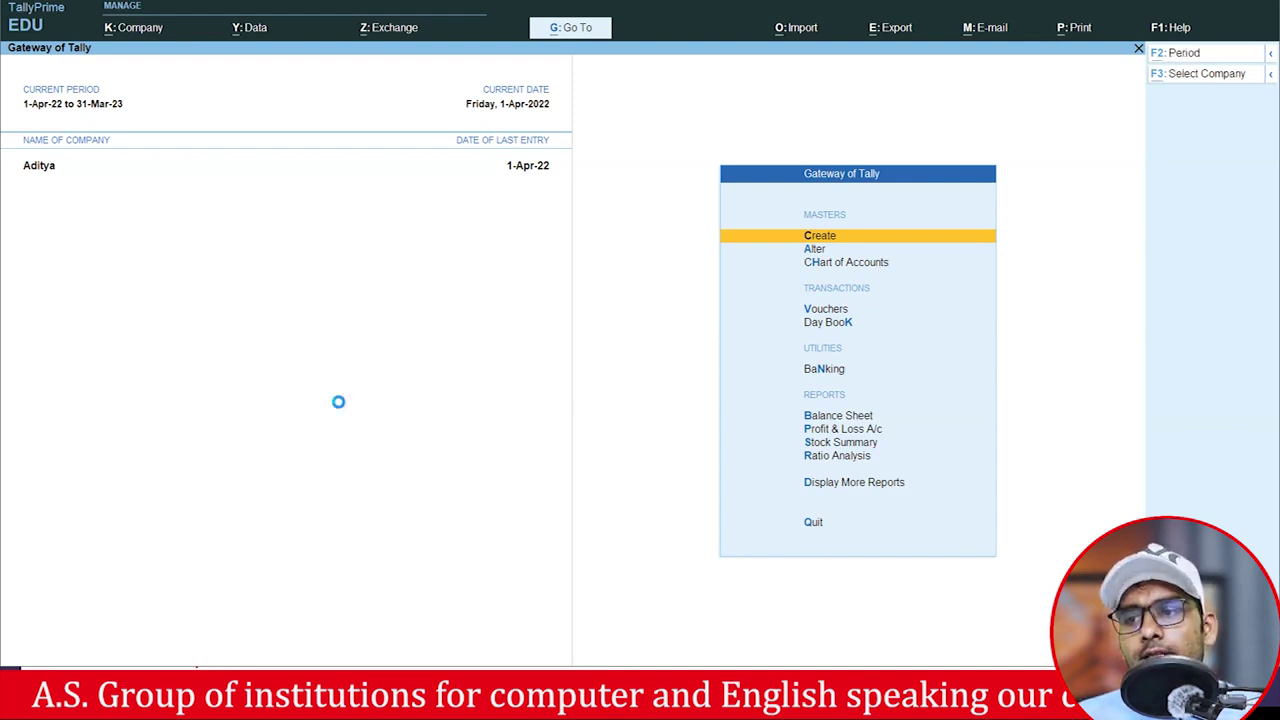
key("alt+F3")
key("Up")
key("Up")
key("Up")
key("Up")
key("Up")
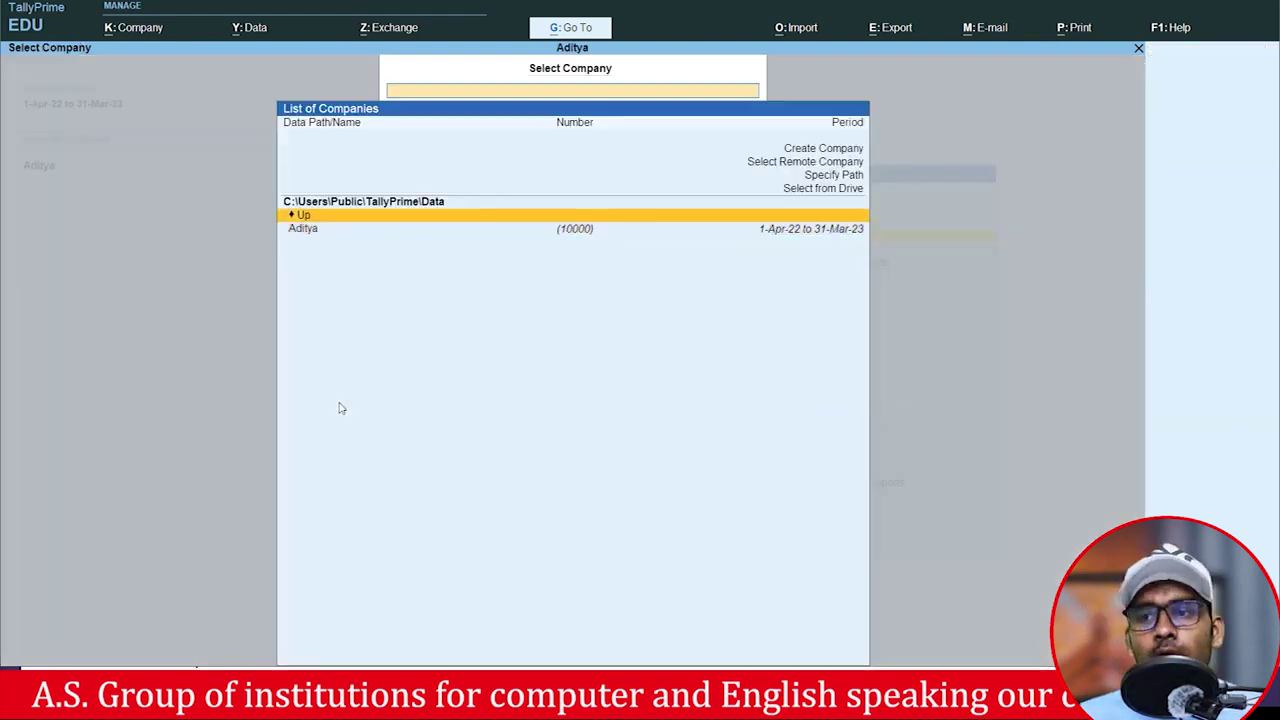
key("Return")
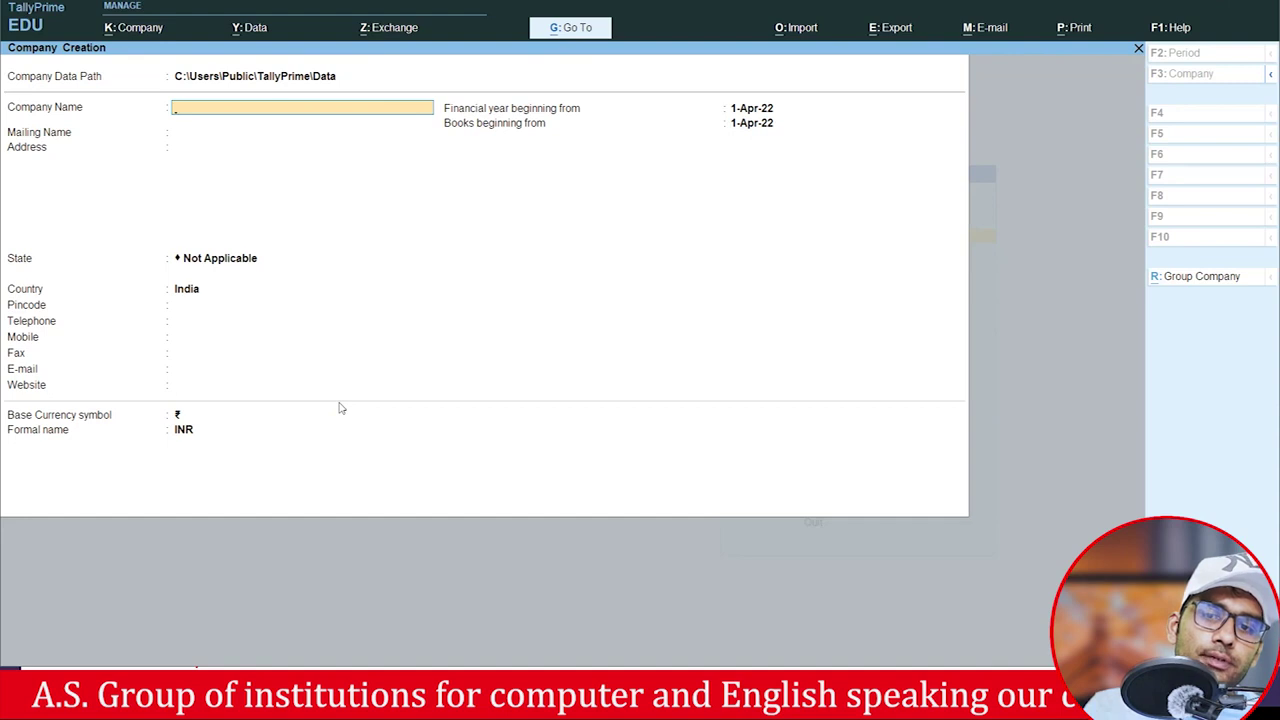
Enter Asgroup Pvt Ltd as the company name and accept the same text as its mailing name.
type("Asgroup")
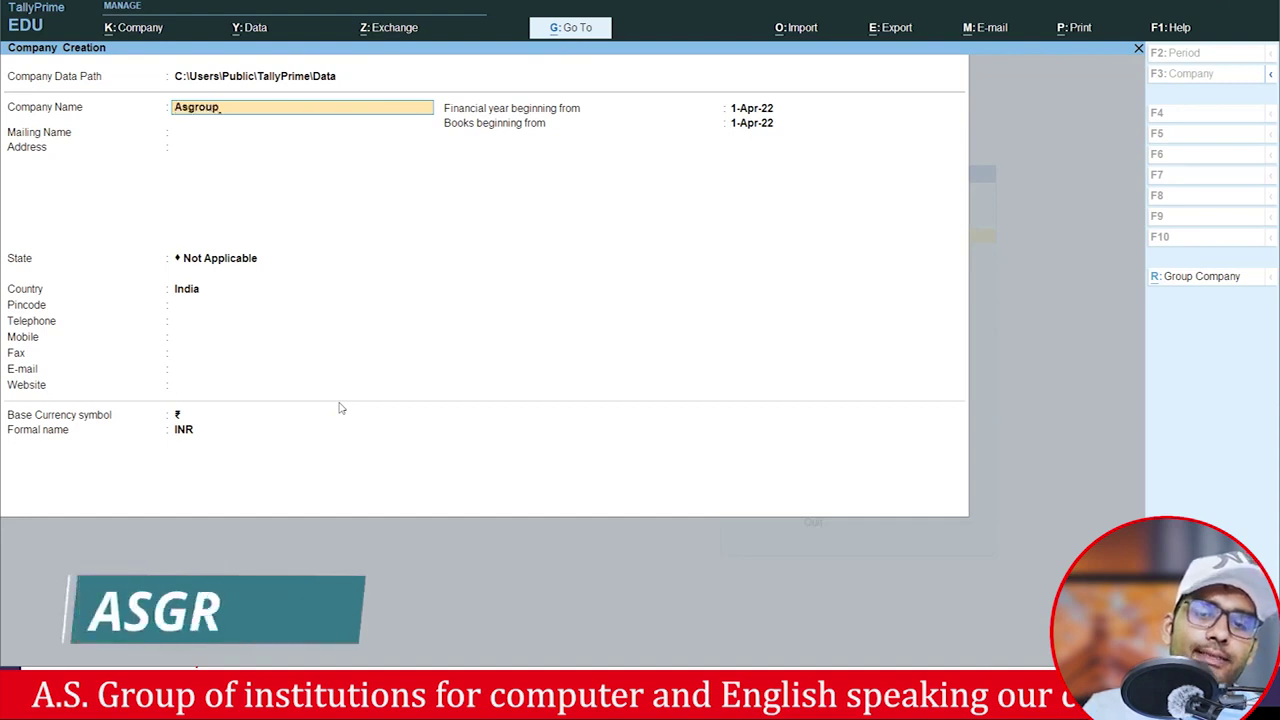
type(" Pvt")
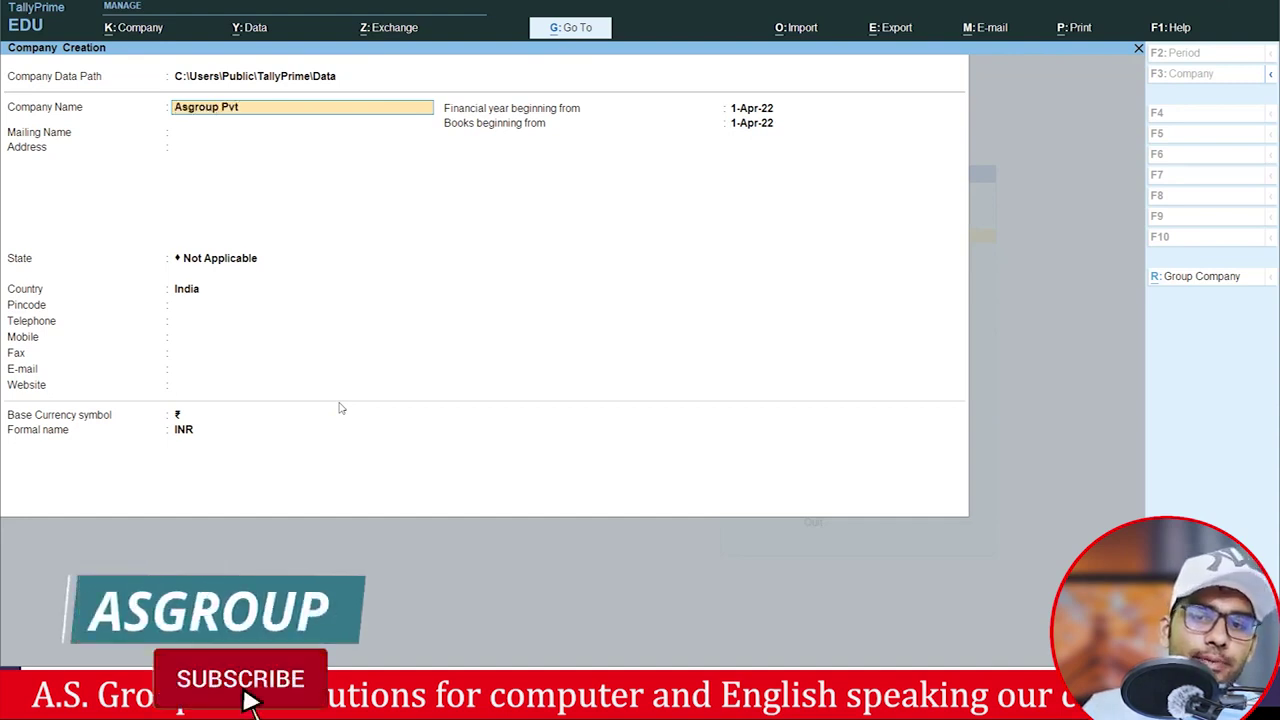
type(" Ltd")
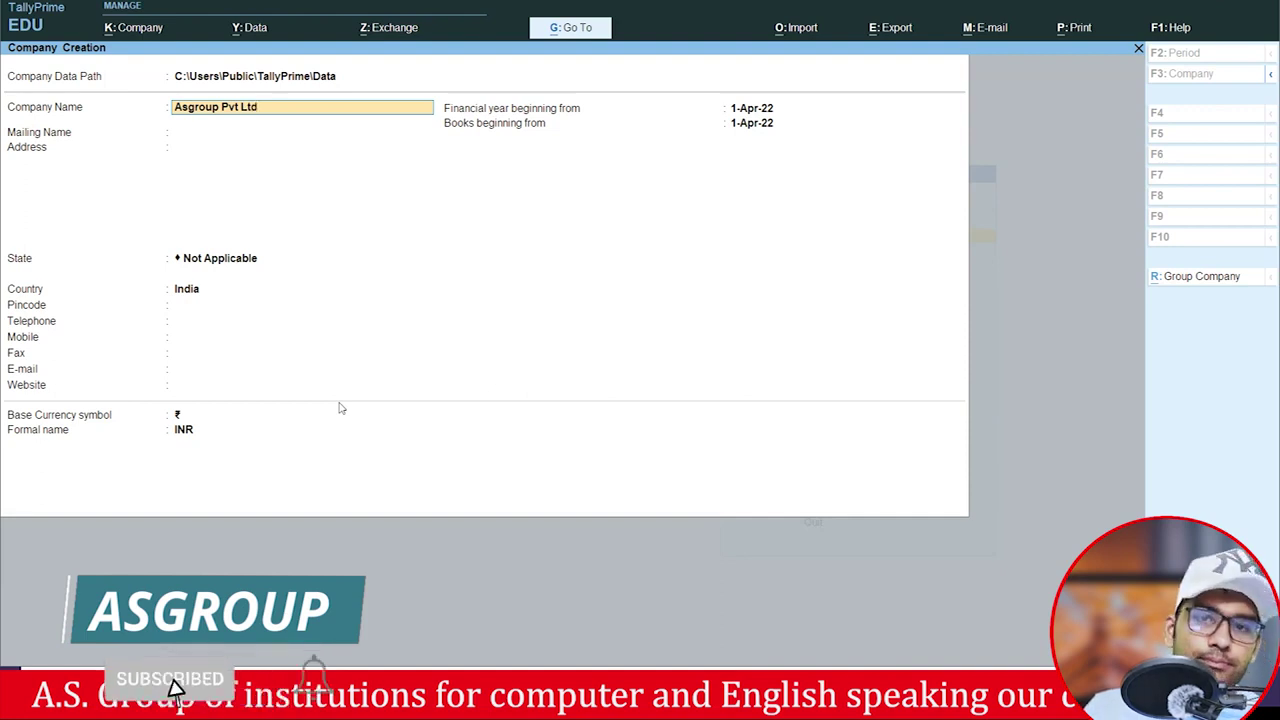
key("Return")
key("Return")
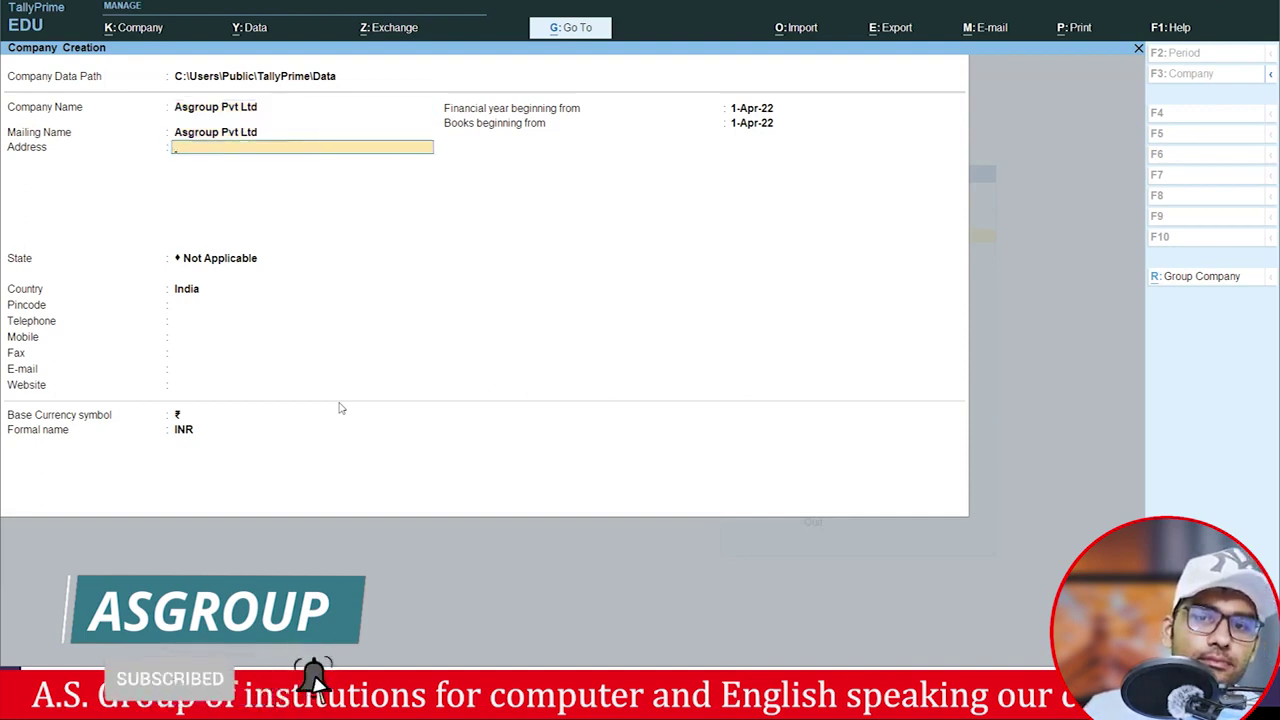
Fill in the company's street address.
type("Ghatmn")
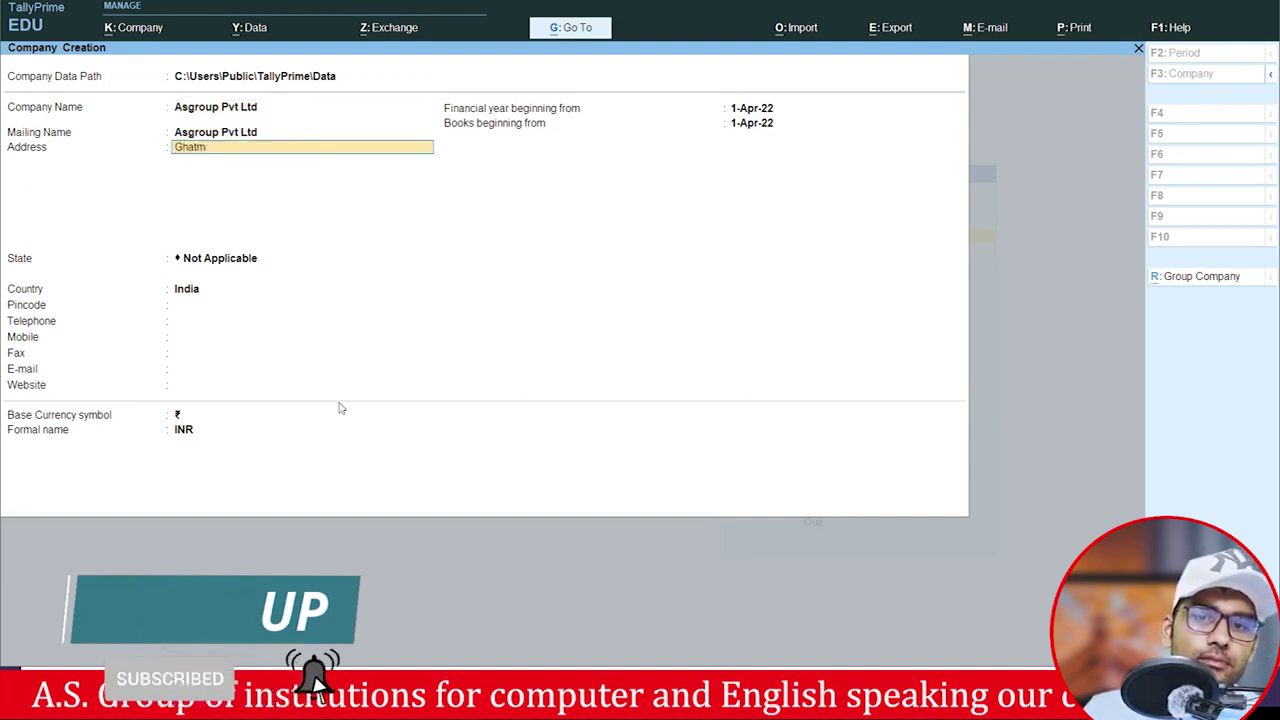
key("BackSpace")
key("BackSpace")
type("ampur")
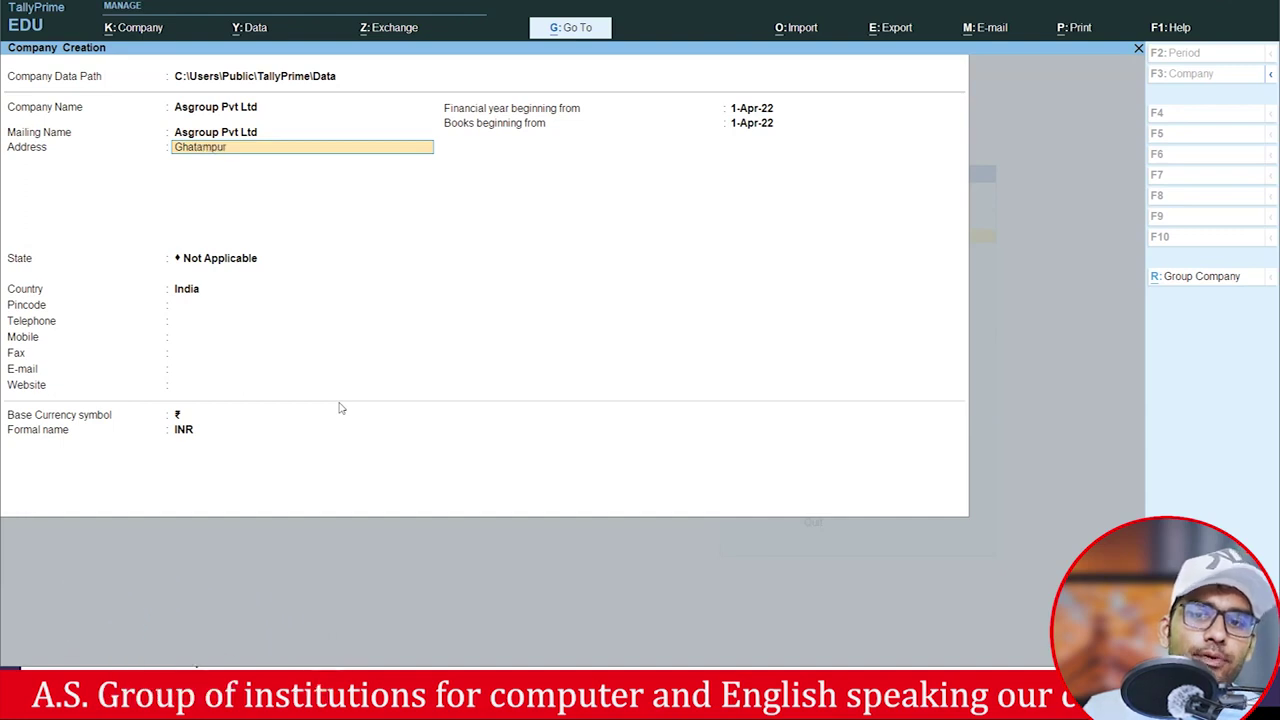
type(" Kanpur")
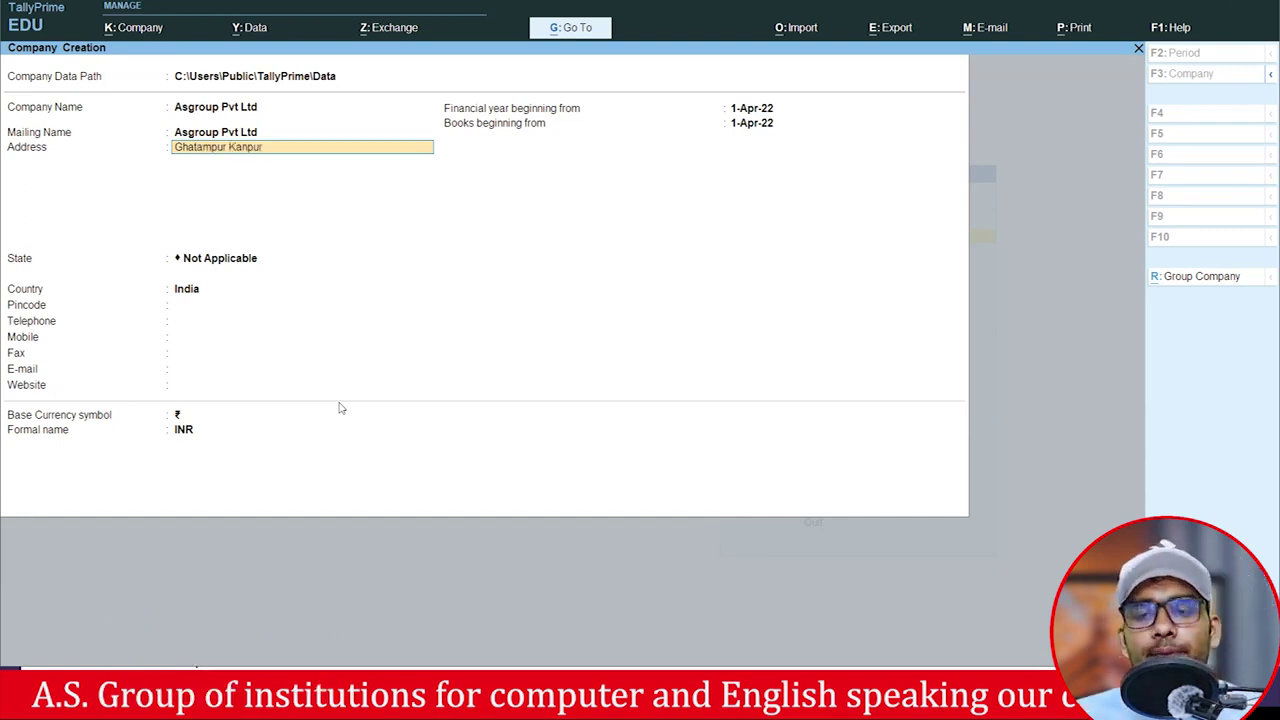
type(" Nagar")
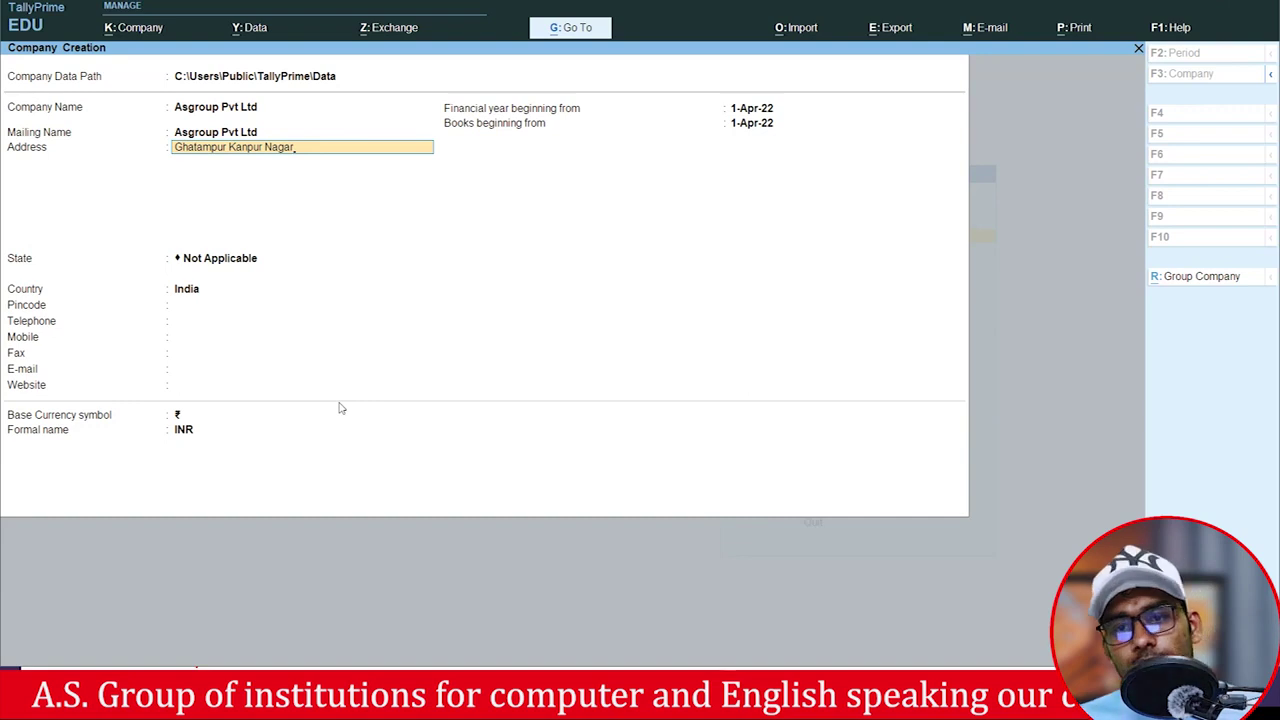
key("Return")
key("Return")
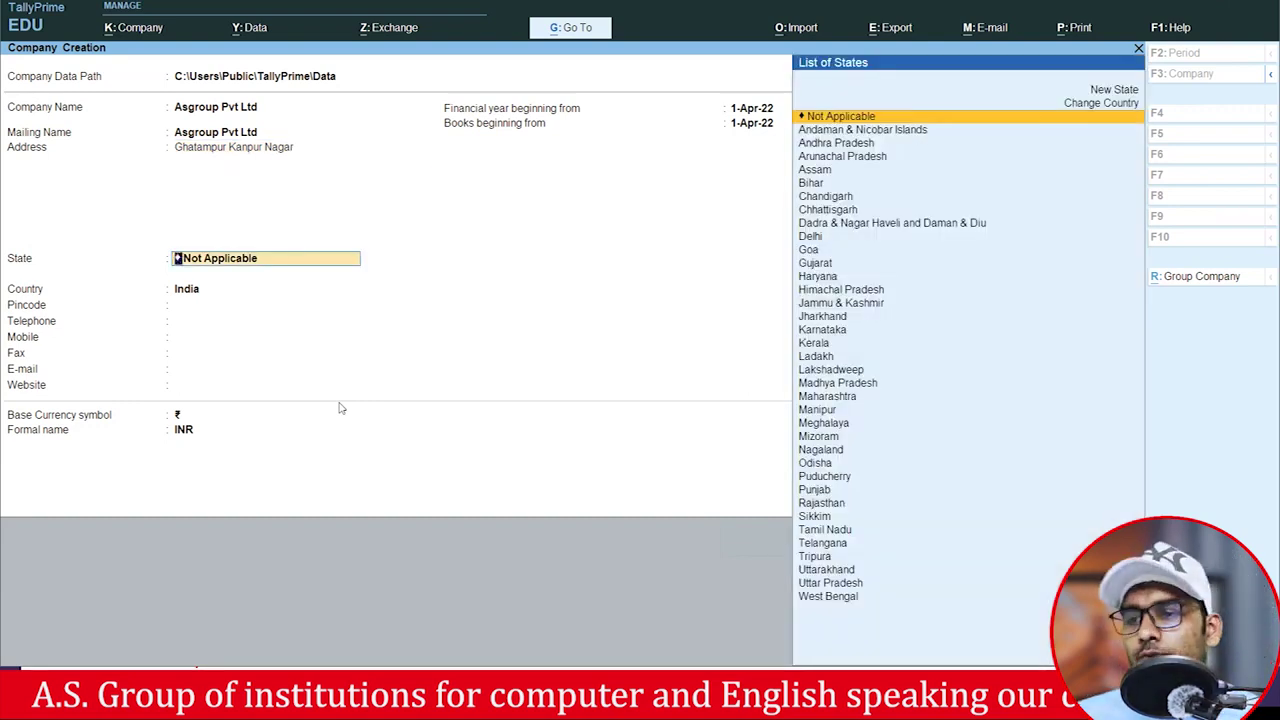
Choose Uttar Pradesh as the company's state and enter its postal pincode.
type("U")
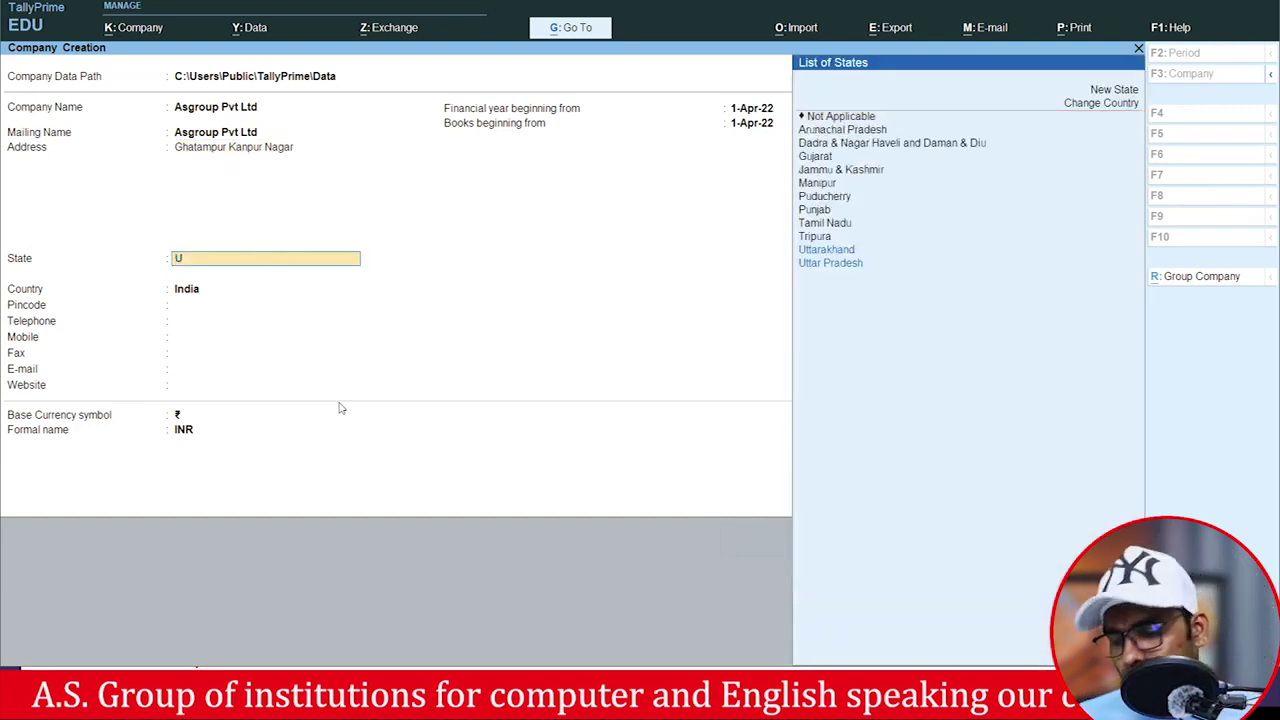
key("Down")
key("Down")
key("Return")
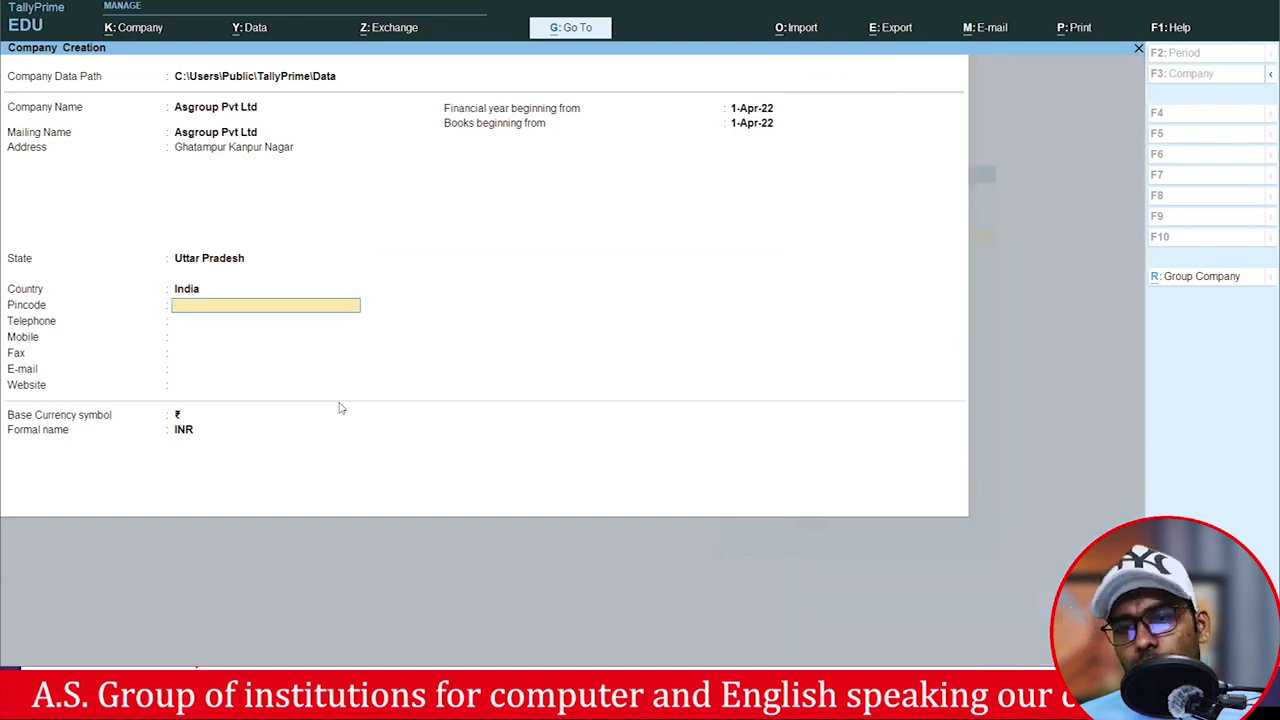
type("209")
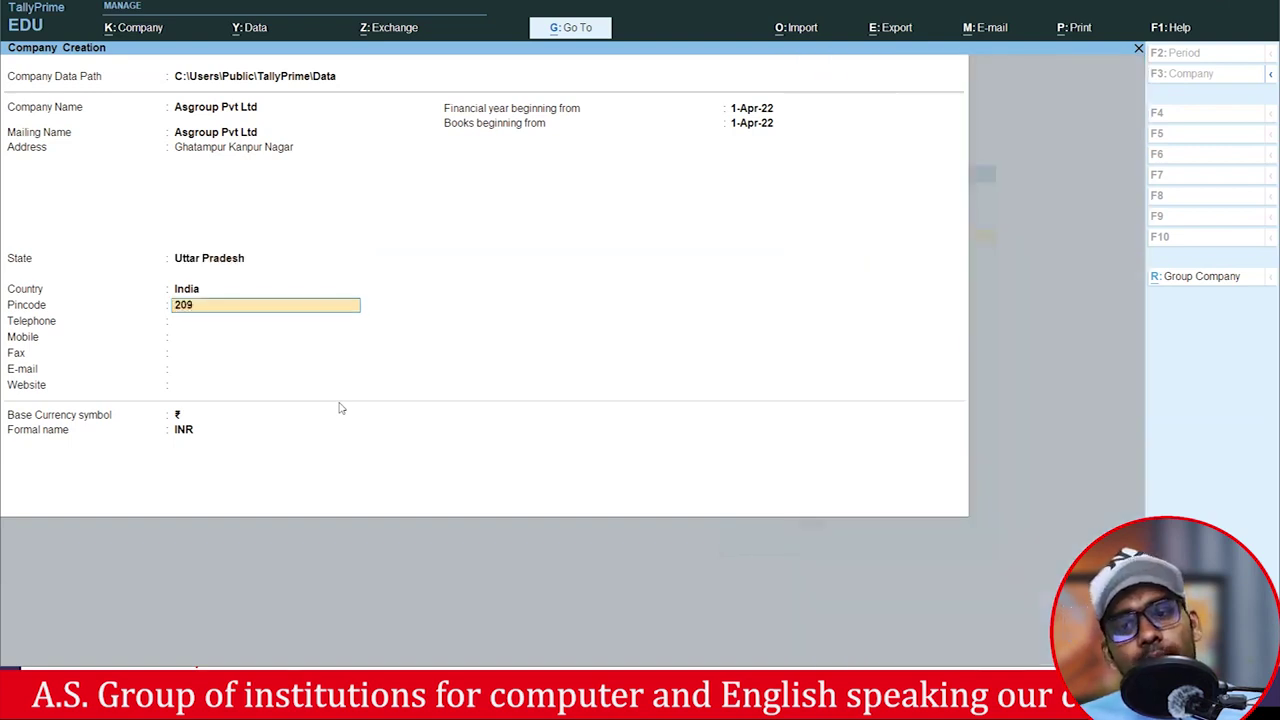
type("206")
key("Return")
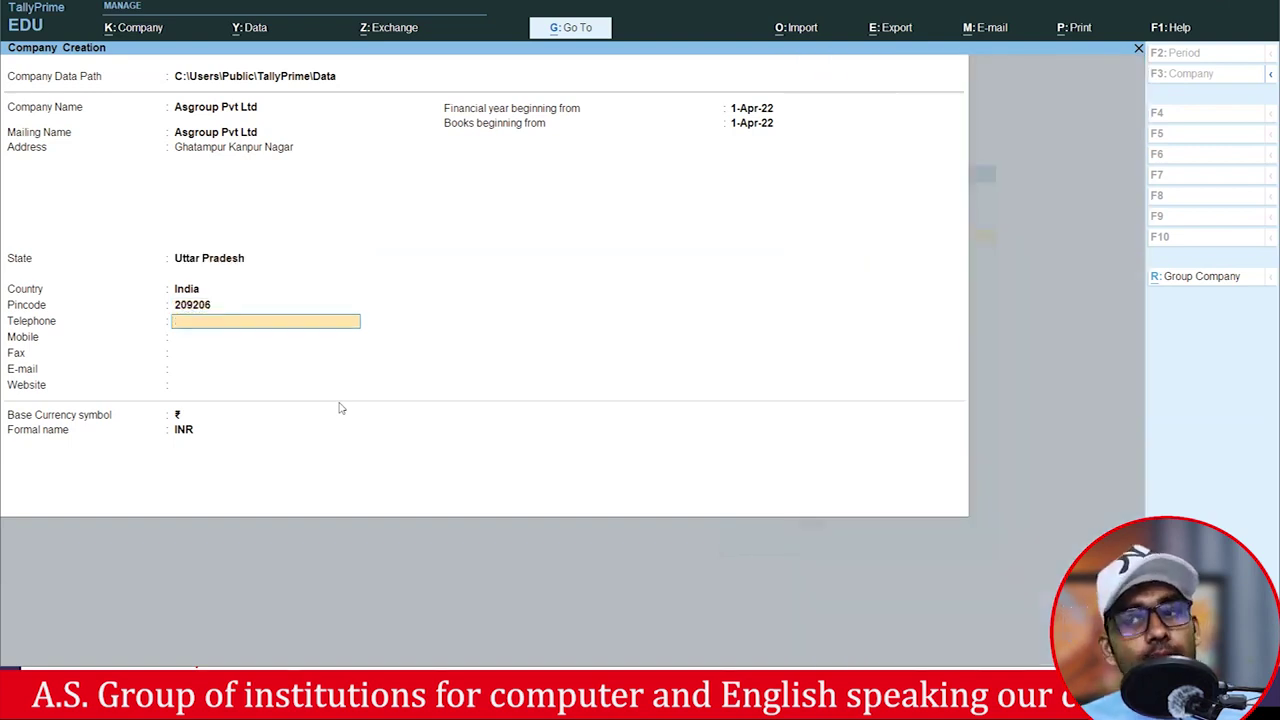
Leave the contact fields empty, keep ₹ and INR as base currency to create the company, and quit its feature settings without changes.
key("Return")
key("Return")
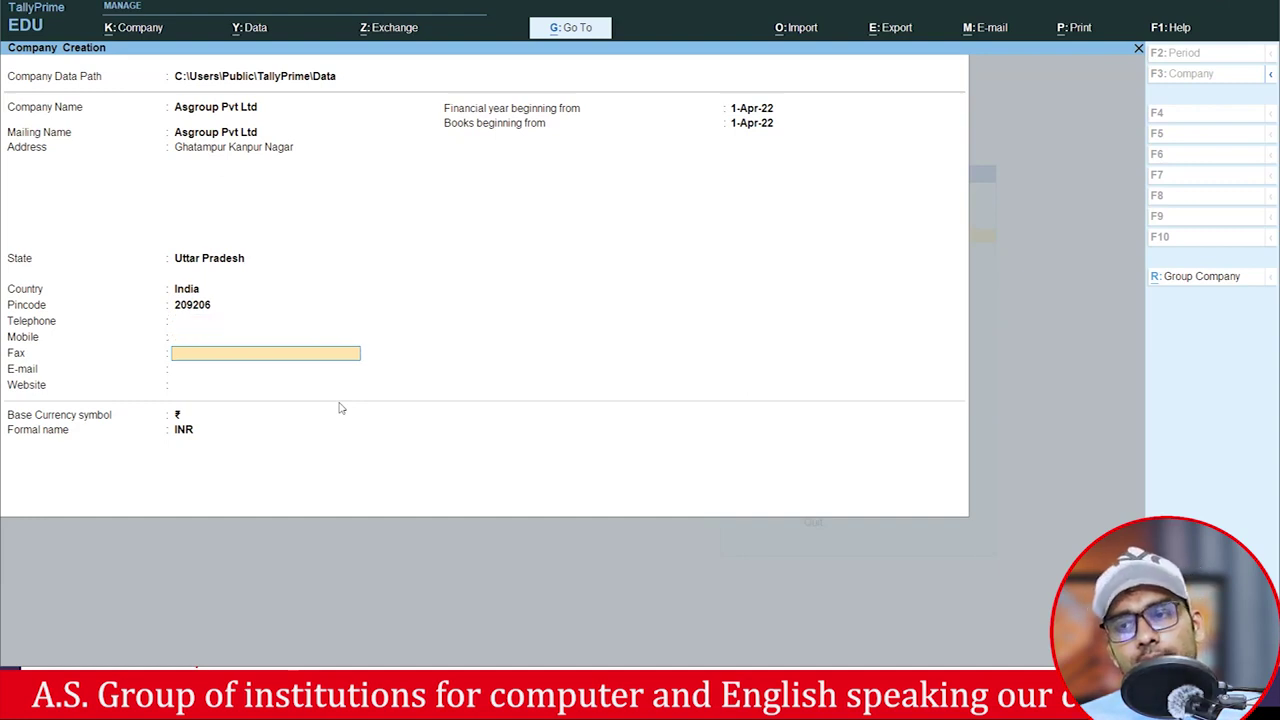
key("Return")
key("Return")
key("Return")
key("Return")
key("Return")
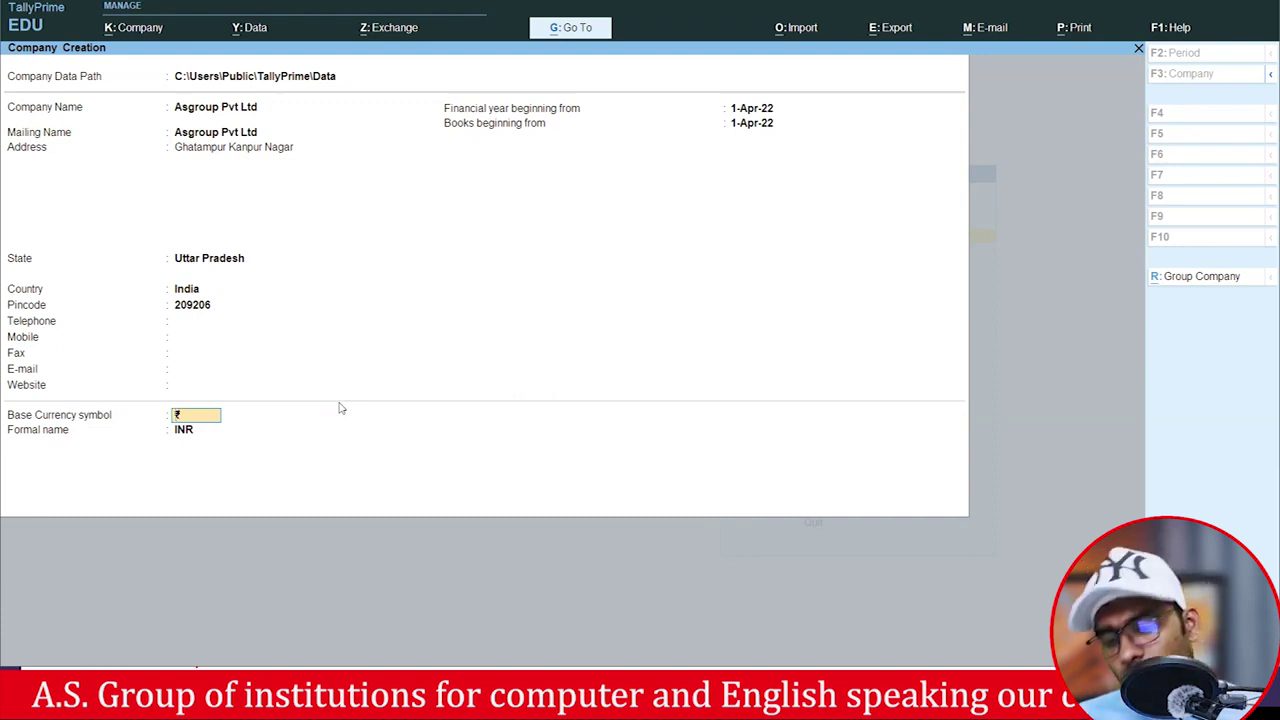
key("Return")
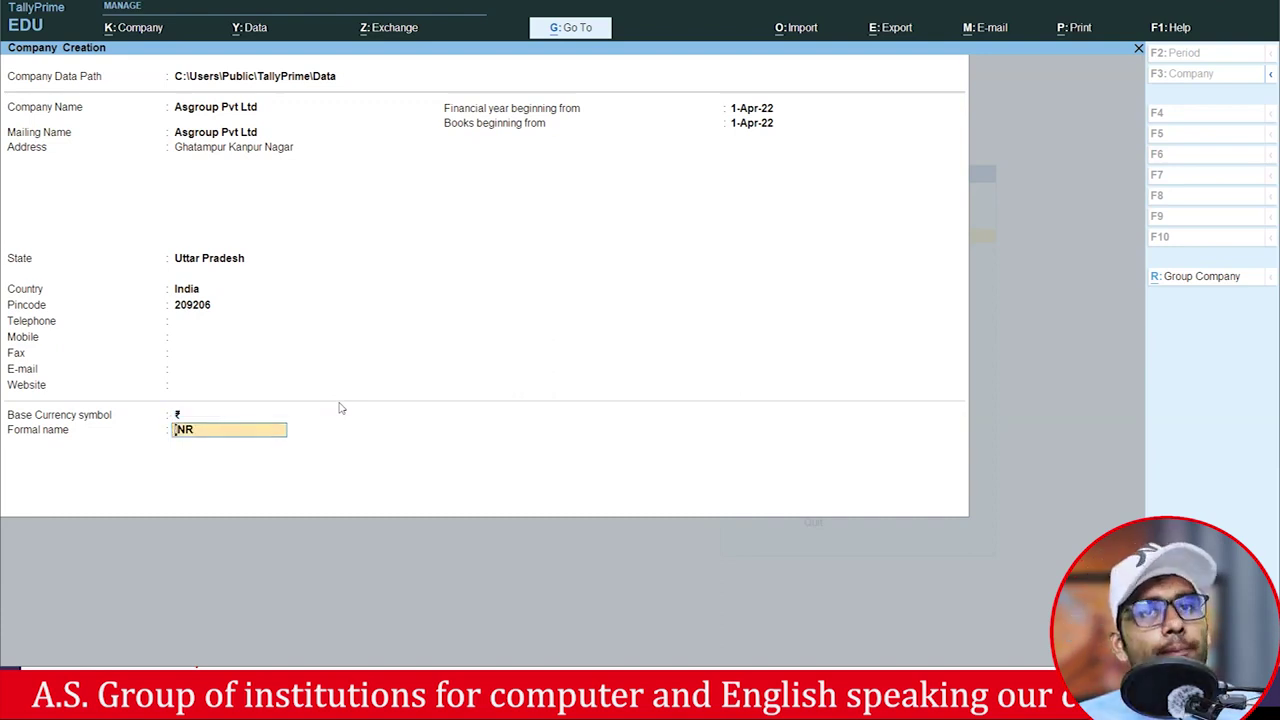
key("Return")
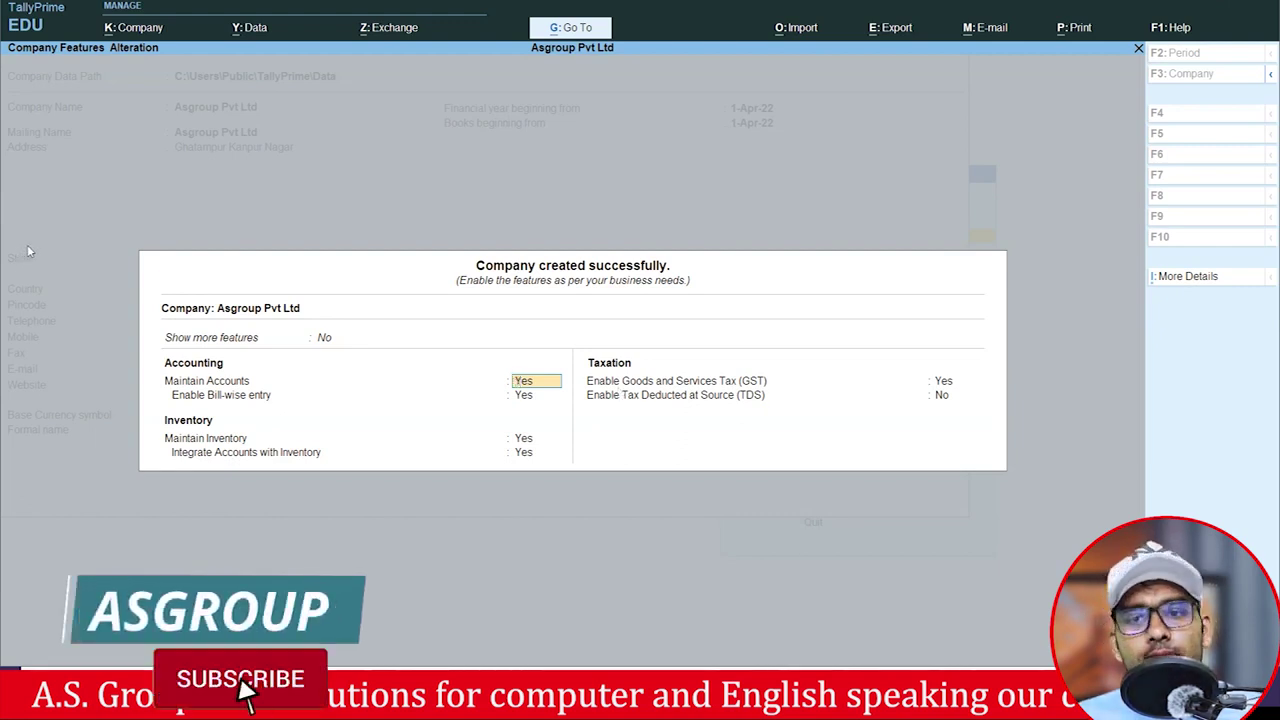
key("Escape")
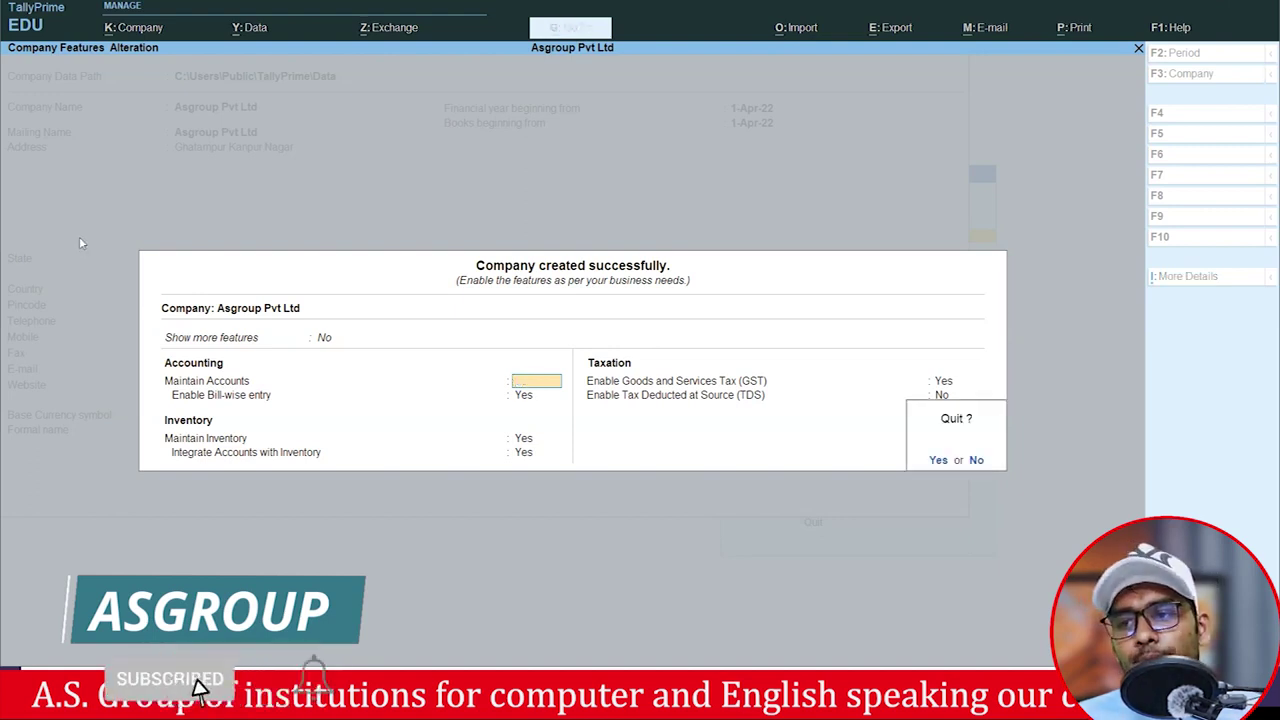
key("y")
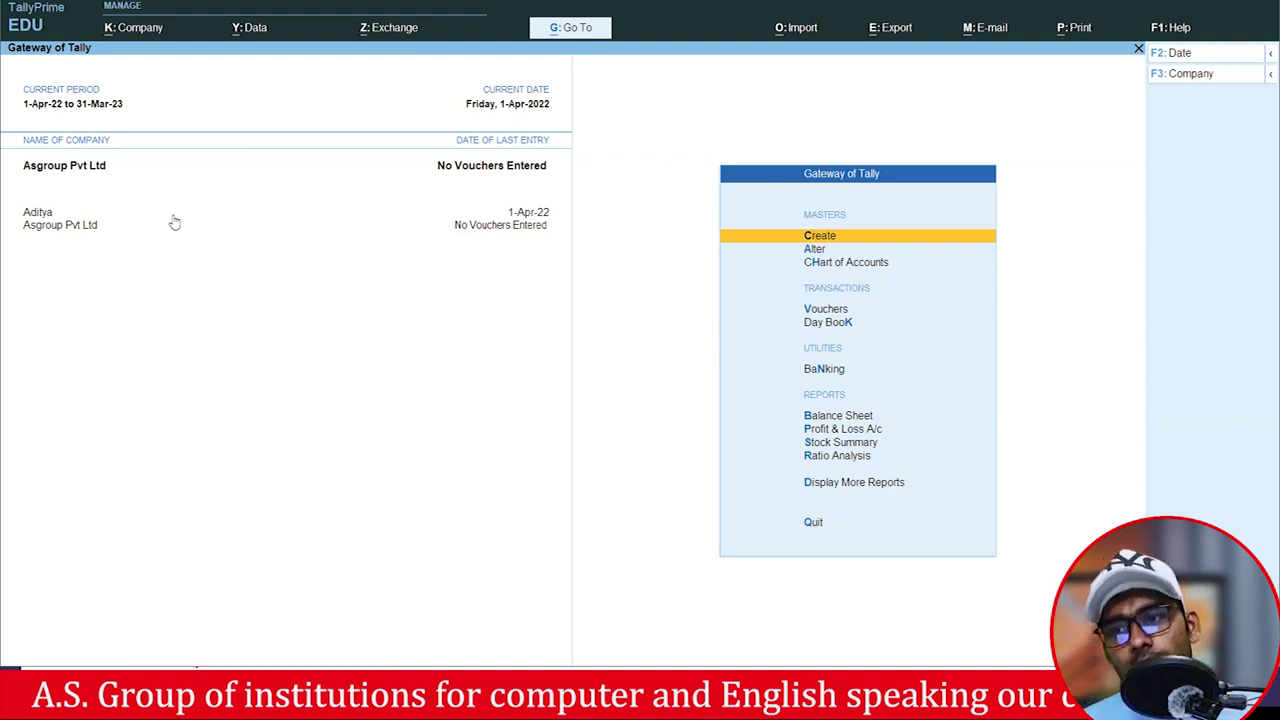
key("Down")
key("Down")
key("Down")
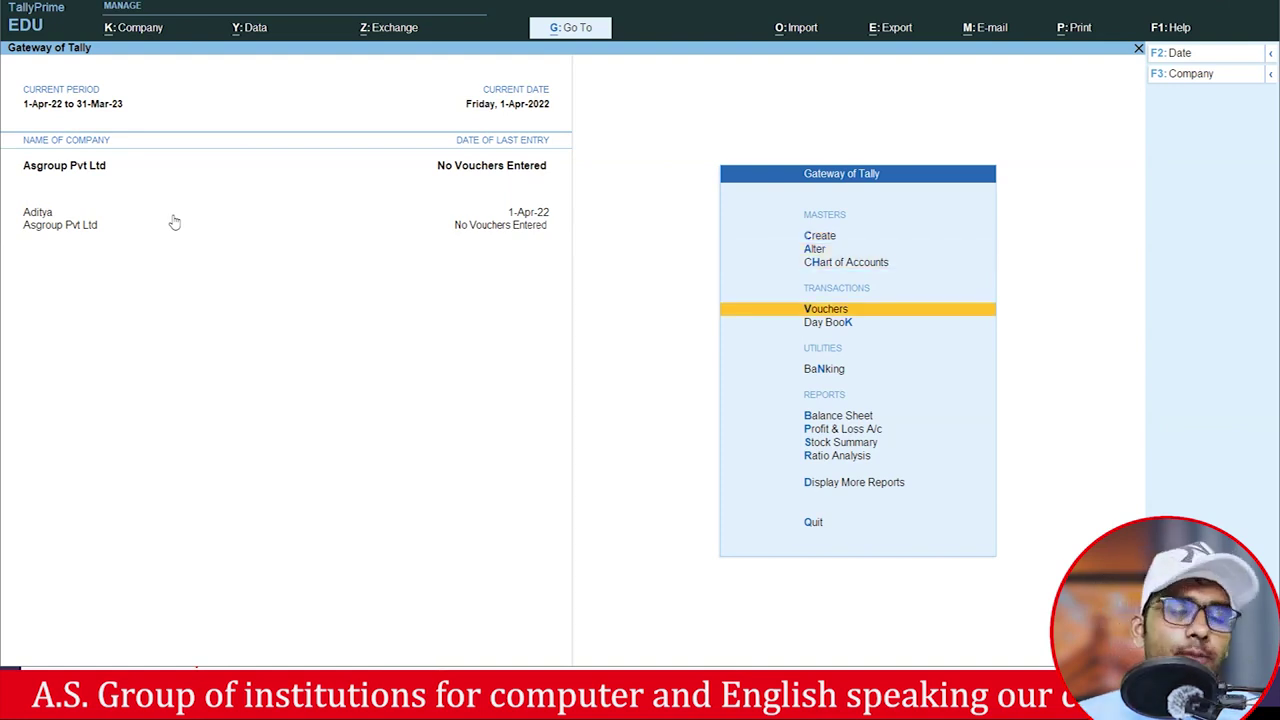
key("Return")
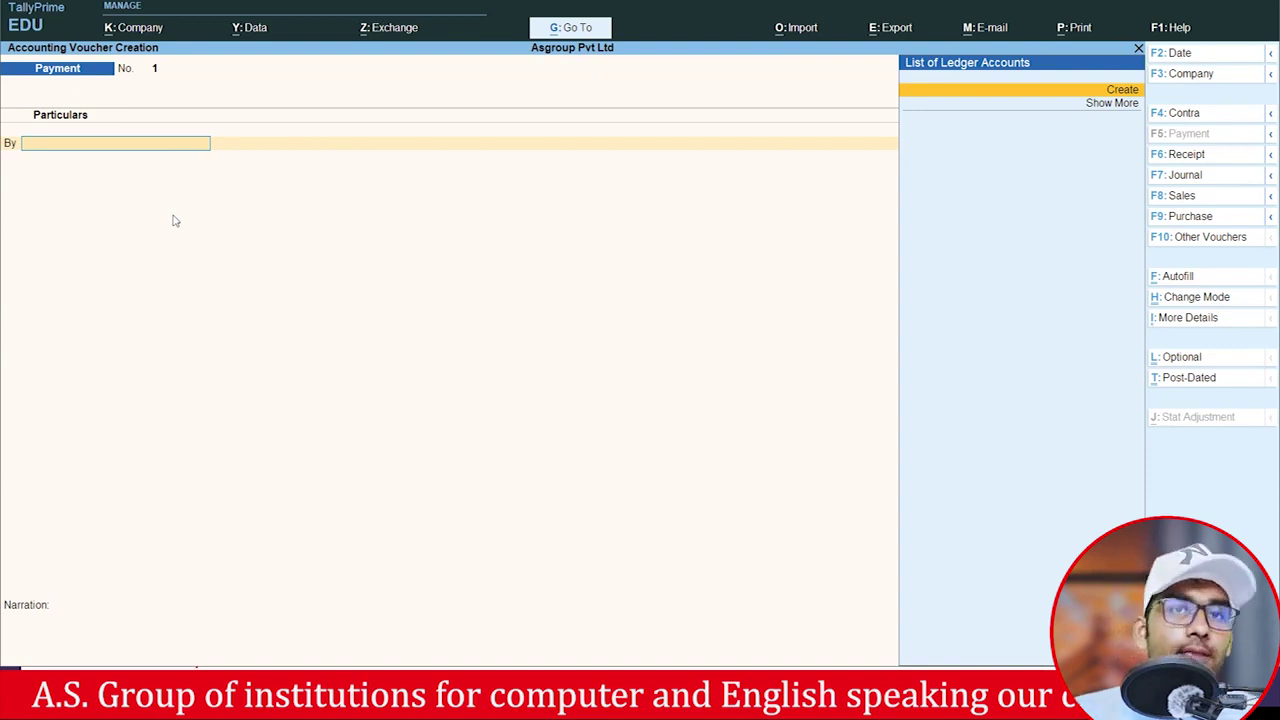
key("Escape")
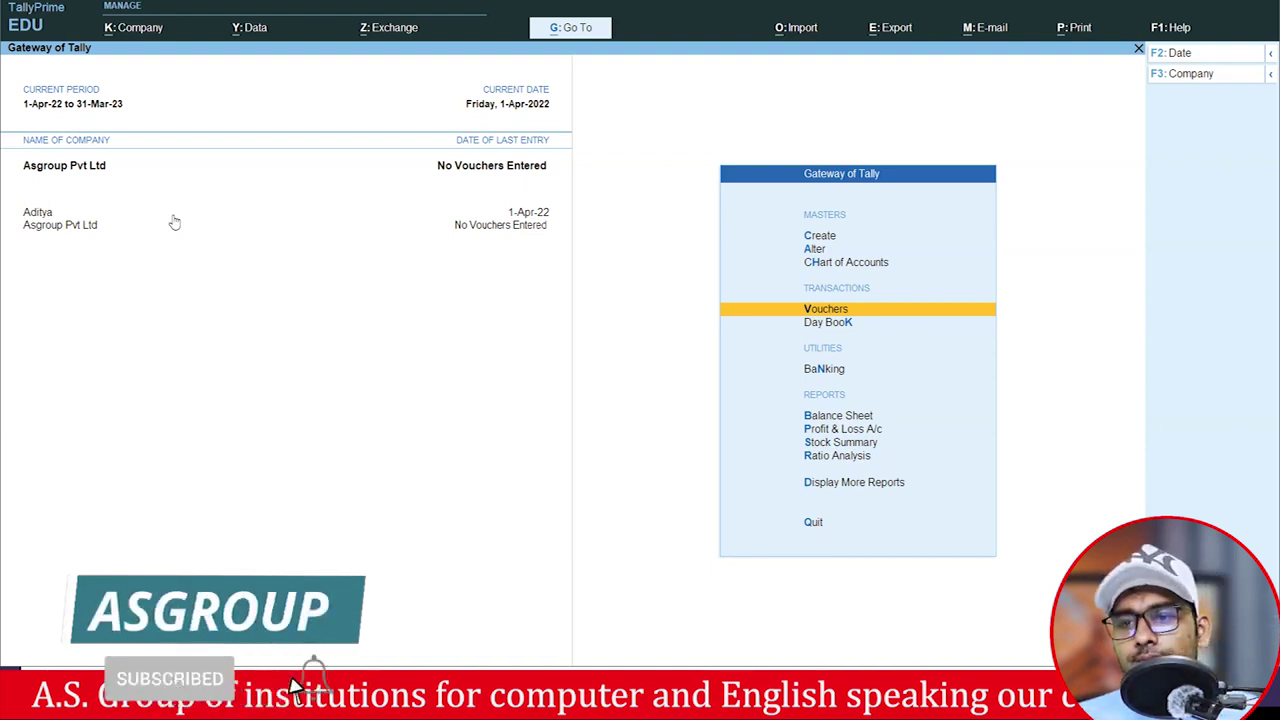
Check the practice entries and ledger groups on the notes slide, and return to TallyPrime.
key("alt+Tab")
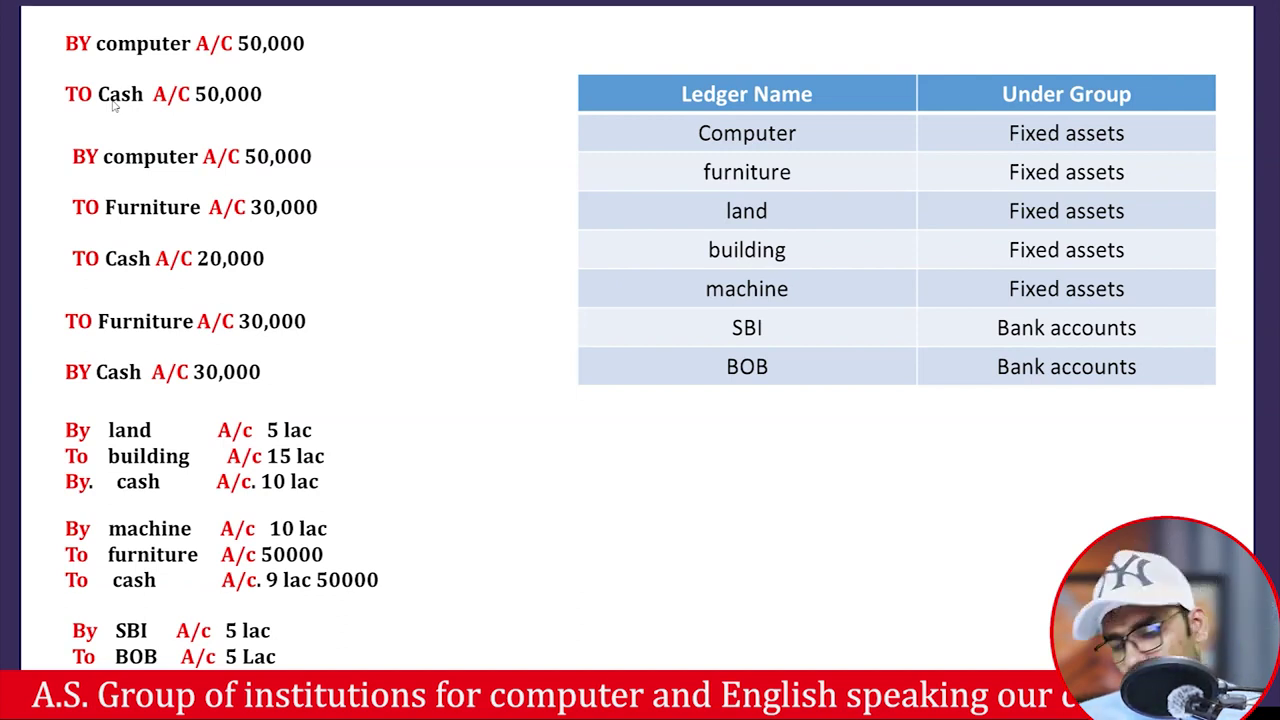
key("alt+Tab")
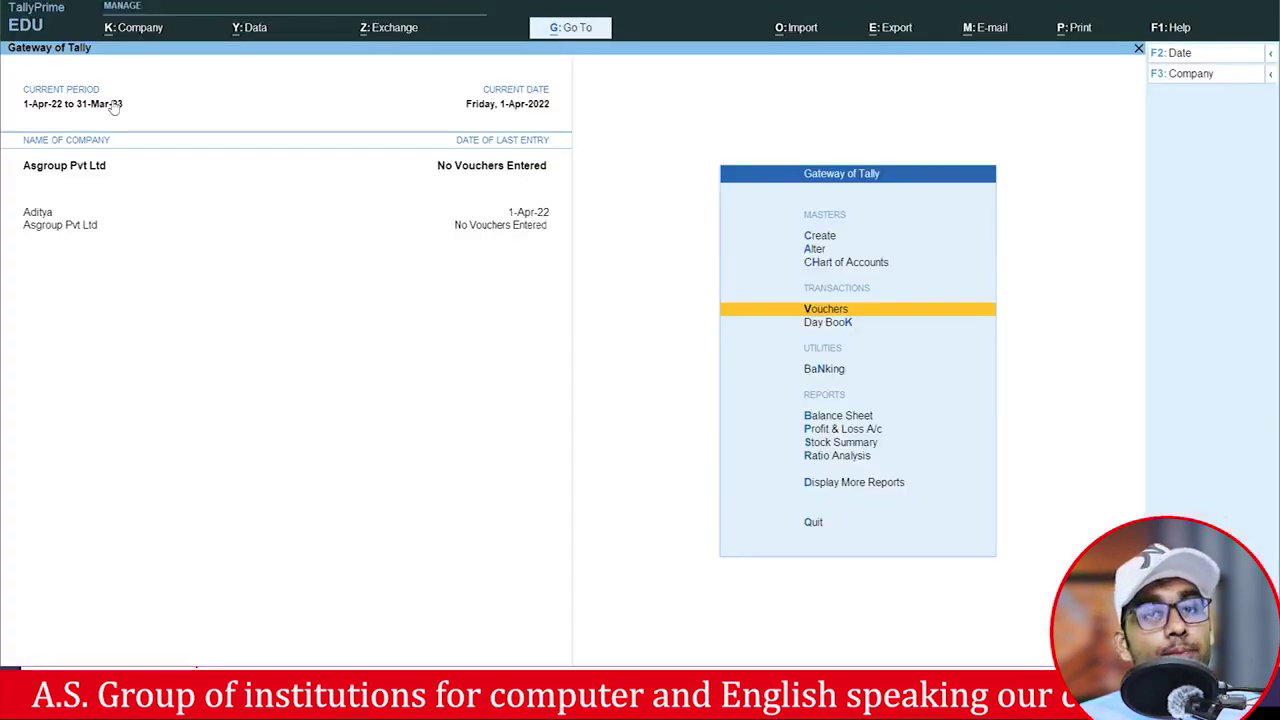
Open a payment voucher and create a Computer ledger under the Fixed Assets group for its debit line.
key("Return")
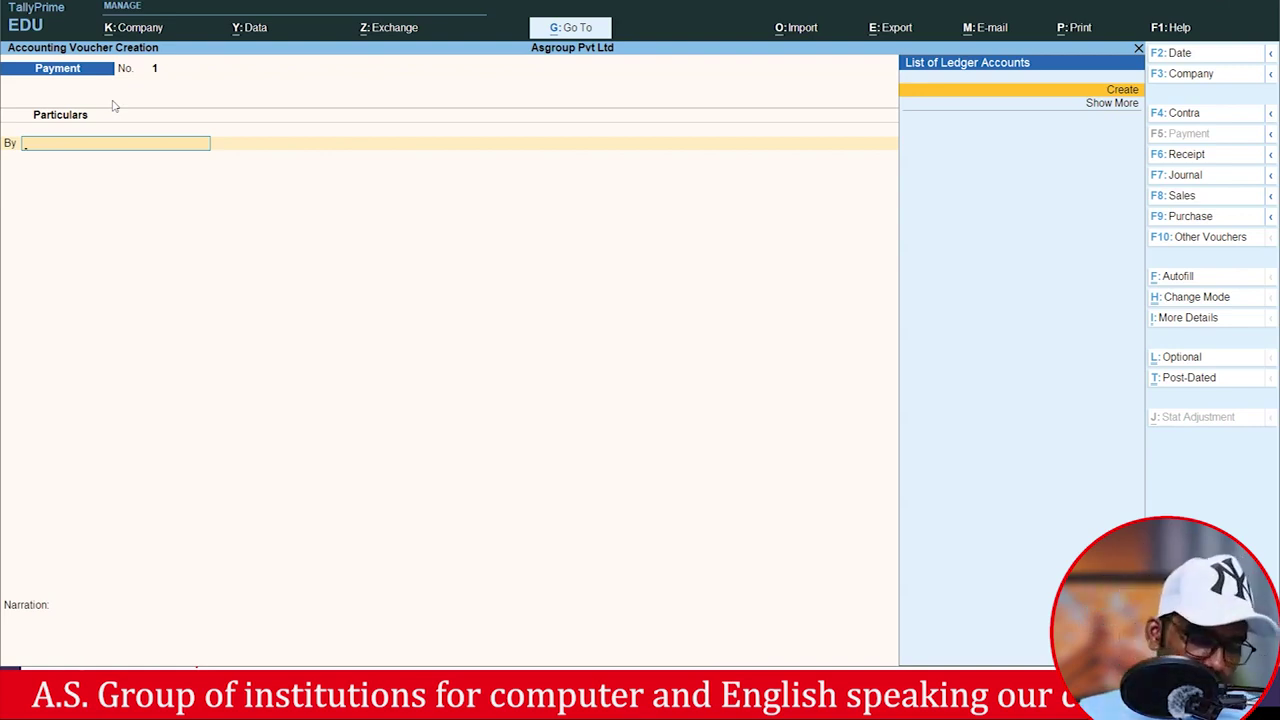
key("alt+c")
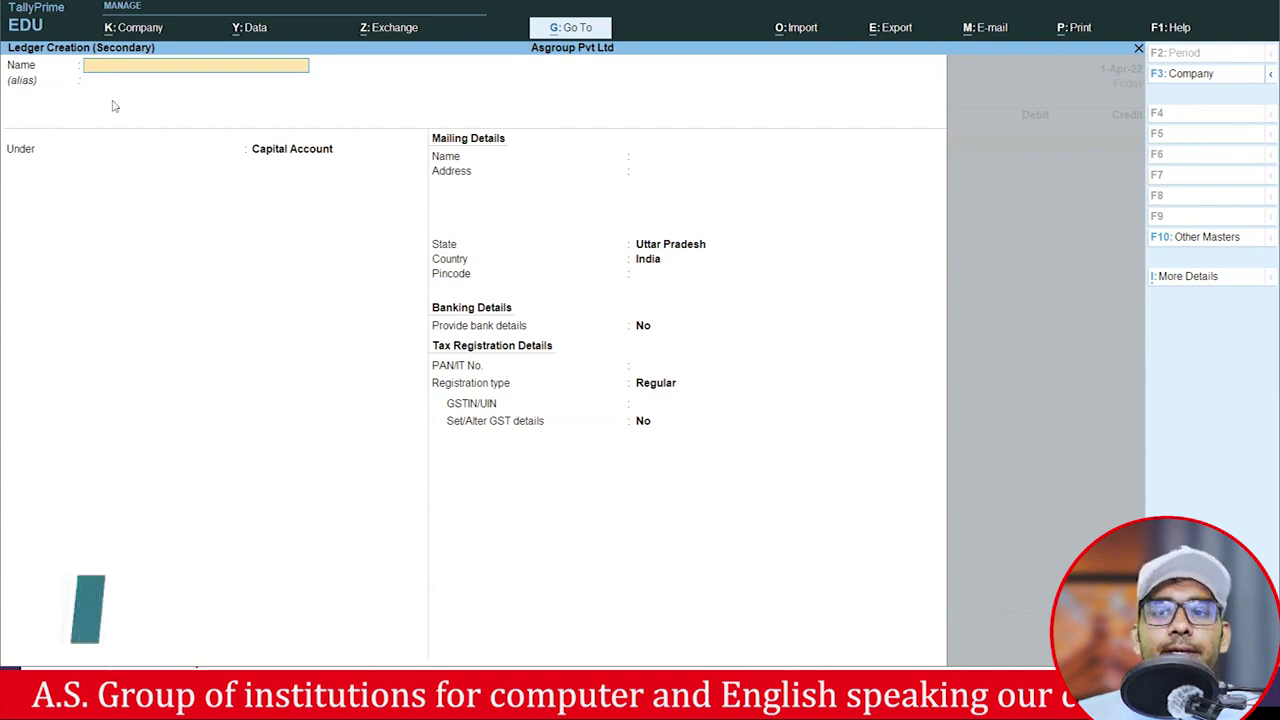
type("Computer")
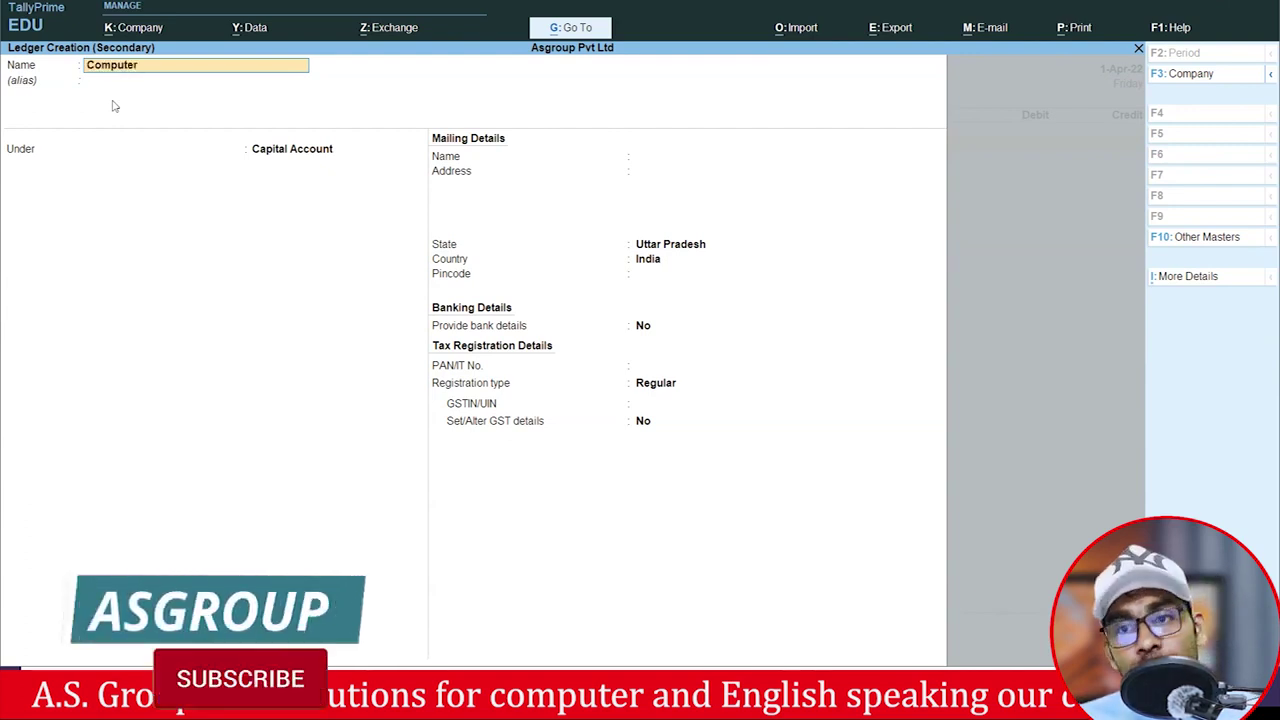
key("Return")
key("Return")
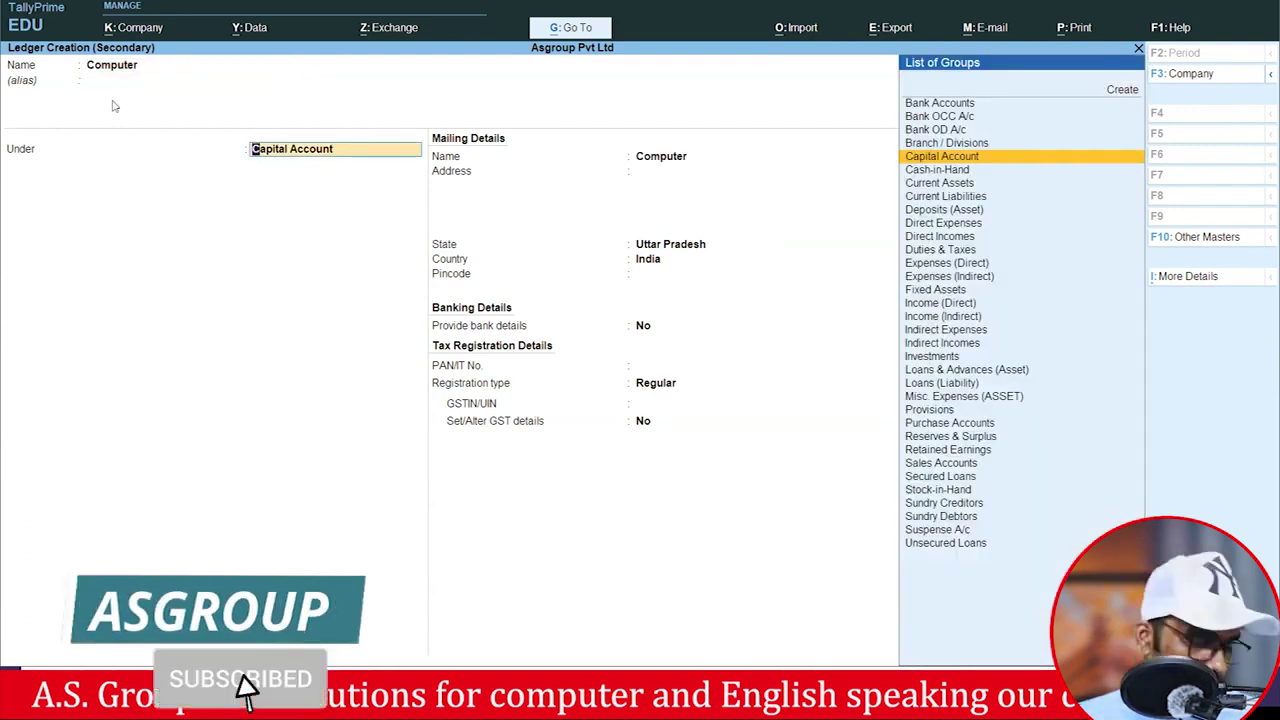
type("f")
key("Return")
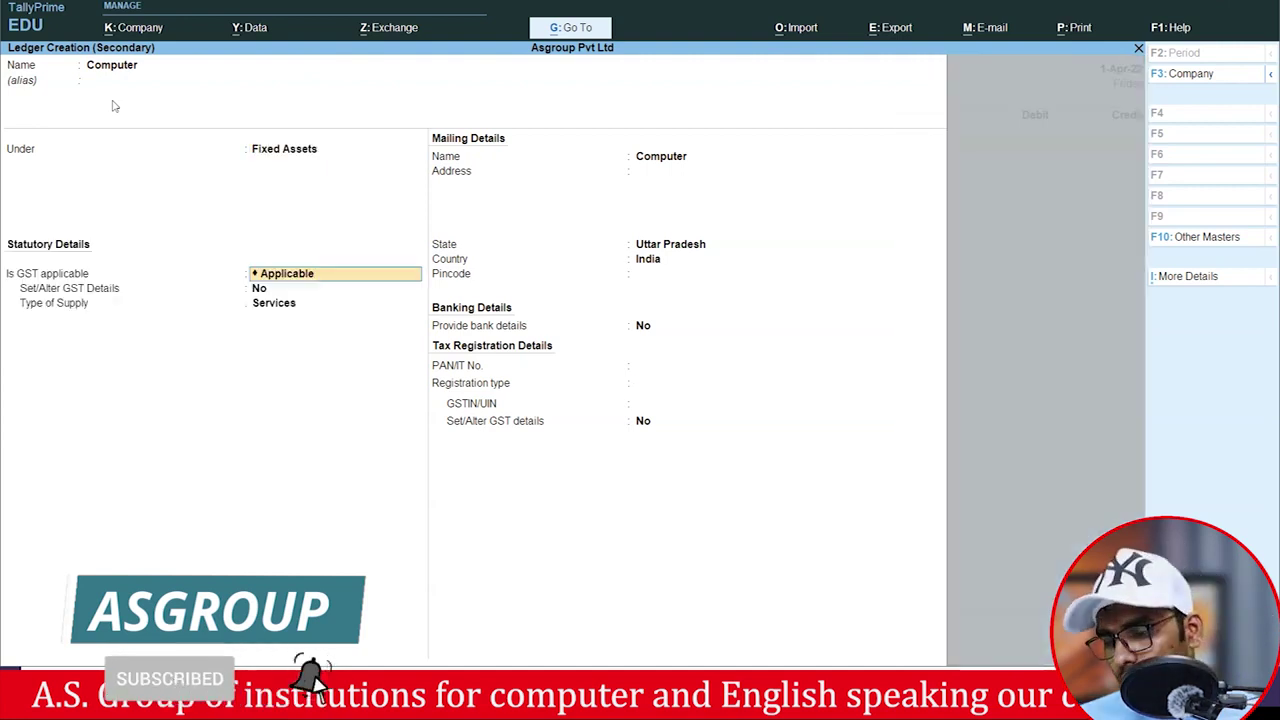
key("ctrl+a")
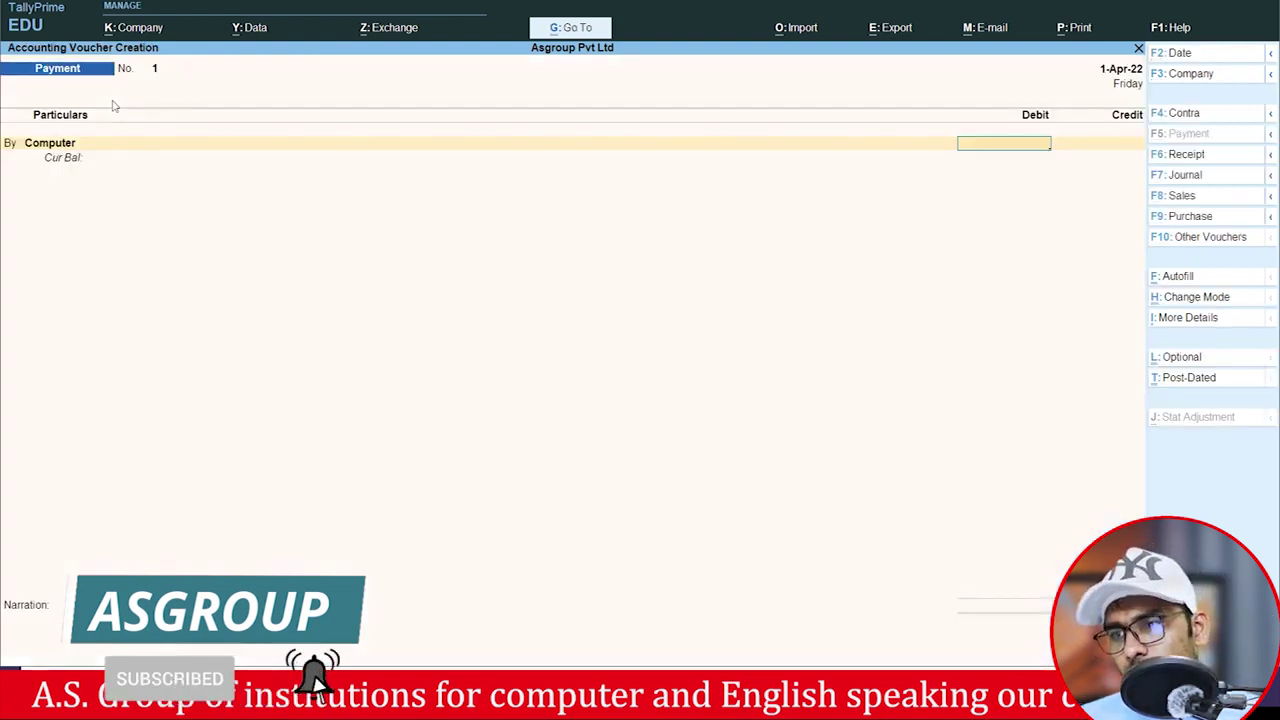
Debit the Computer ledger with 50,000 in the payment voucher.
type("50000")
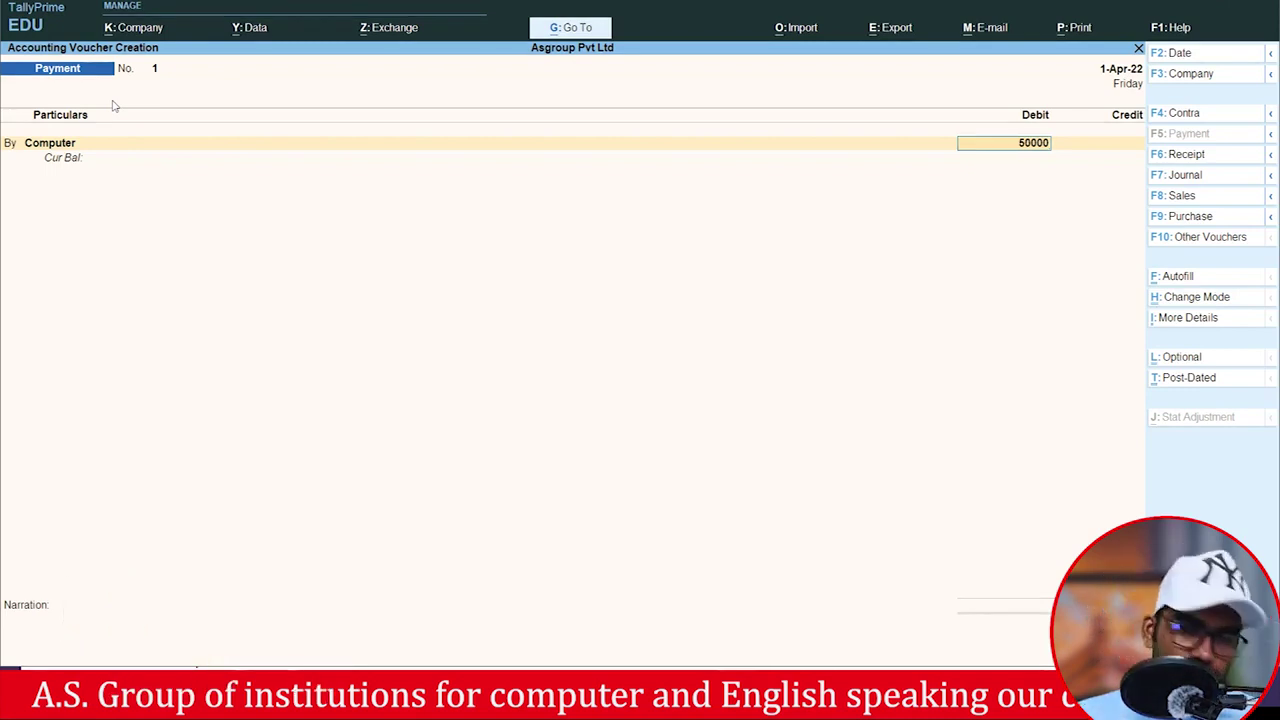
key("Return")
key("Return")
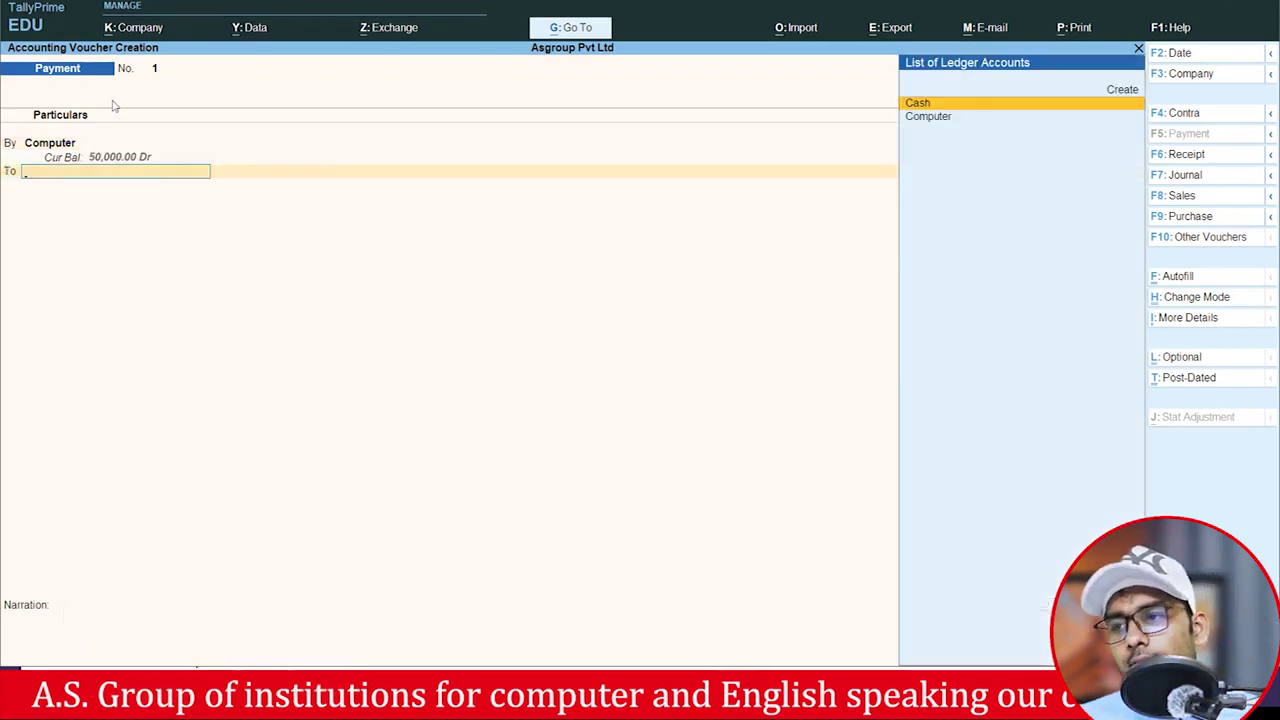
Credit the Cash ledger with 50,000 and save the payment voucher without a narration.
type("c")
key("Return")
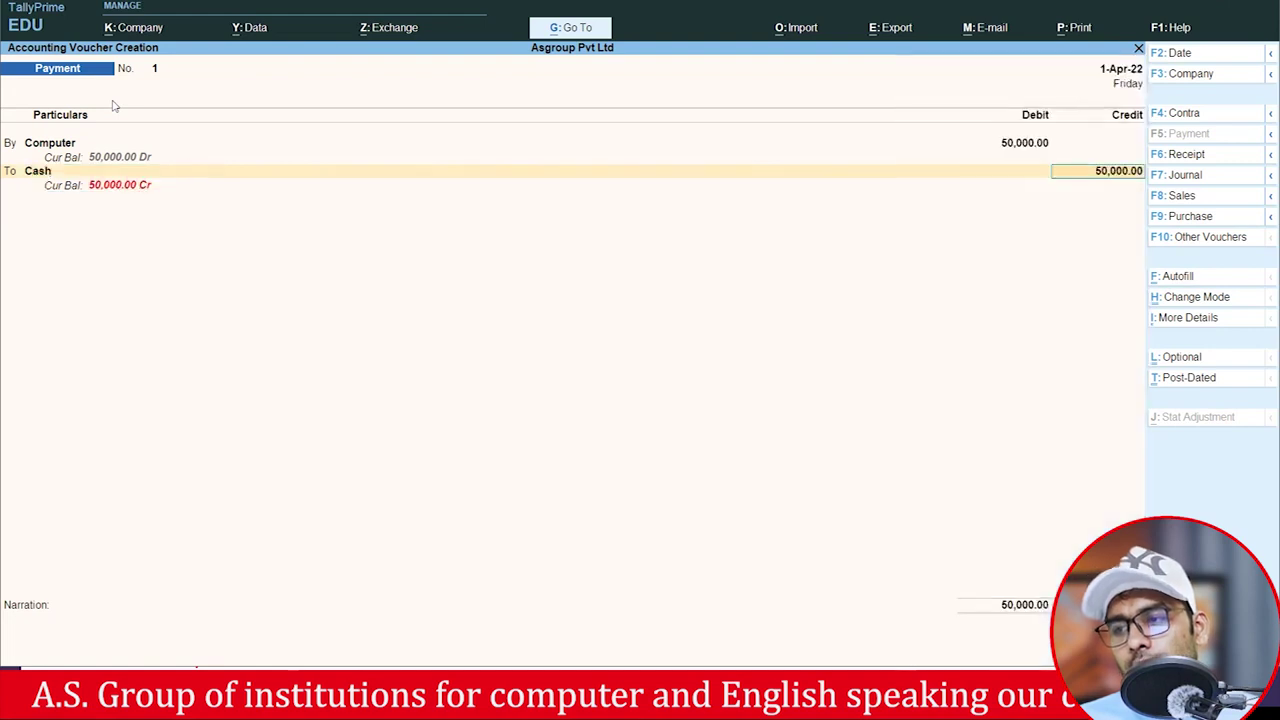
key("Return")
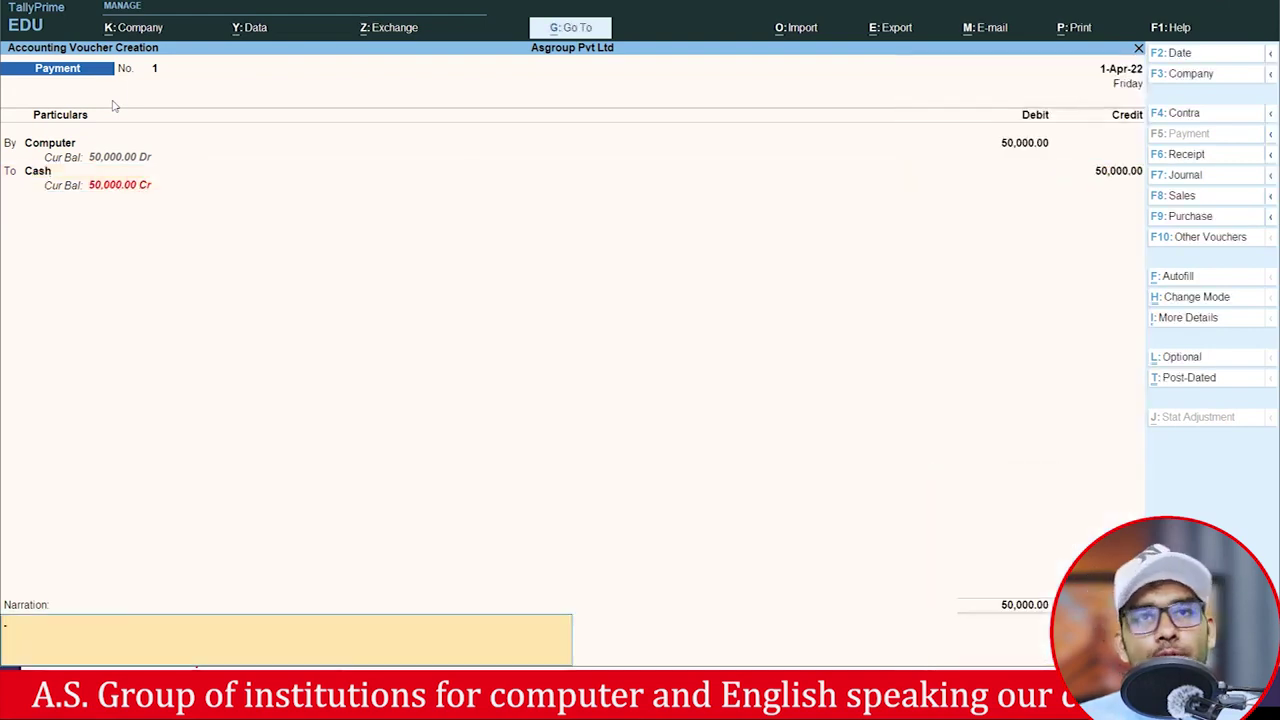
key("Return")
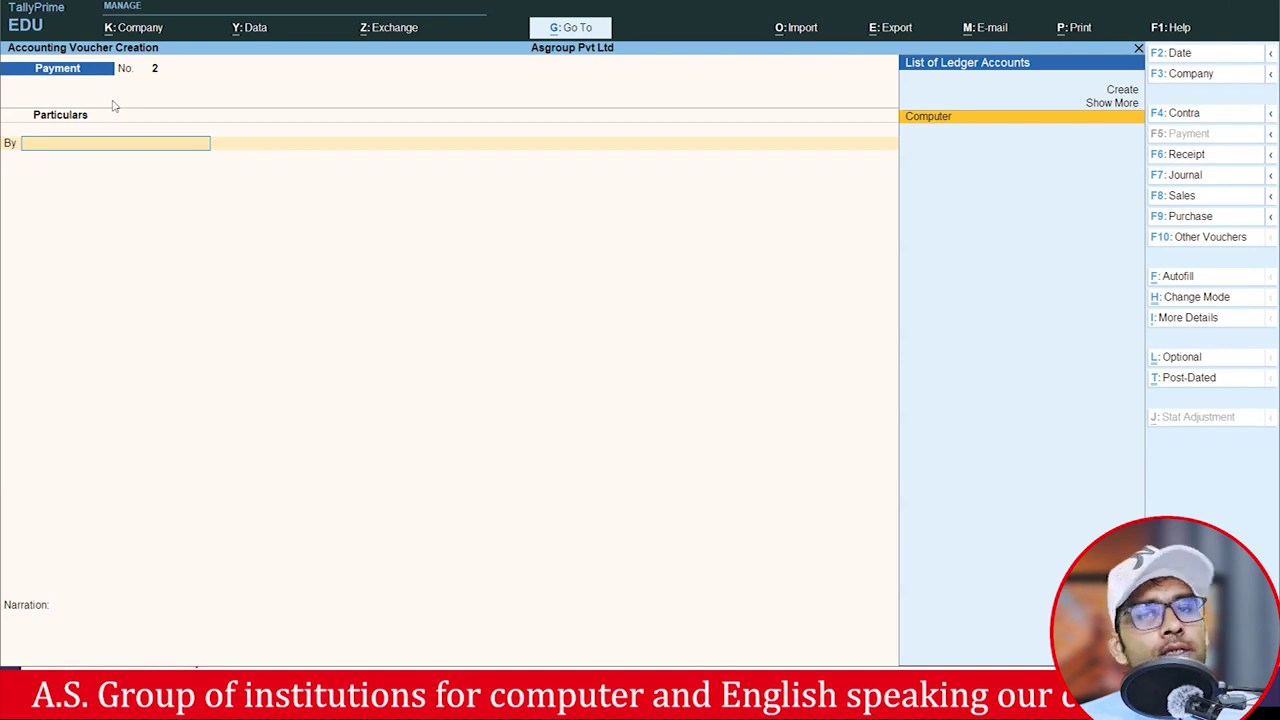
Leave voucher entry, check the recorded computer payment in the Day Book, and return to the Gateway of Tally.
key("Escape")
key("Escape")
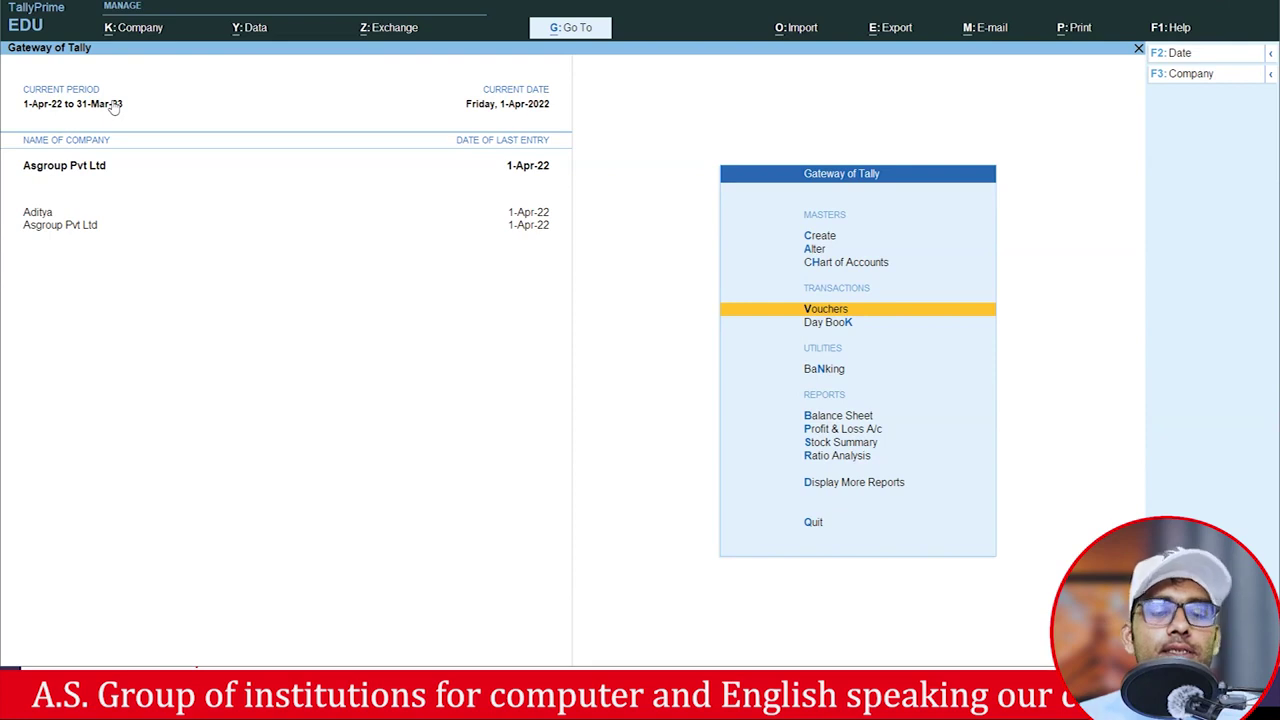
key("Down")
key("Return")
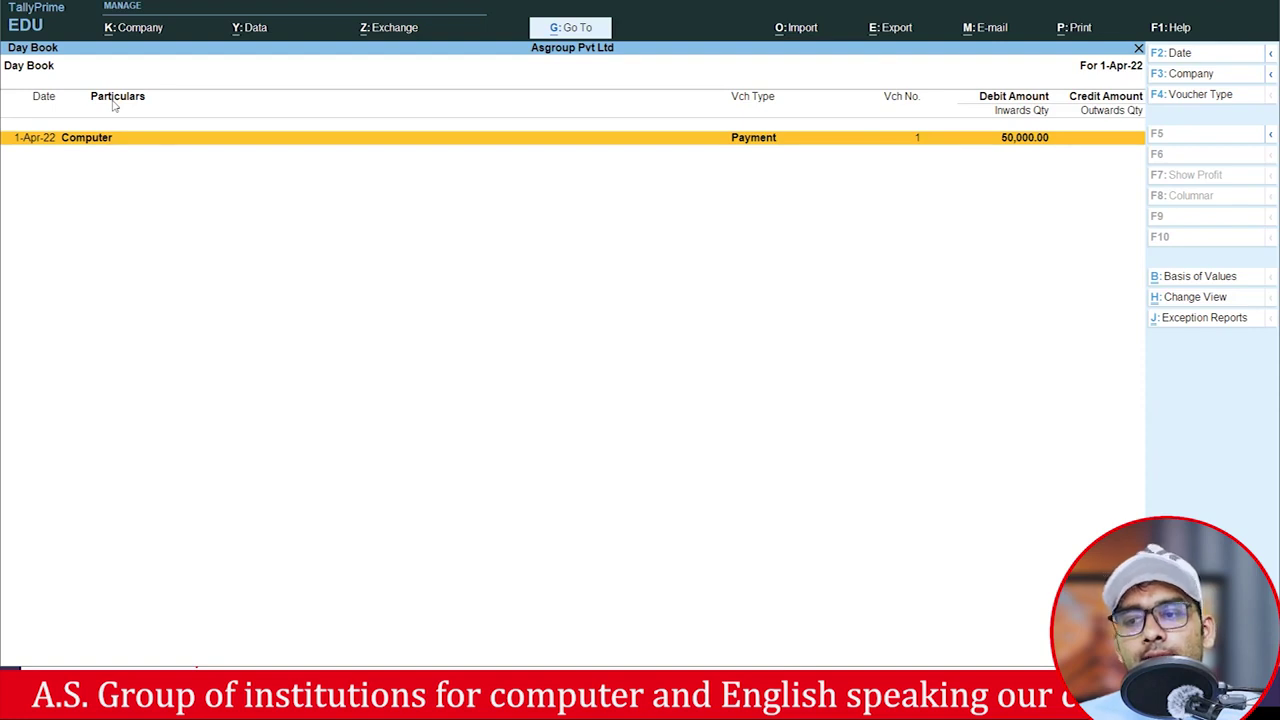
key("Escape")
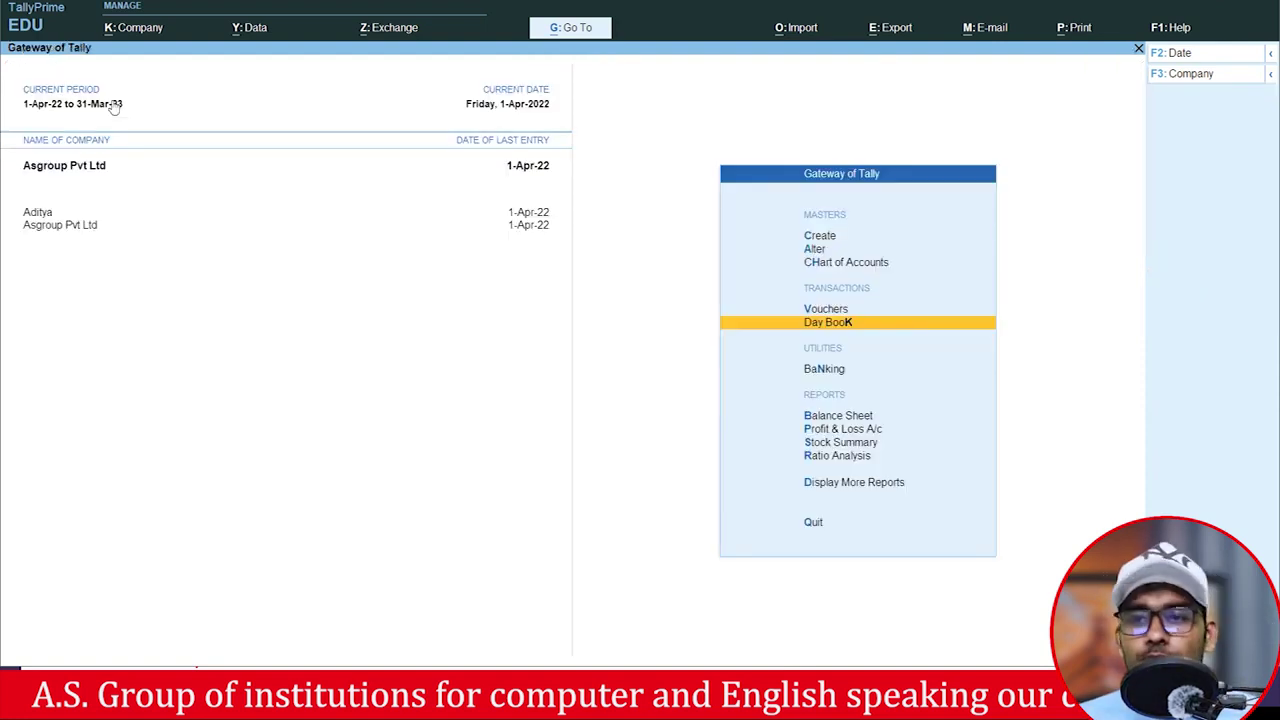
Open a new payment voucher, check the second entry on the notes slide, and debit the Computer ledger with 50,000.
key("Up")
key("Return")
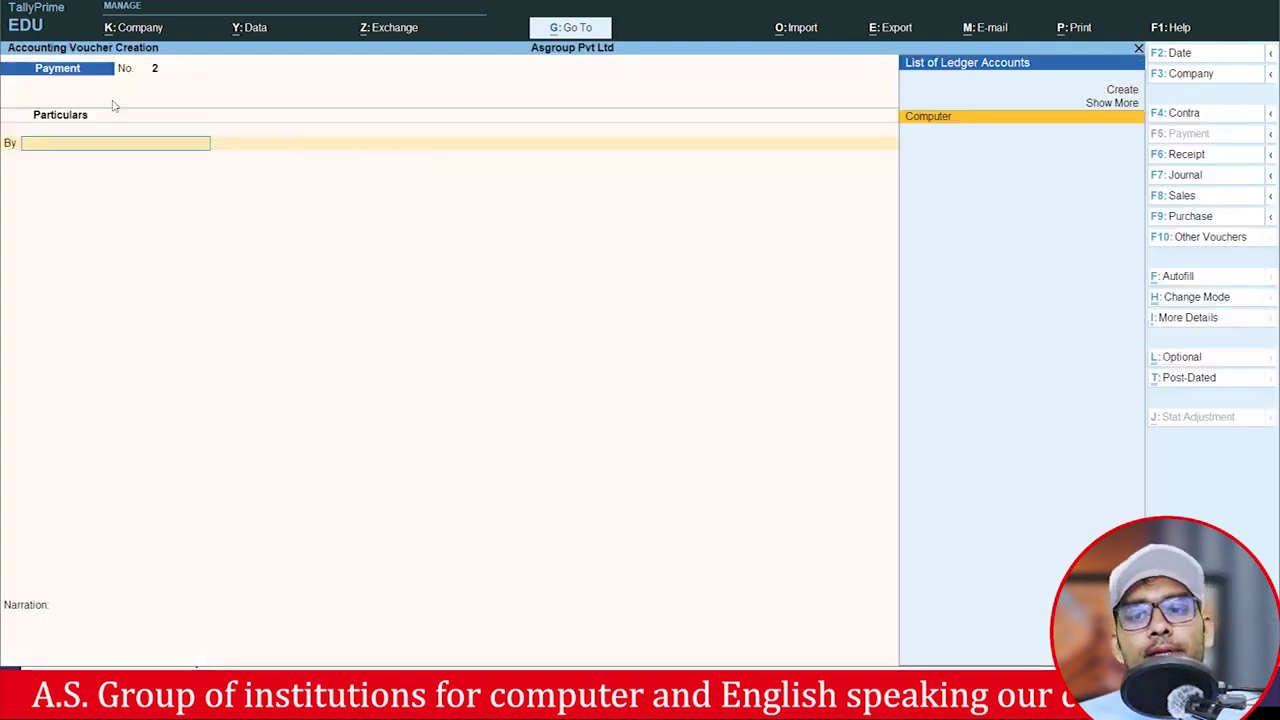
key("alt+Tab")
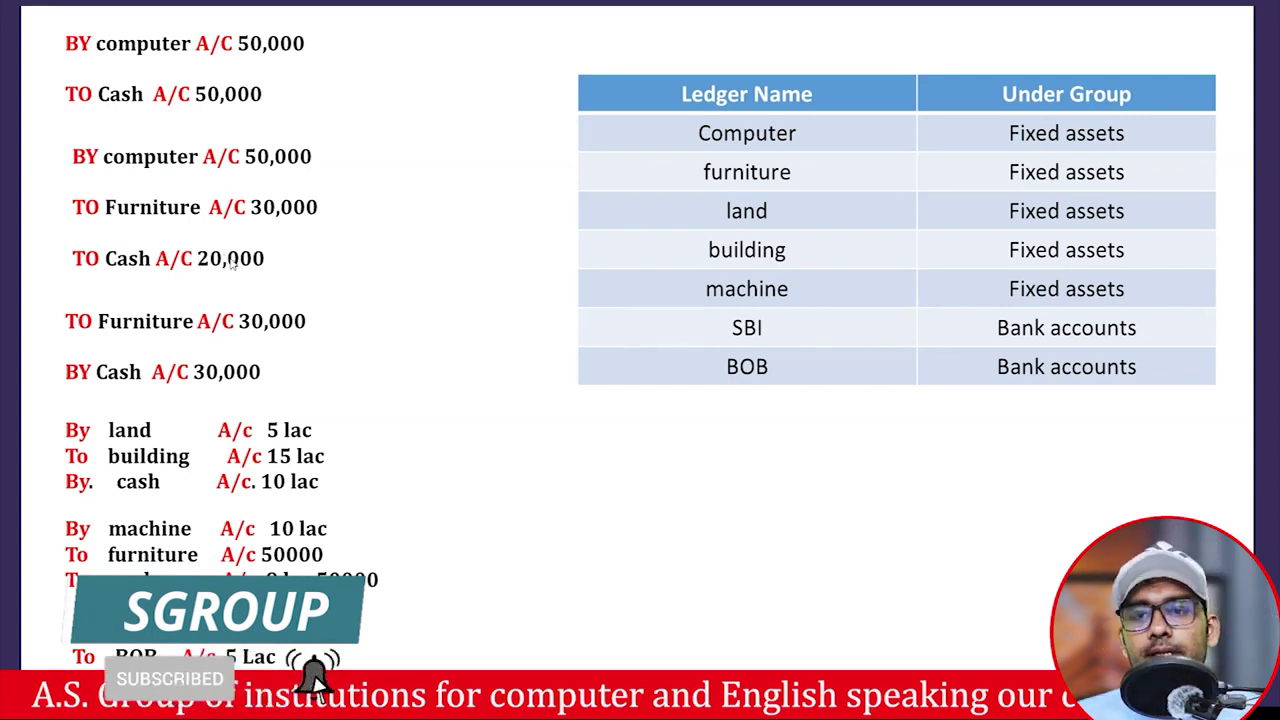
key("alt+Tab")
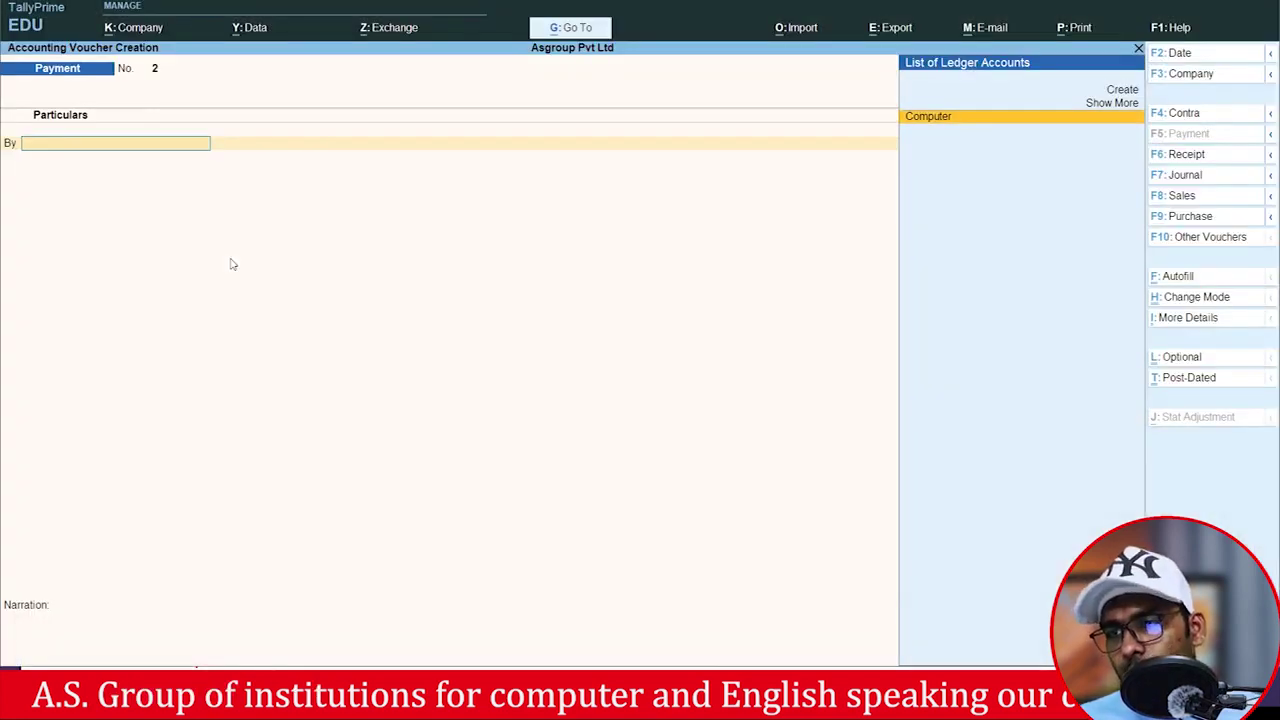
key("Return")
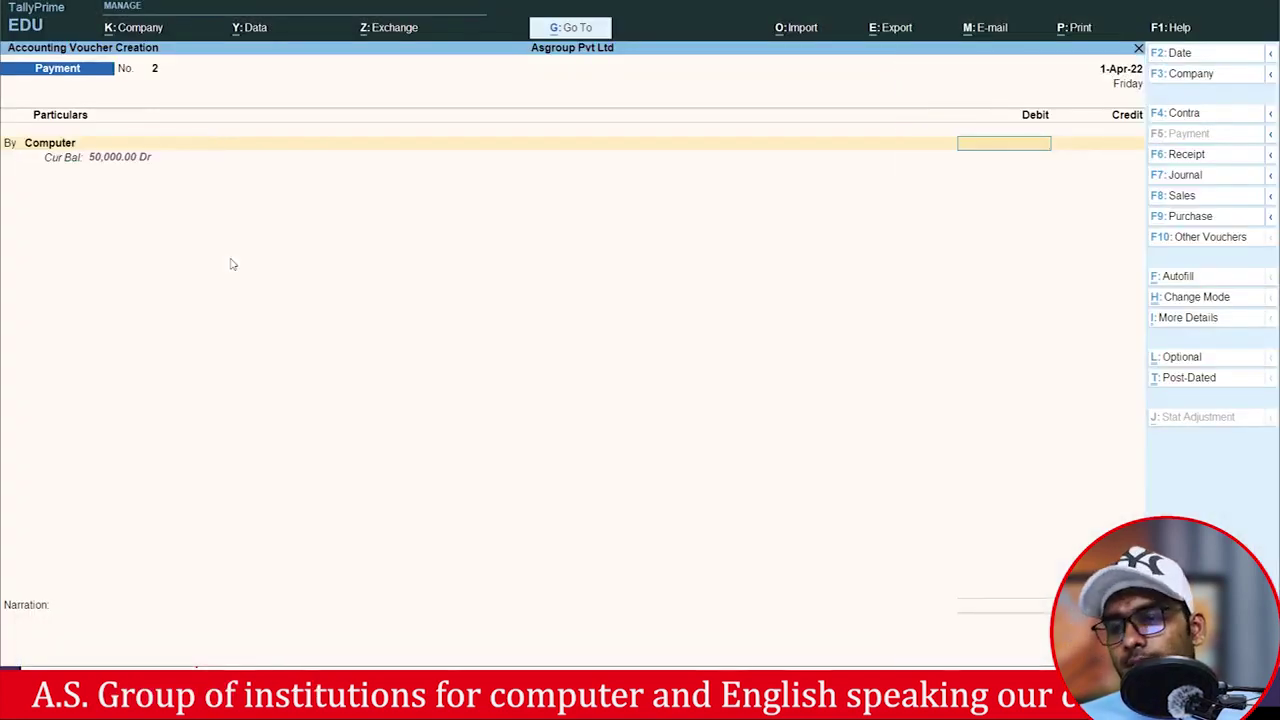
type("50,0")
type("0000")
key("Return")
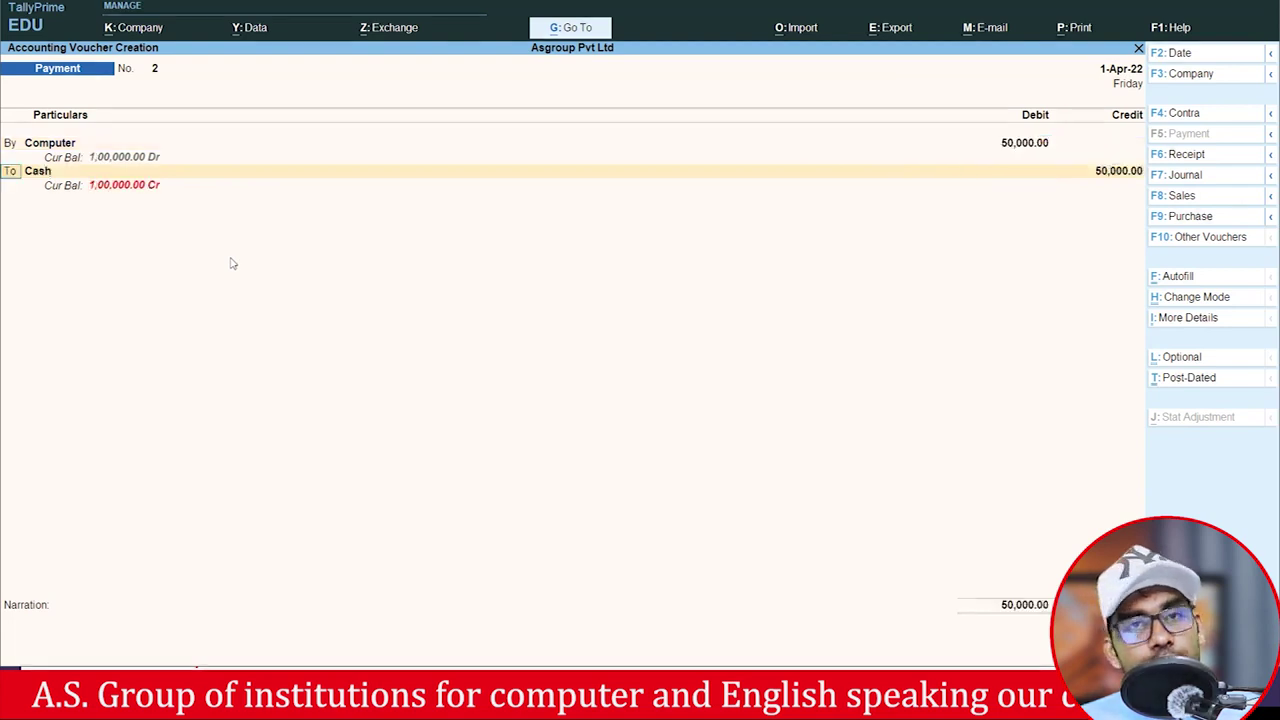
Replace Cash on the voucher's credit line with a new Furniture ledger created under the Fixed Assets group.
key("Return")
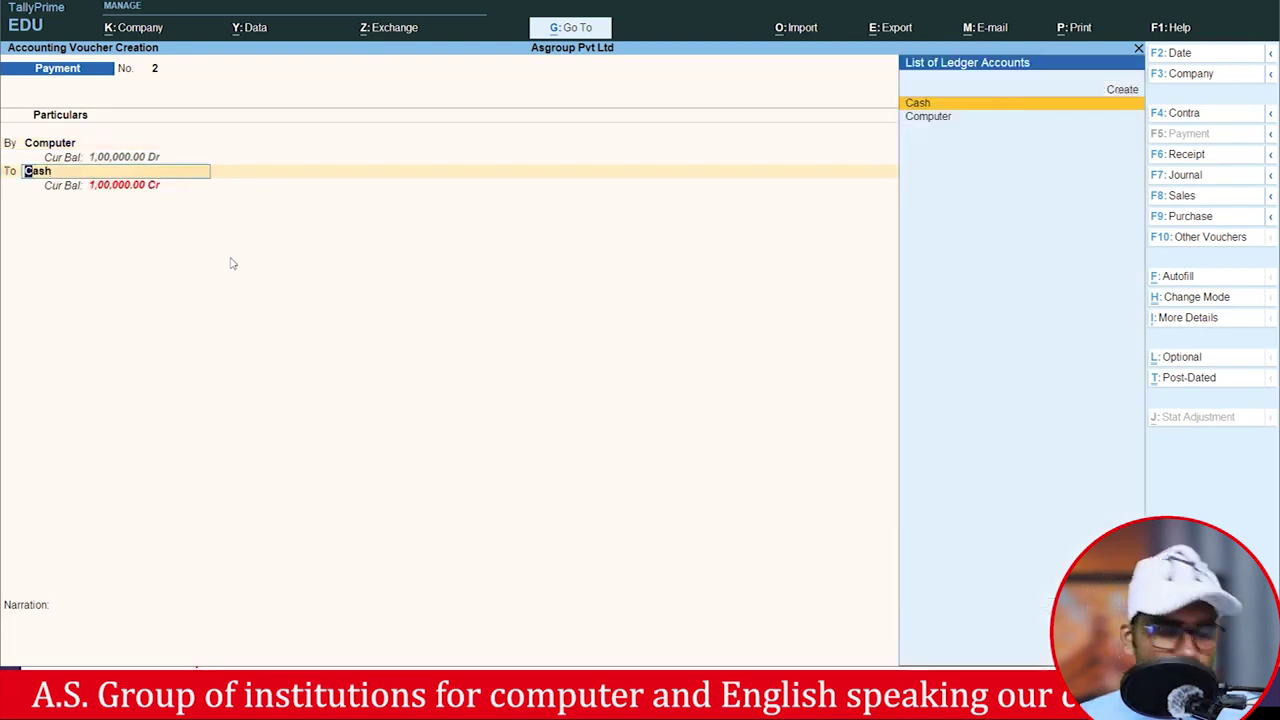
key("Up")
key("Return")
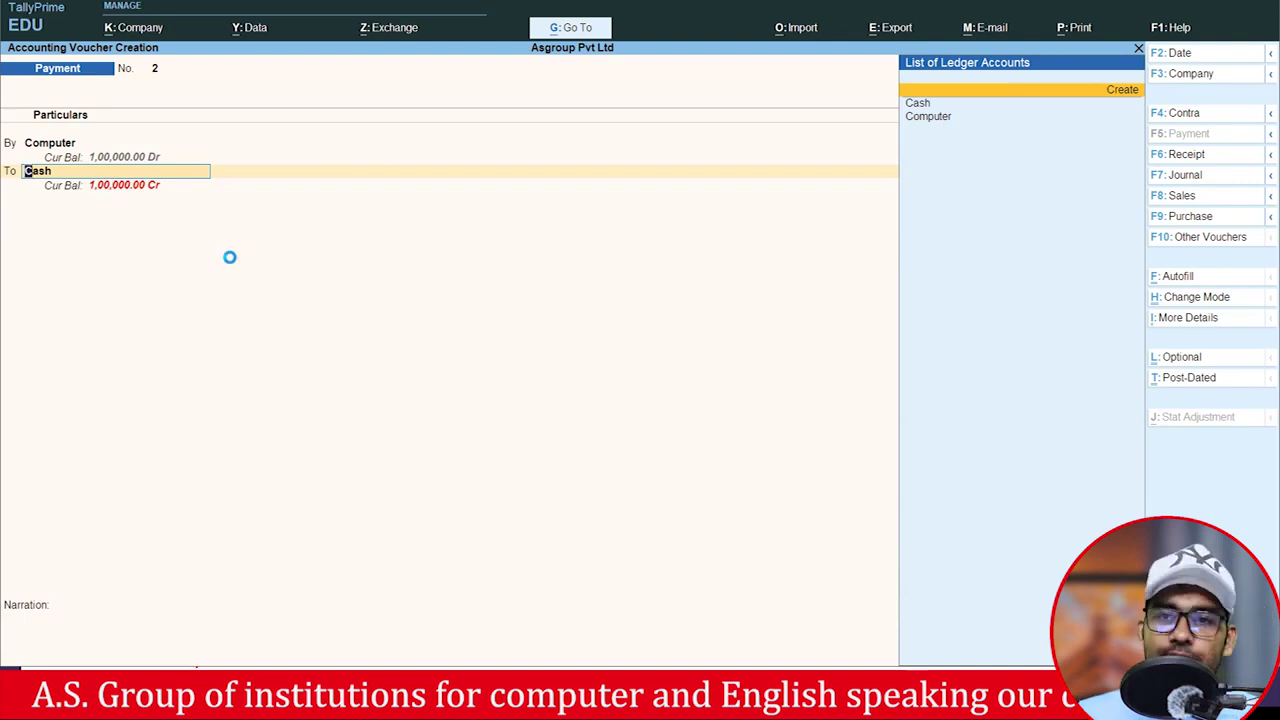
type("Fu")
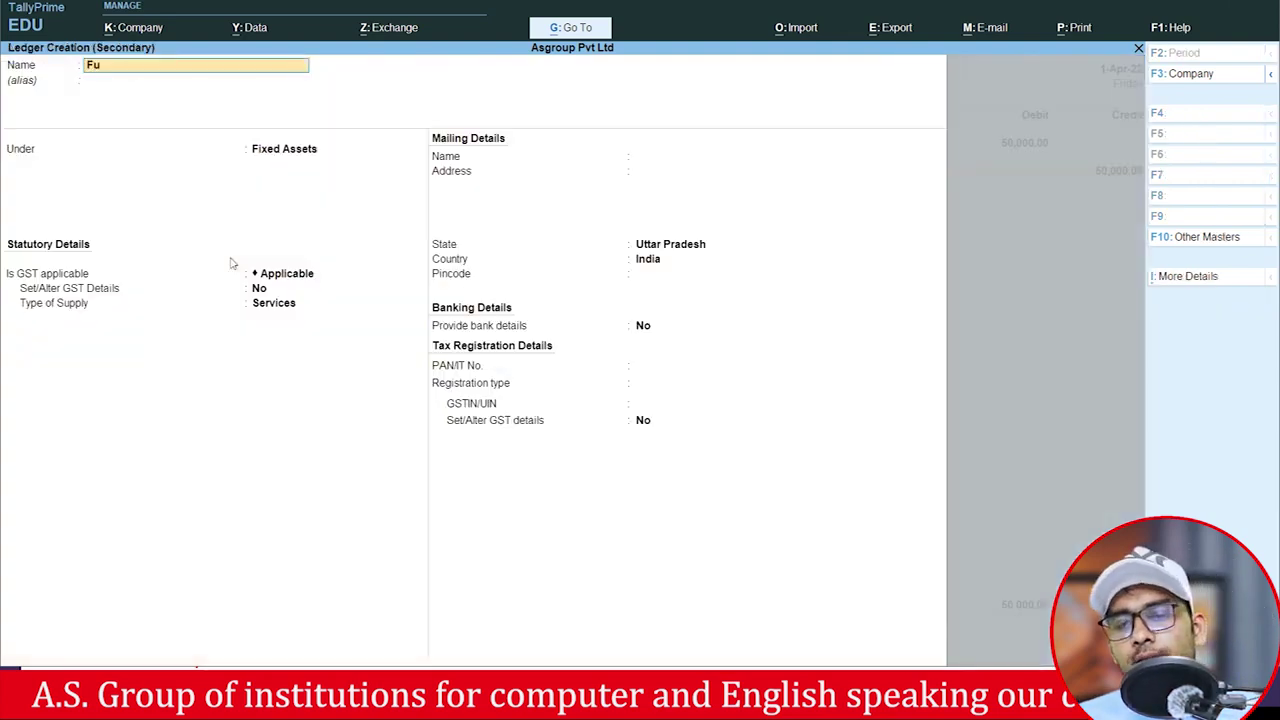
type("rniture")
key("Return")
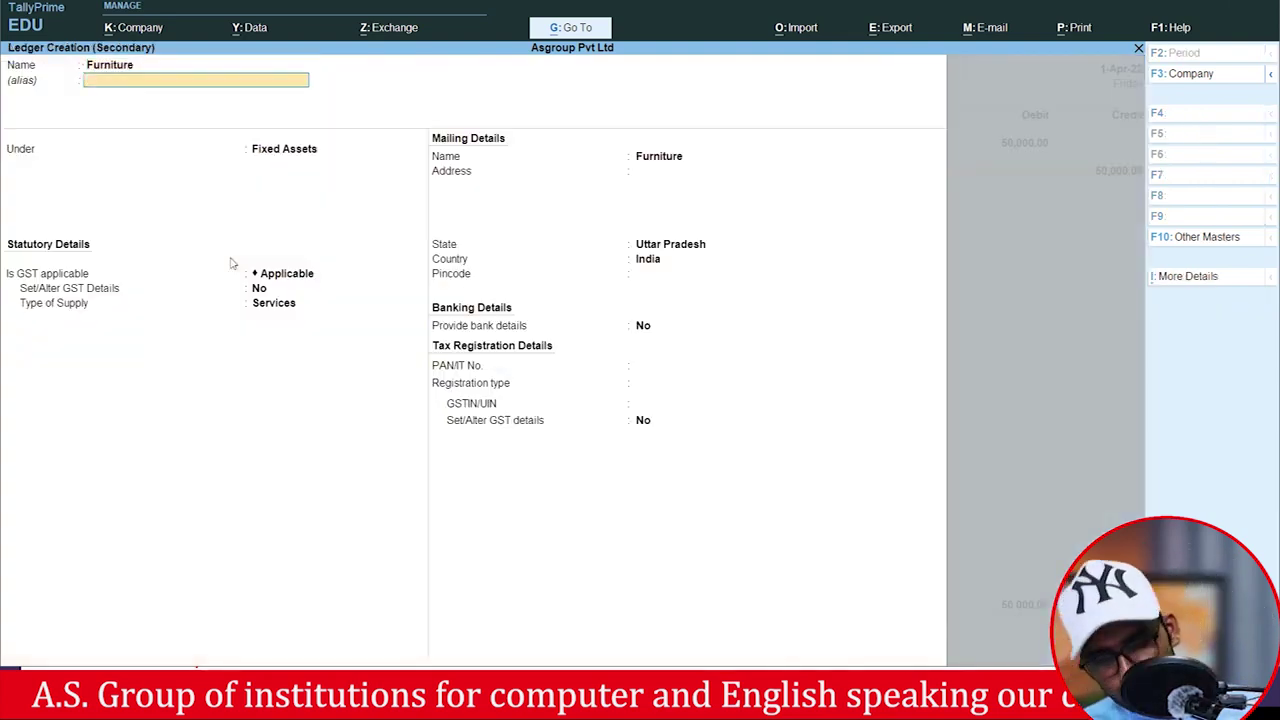
key("Return")
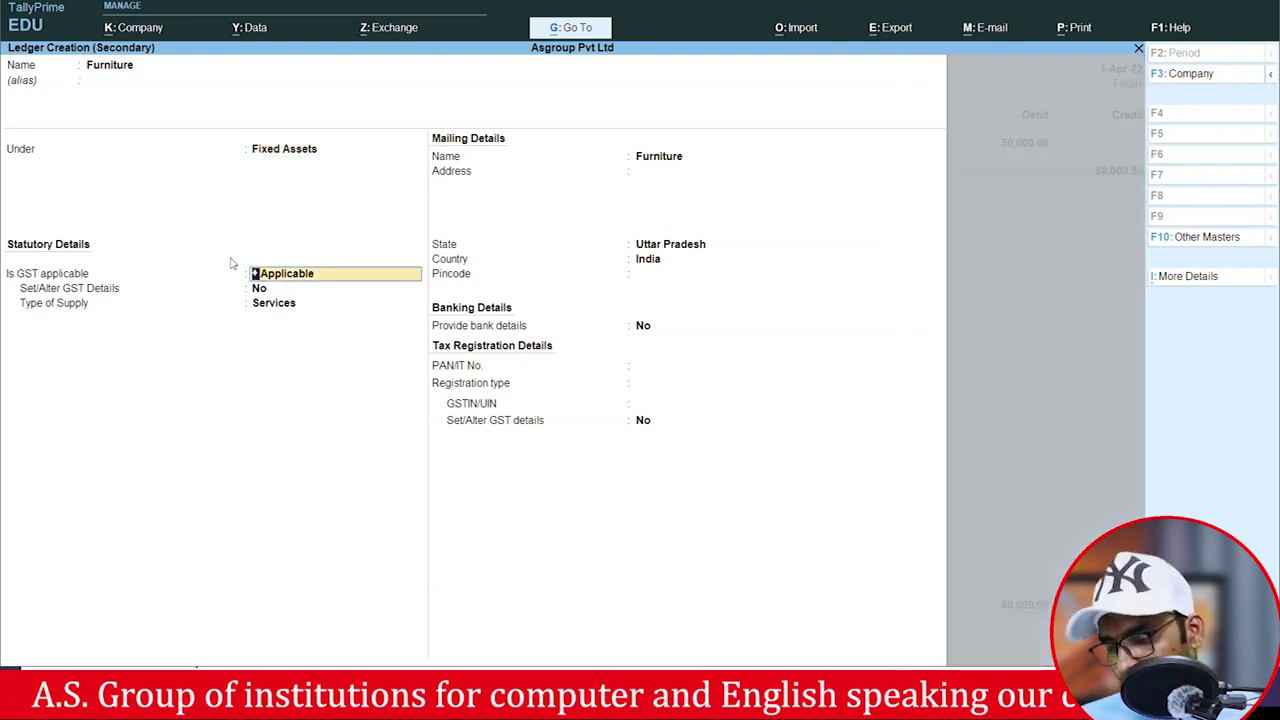
key("ctrl+a")
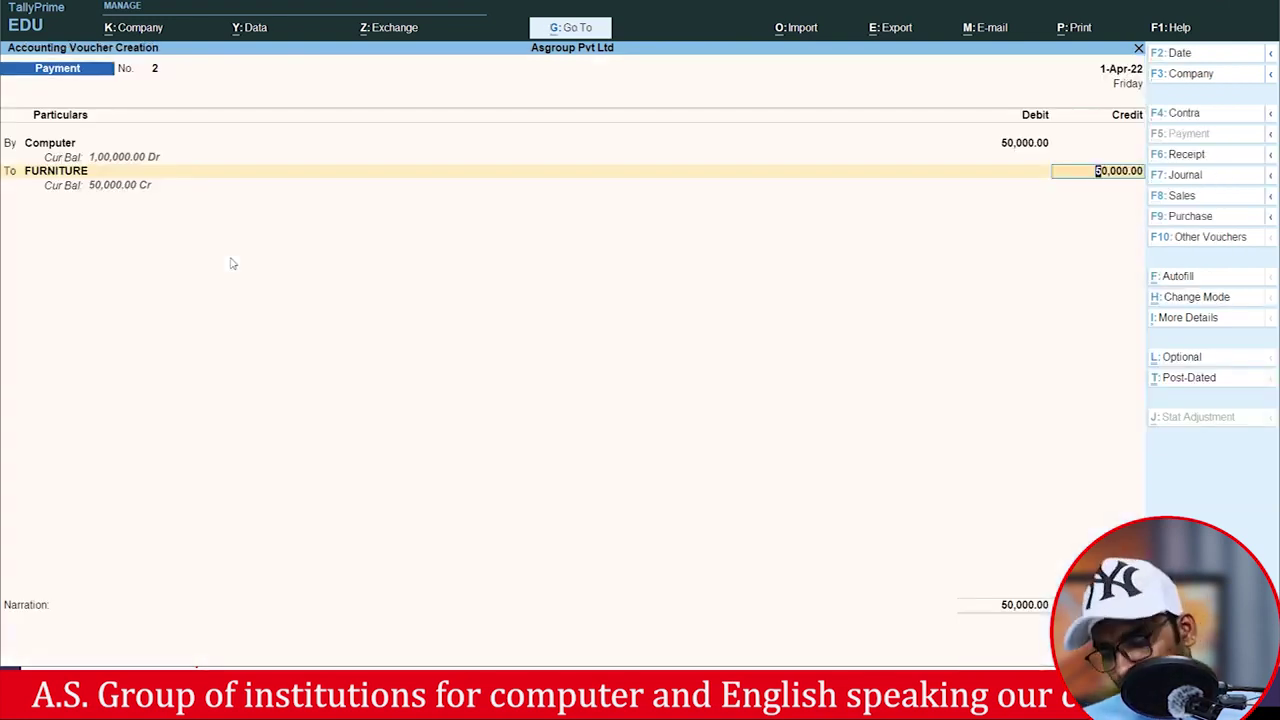
Credit Furniture with 30,000, accept Cash for the remaining 20,000, and save the payment voucher without a narration.
type("3000")
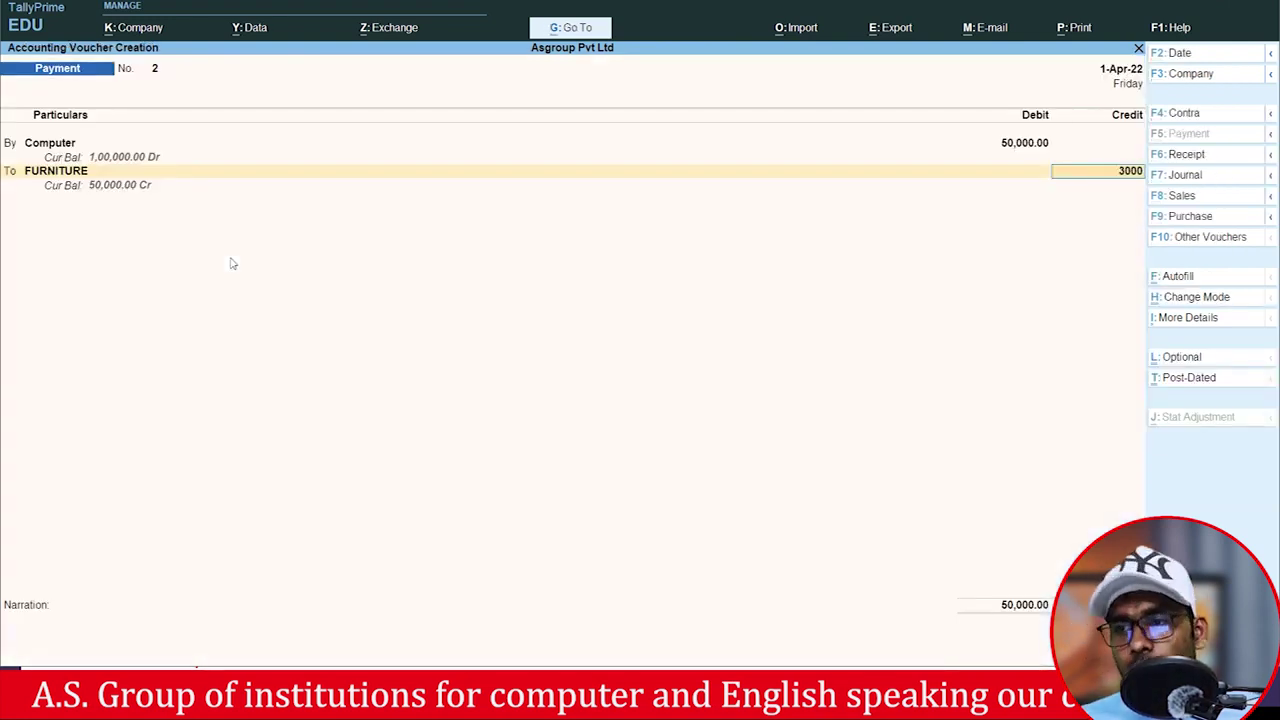
type("0")
key("Return")
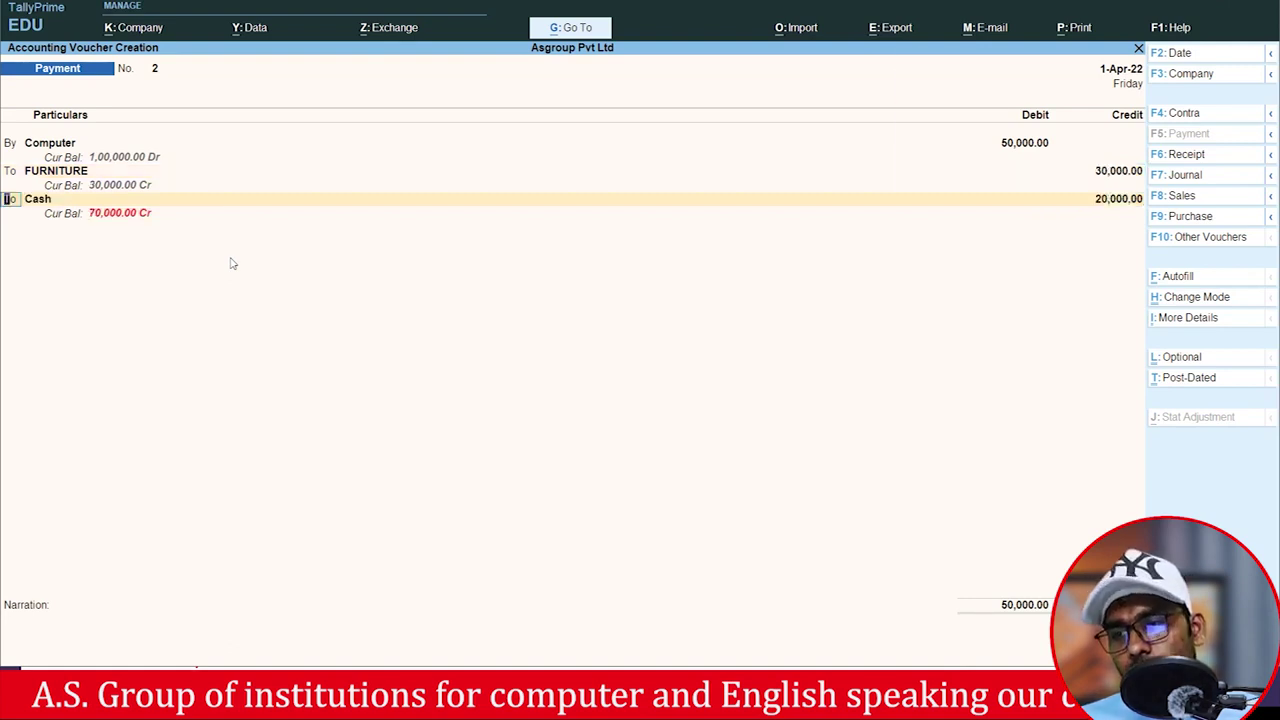
key("Return")
key("Return")
key("Return")
key("Return")
key("Return")
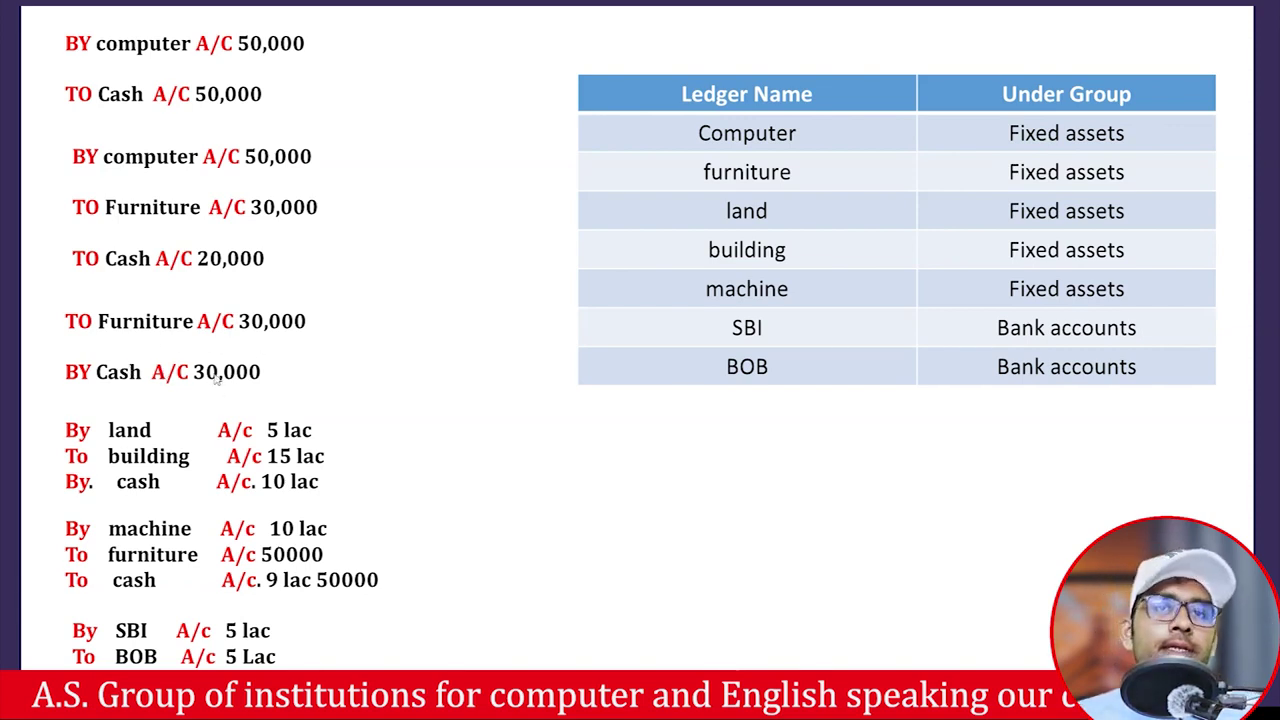
Return from the notes slide to TallyPrime, switch to a receipt voucher, and credit the Furniture ledger with 30,000.
key("alt+Tab")
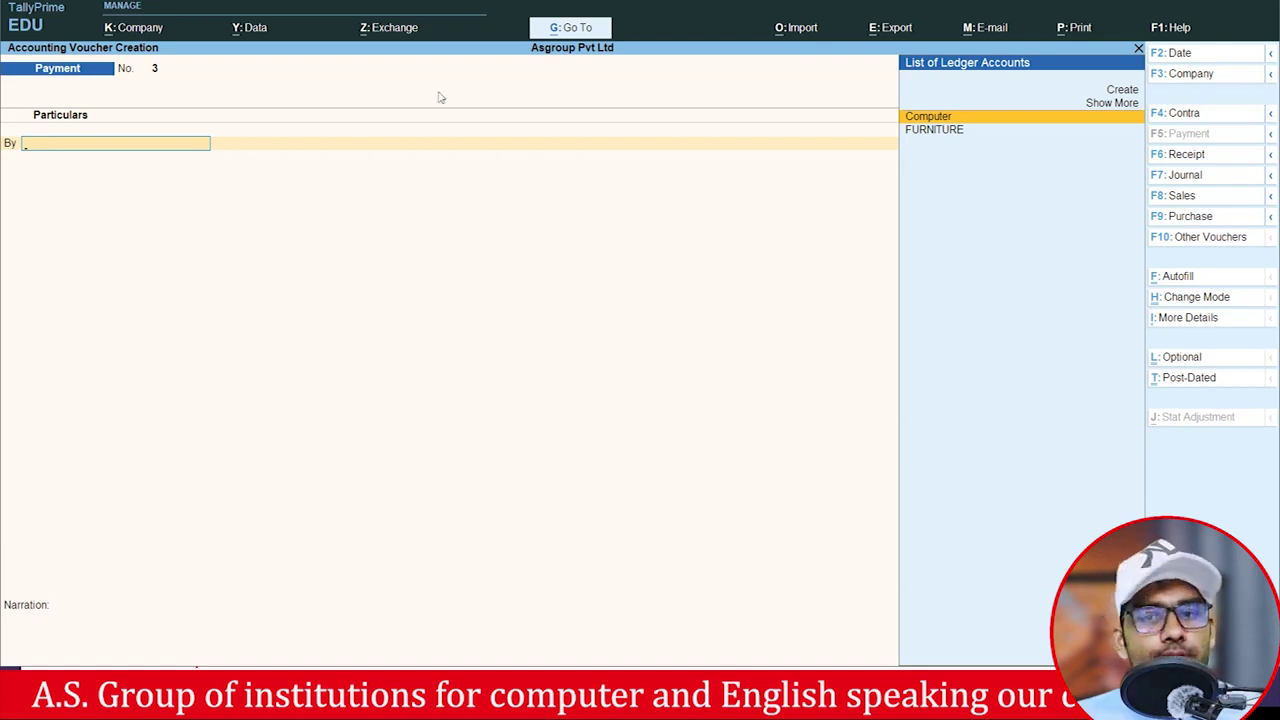
left_click(1185, 154)
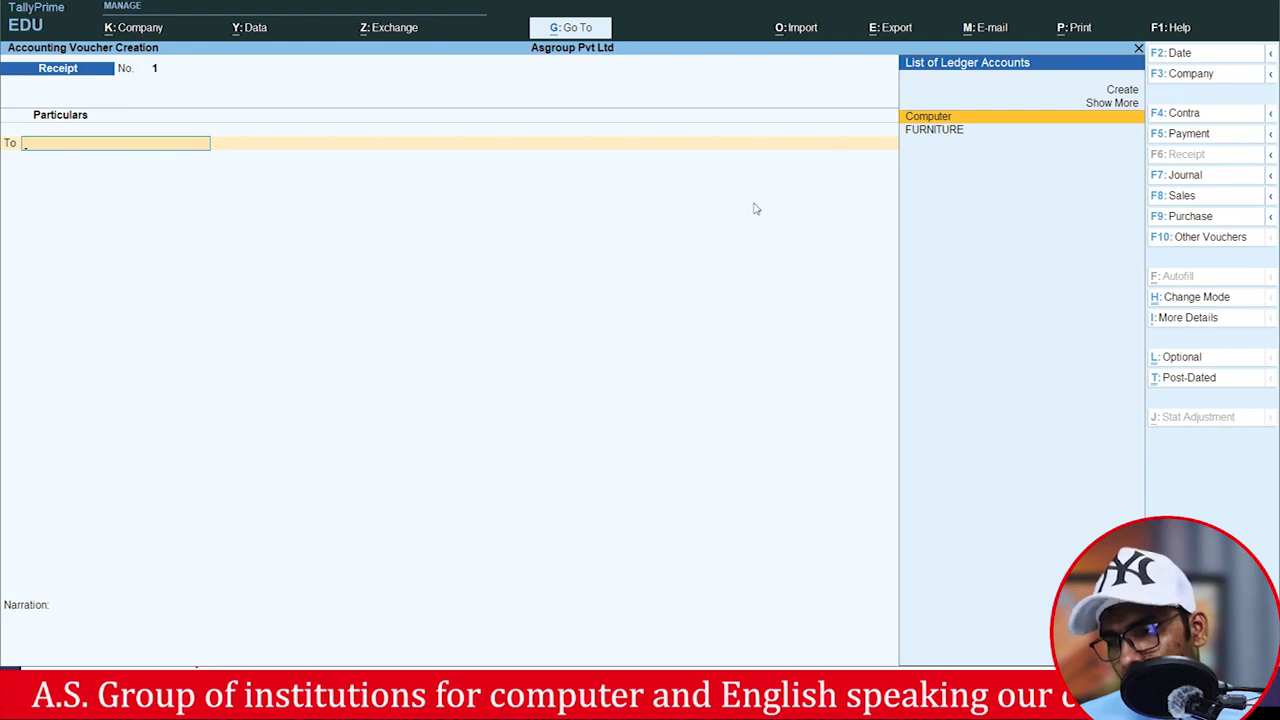
key("Down")
key("Return")
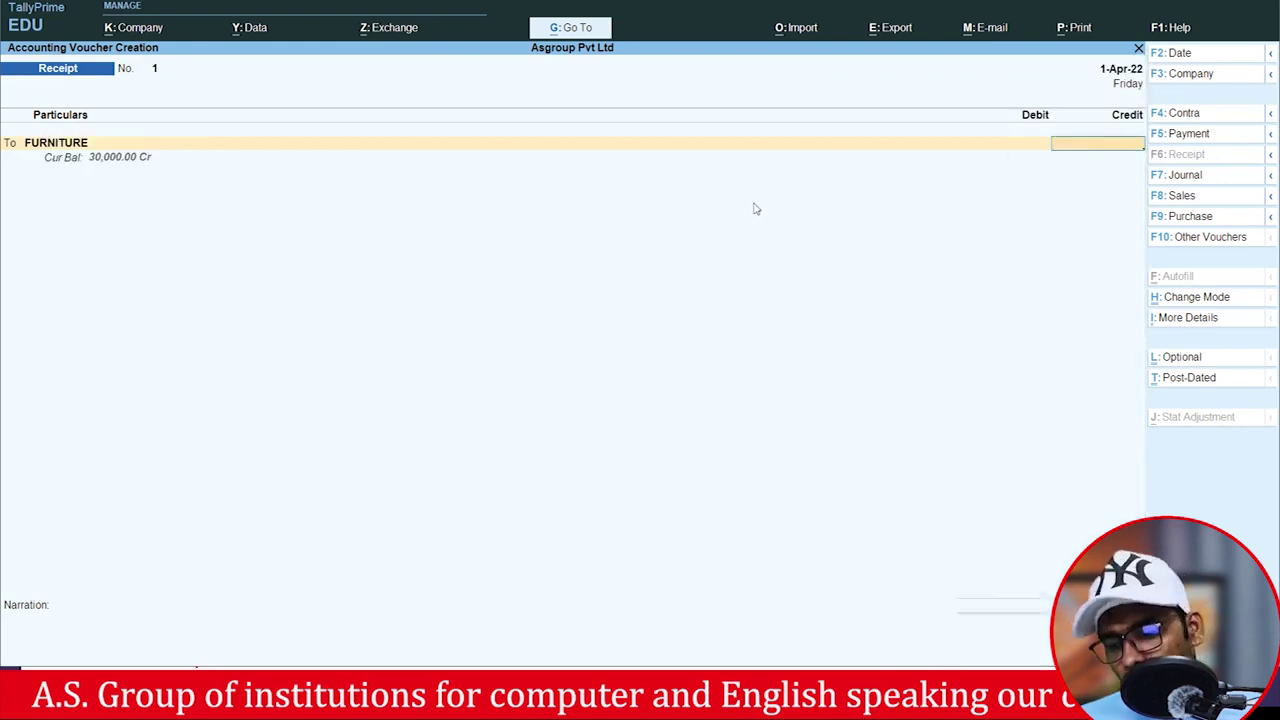
type("30000")
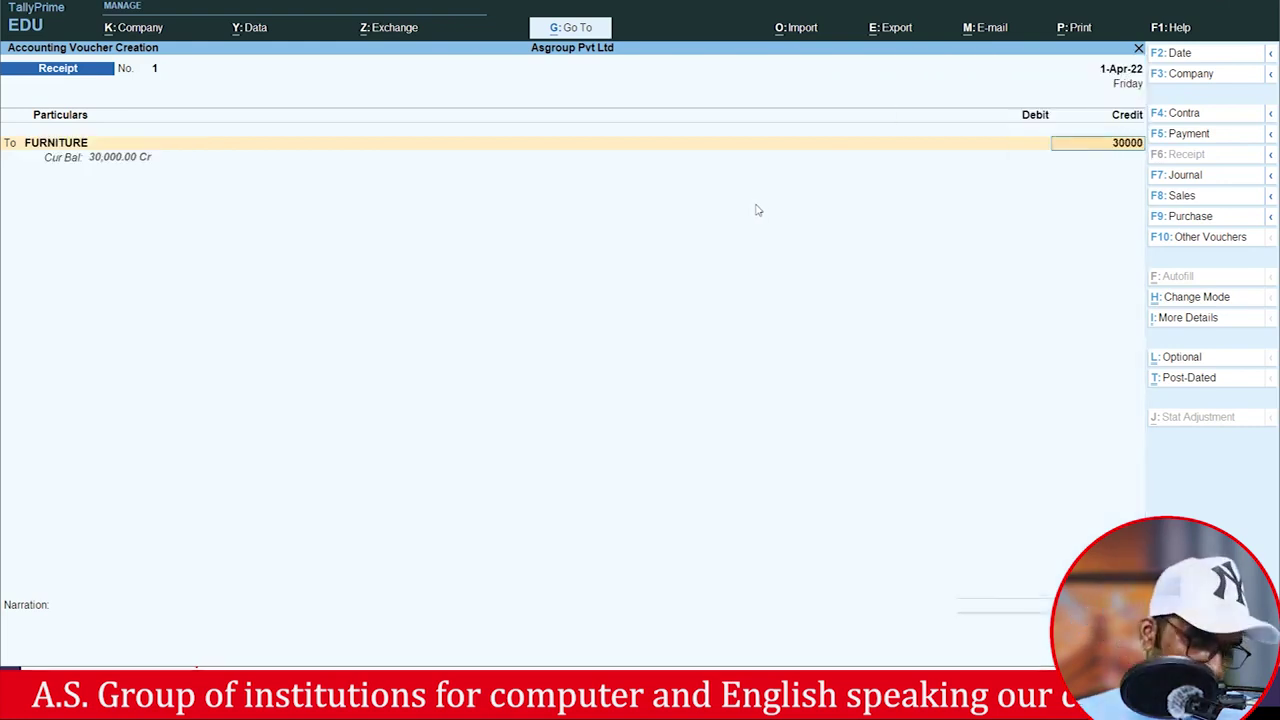
key("Return")
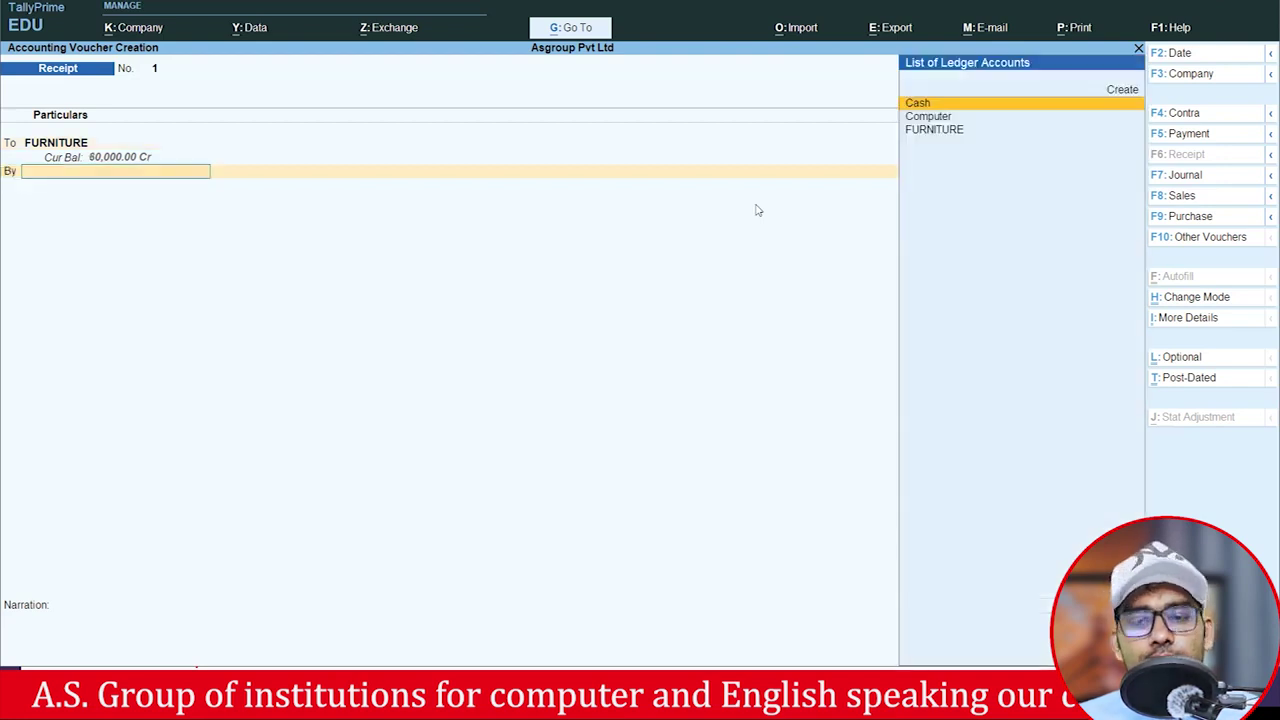
Debit the Cash ledger with 30,000 and save the receipt voucher without a narration.
type("C")
key("Return")
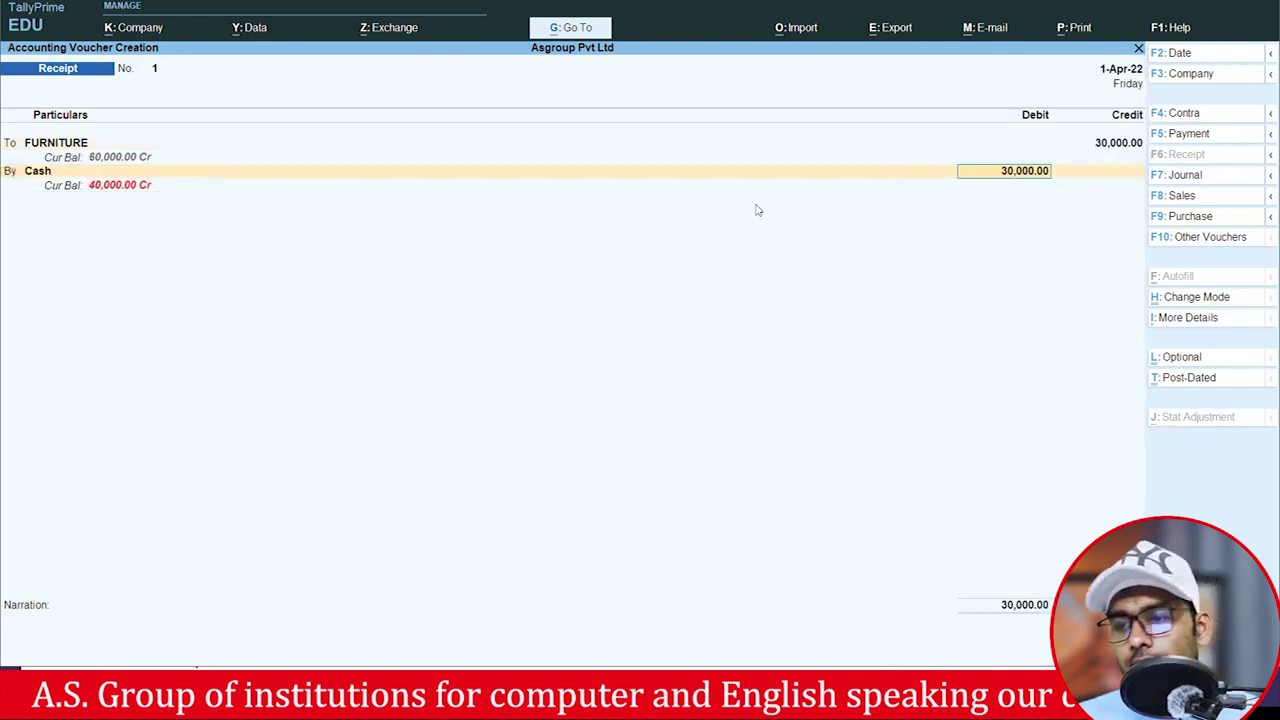
key("Return")
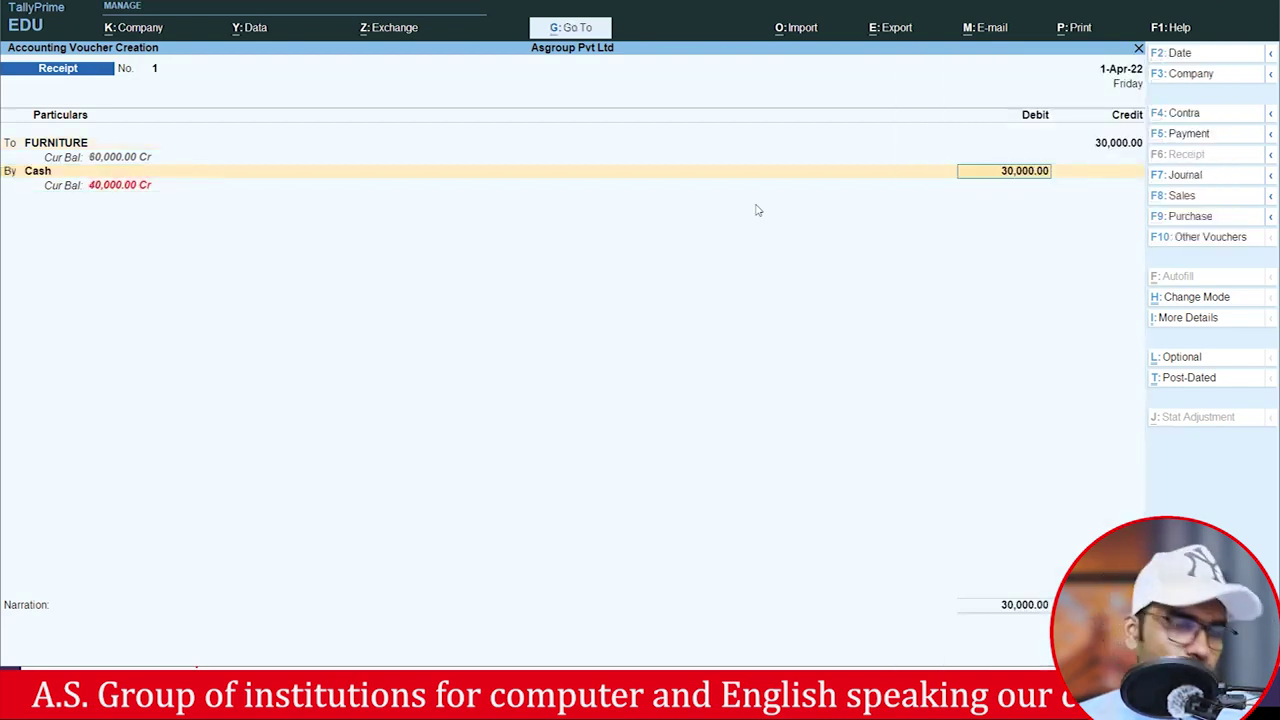
key("Return")
key("Return")
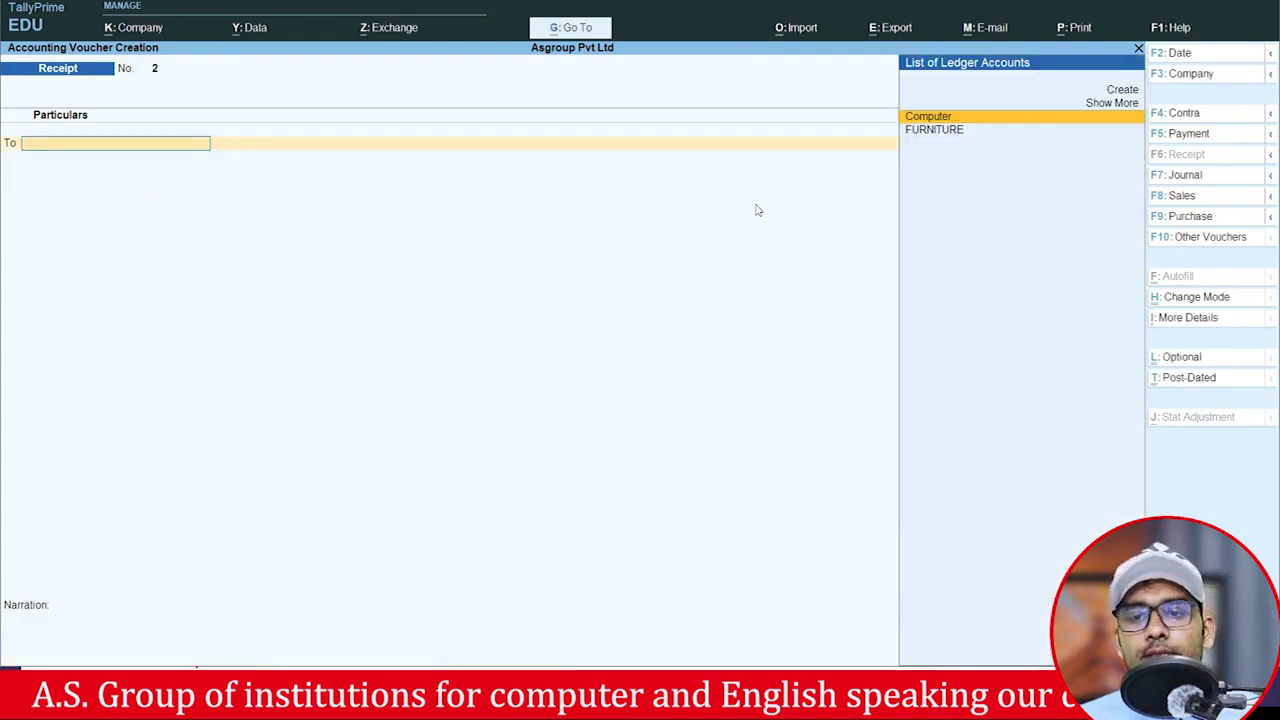
Consult the notes slide, then create a Building ledger under Fixed Assets for the receipt voucher's credit line.
key("alt+Tab")
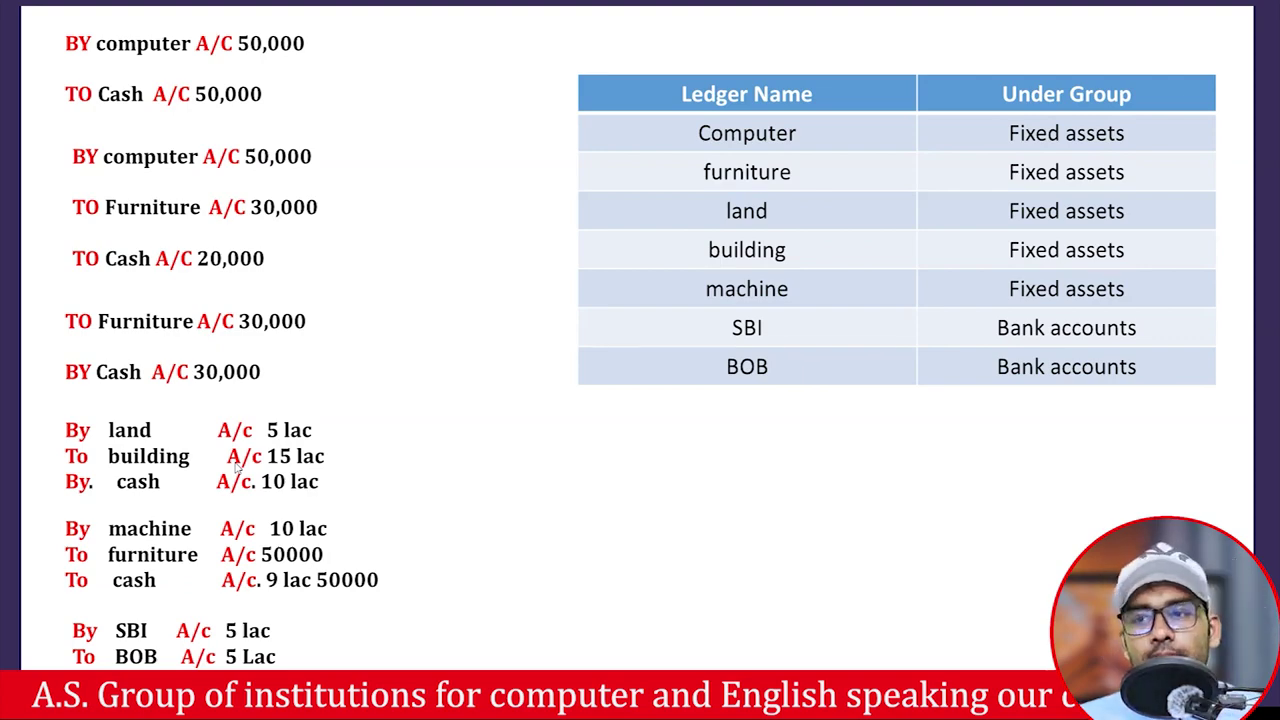
key("alt+Tab")
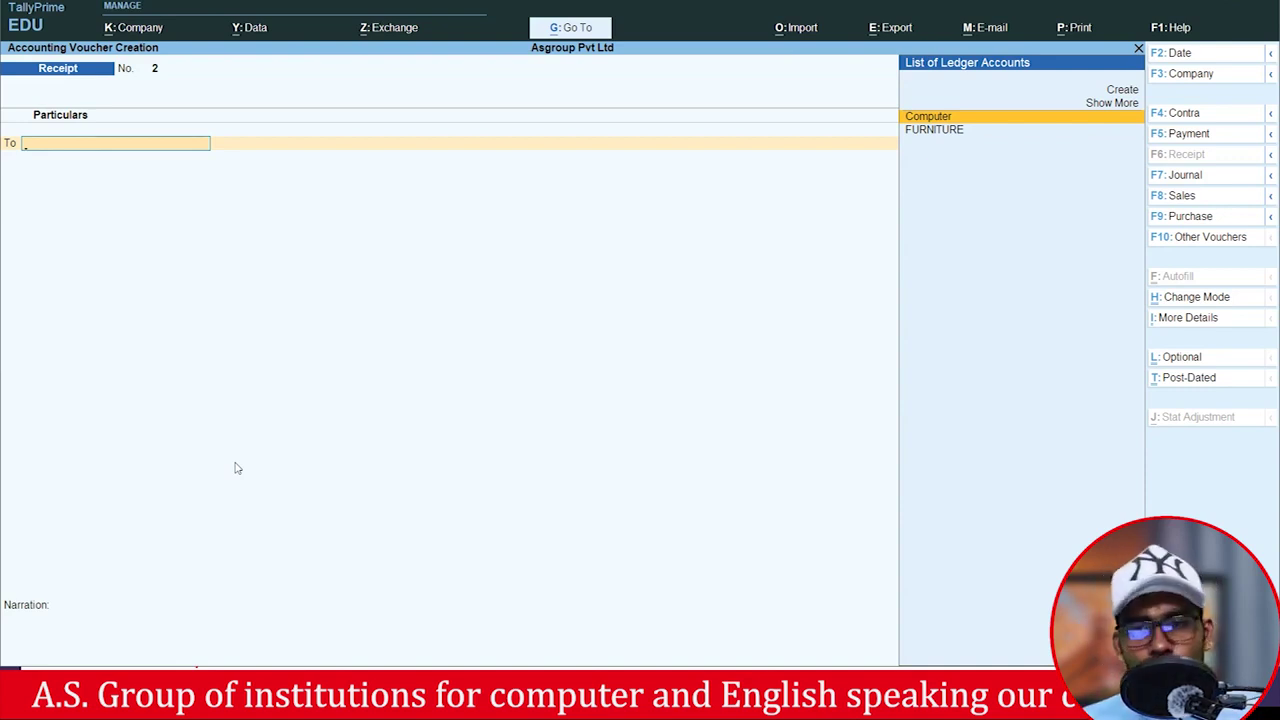
key("Up")
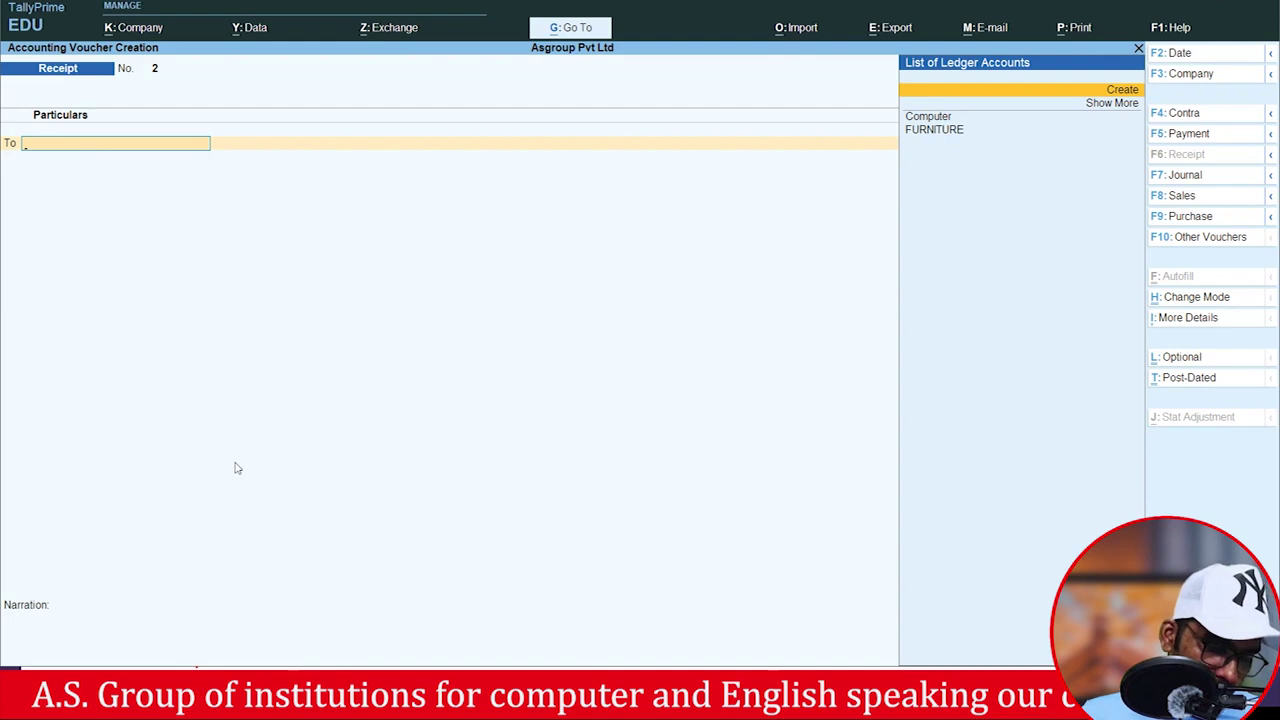
key("Return")
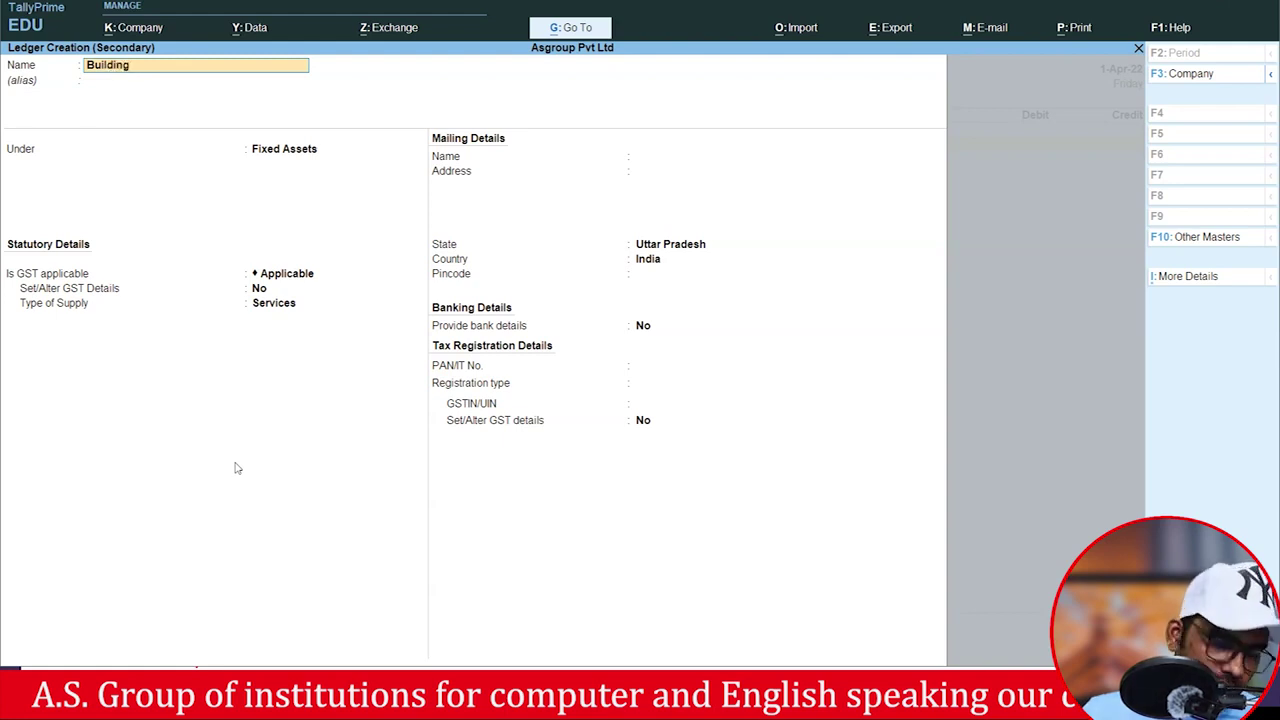
key("Return")
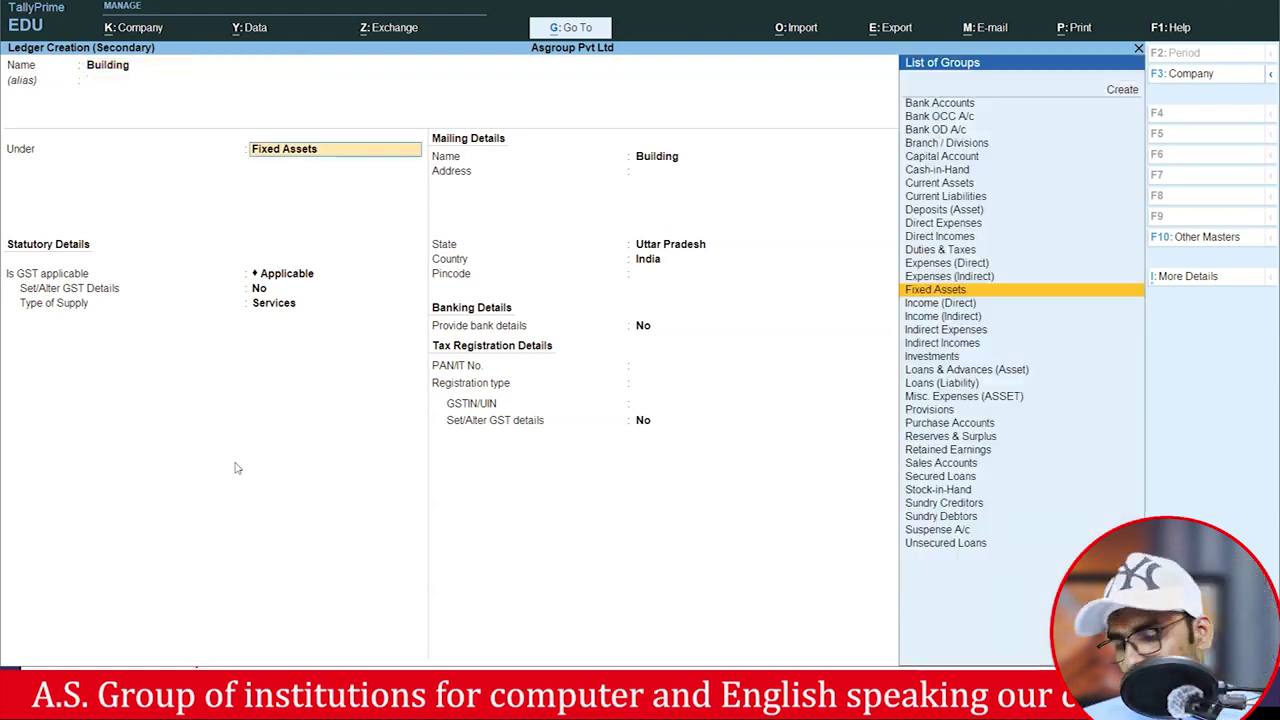
key("Return")
key("ctrl+a")
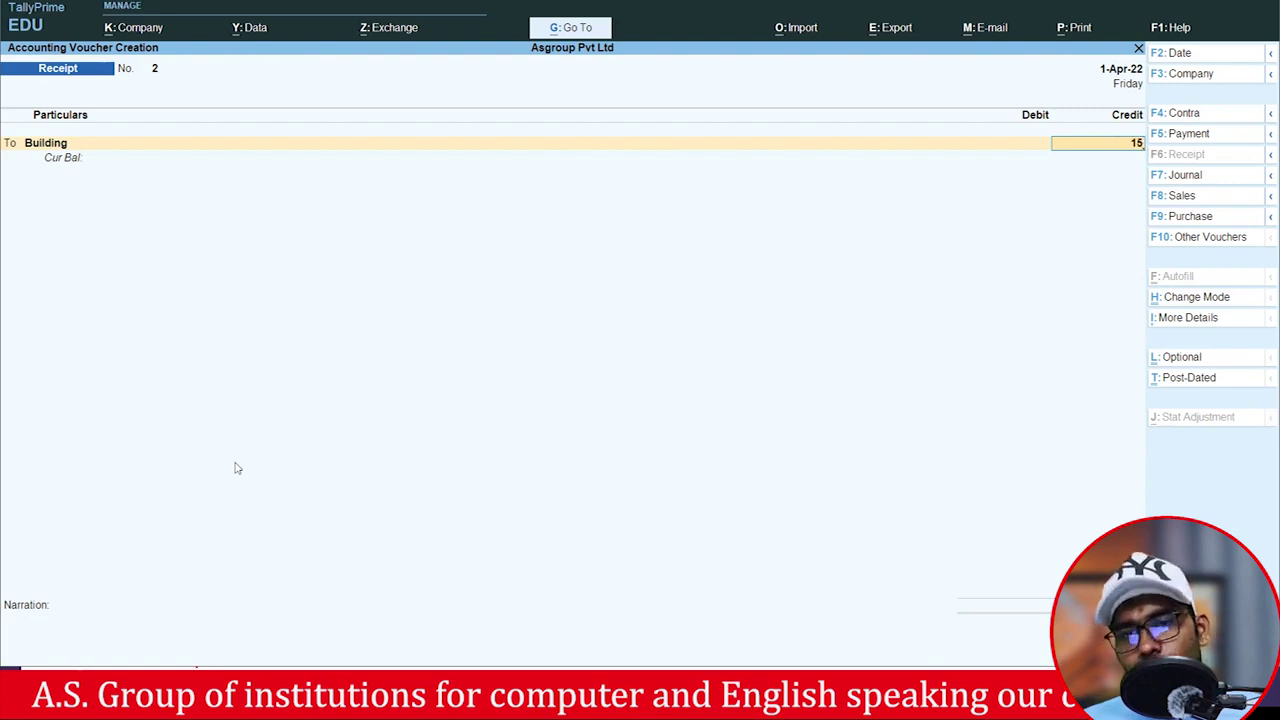
Credit the Building ledger with 15,00,000 and continue to the voucher's debit line.
type("15,00,000")
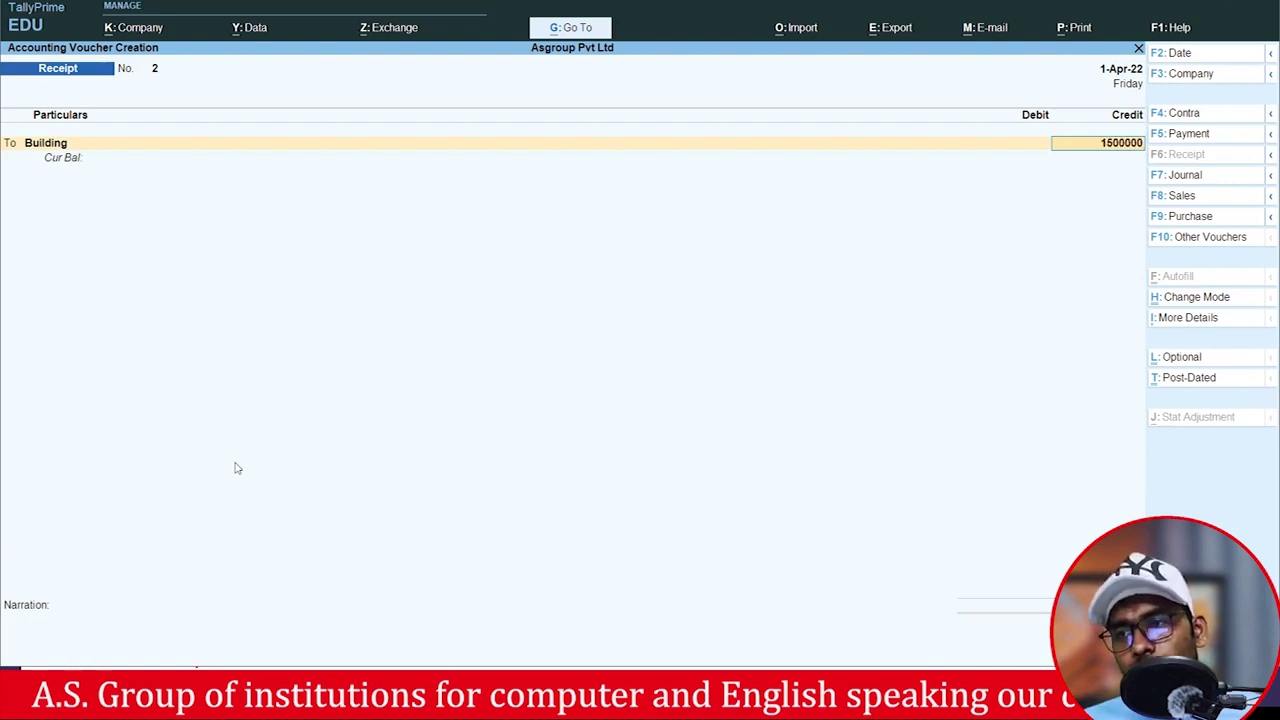
key("Return")
key("Return")
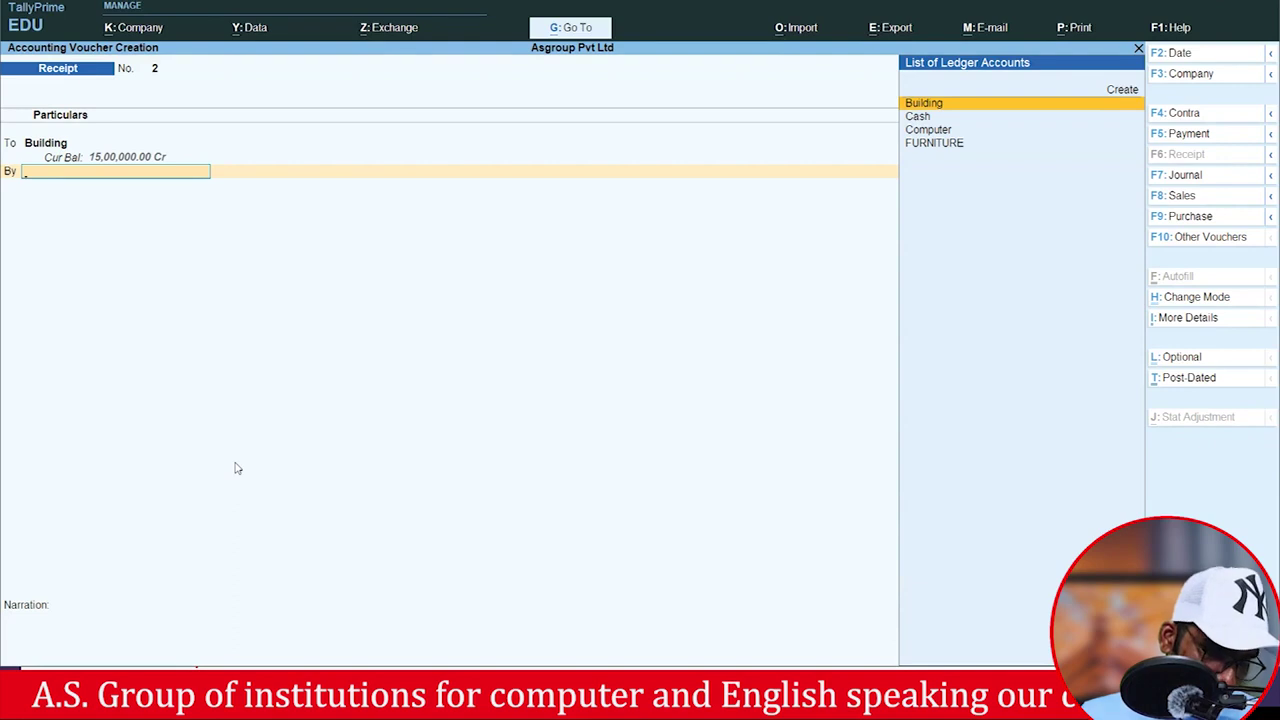
Create a Land ledger under the Fixed Assets group for the receipt voucher's debit line.
key("alt+c")
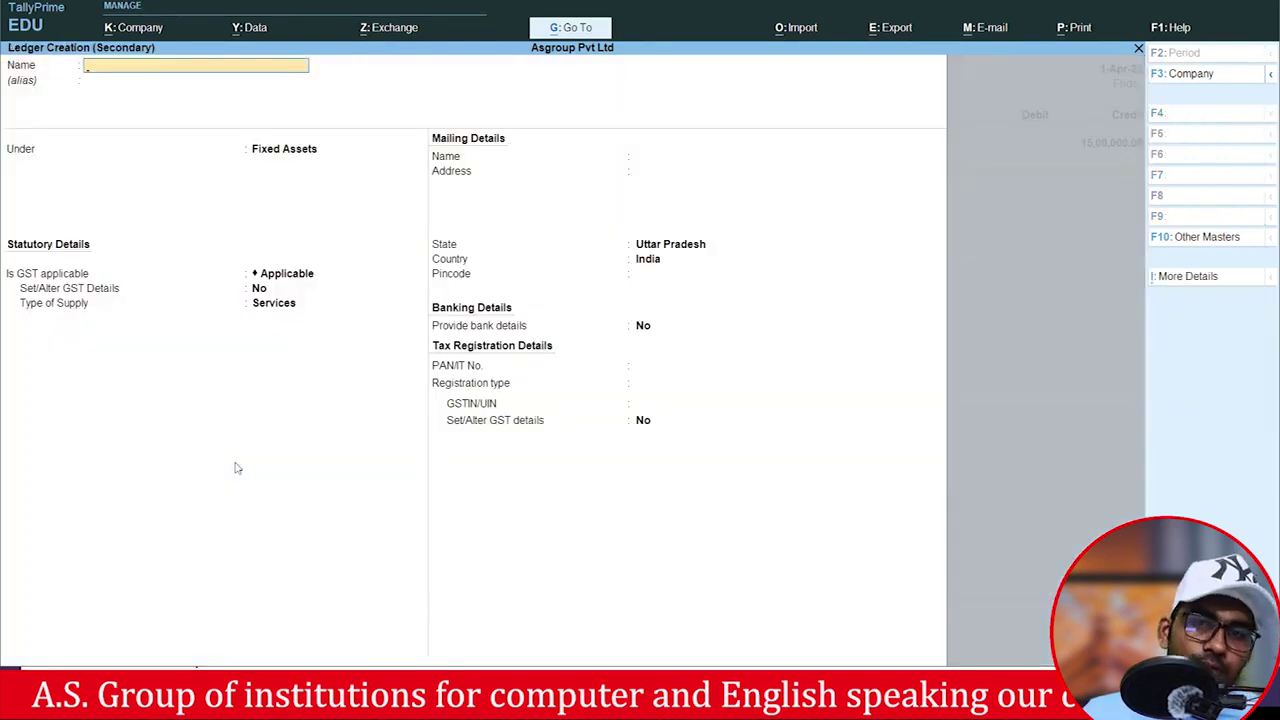
type("Land")
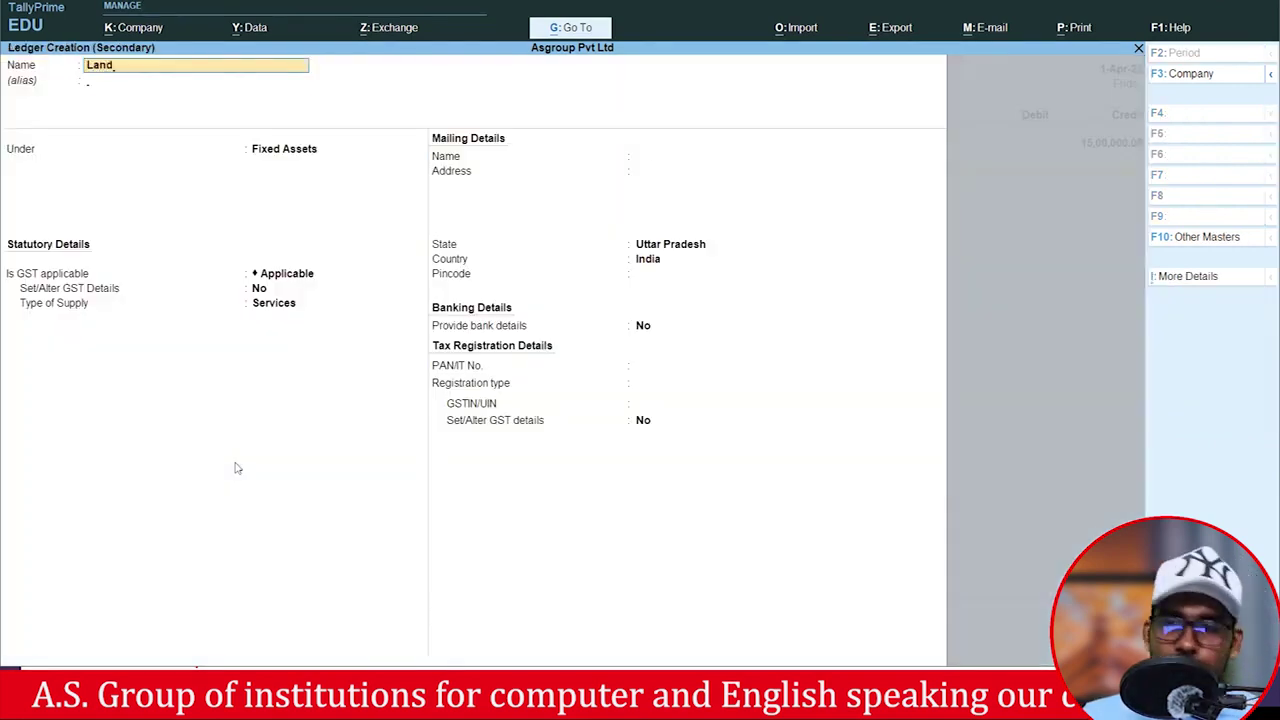
key("Return")
key("Return")
key("Return")
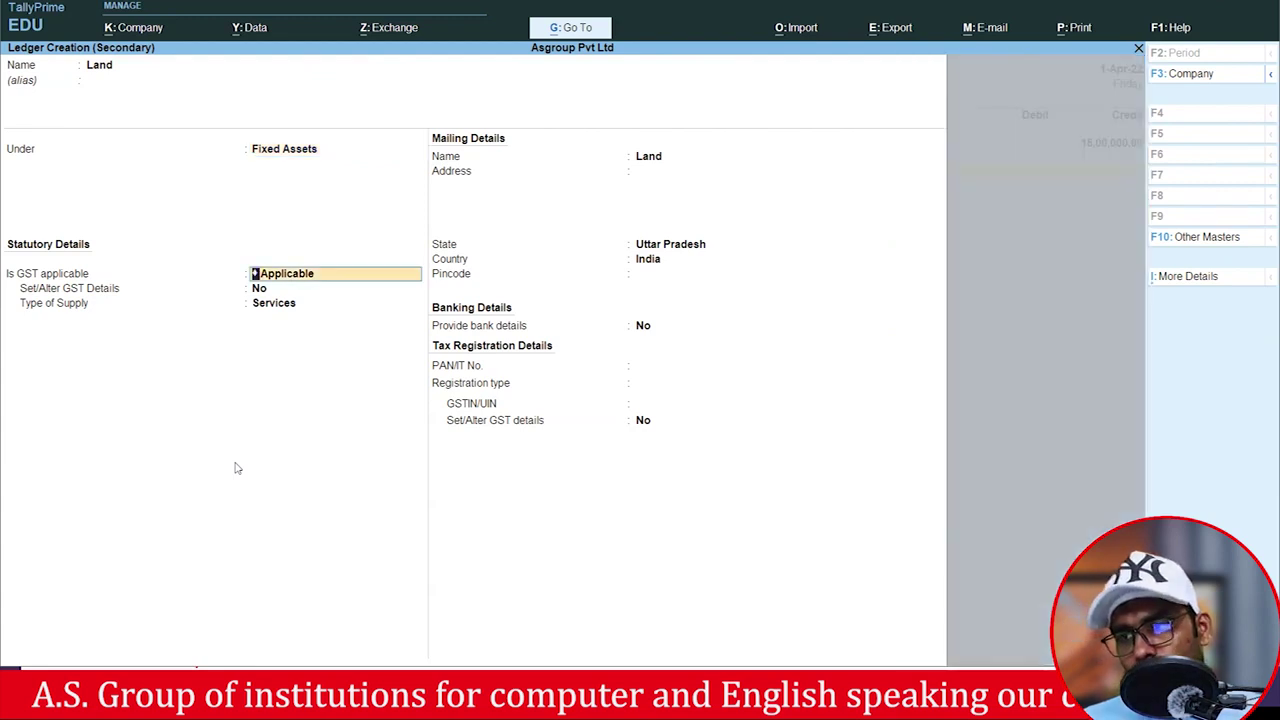
key("ctrl+a")
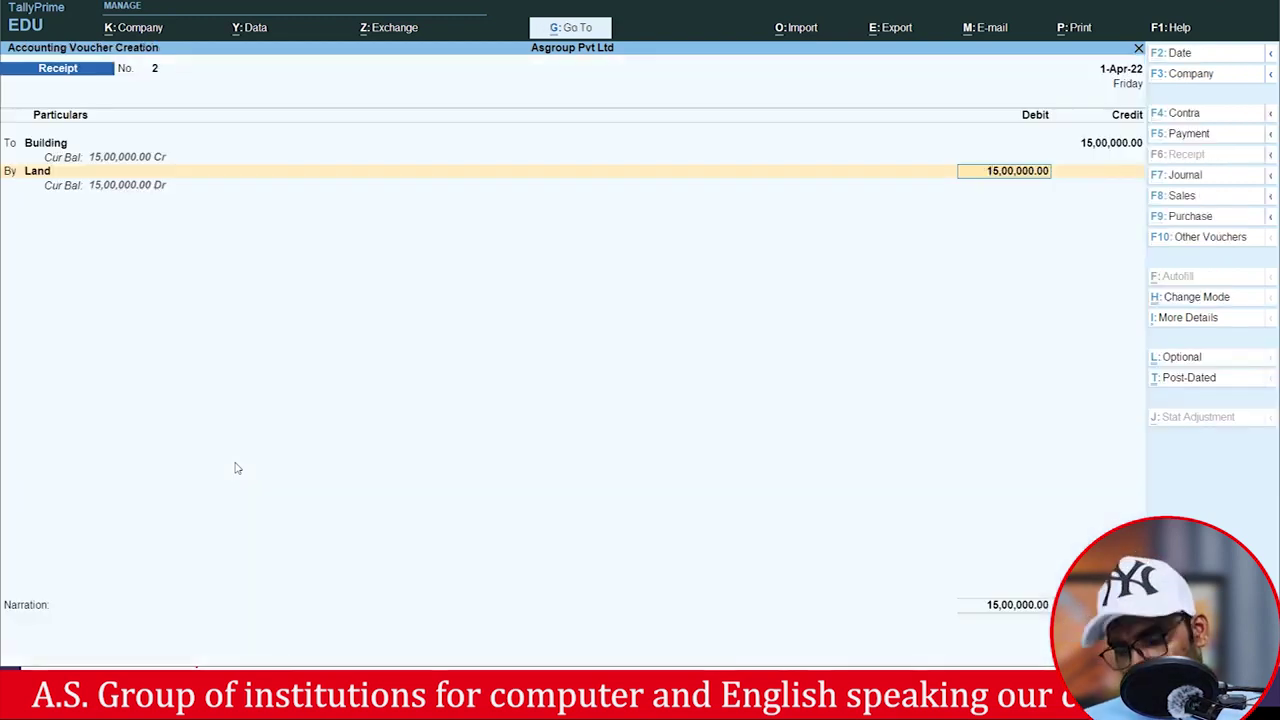
Debit Land with 5,00,000, accept Cash for the remaining 10,00,000, and save the receipt voucher without a narration.
type("500")
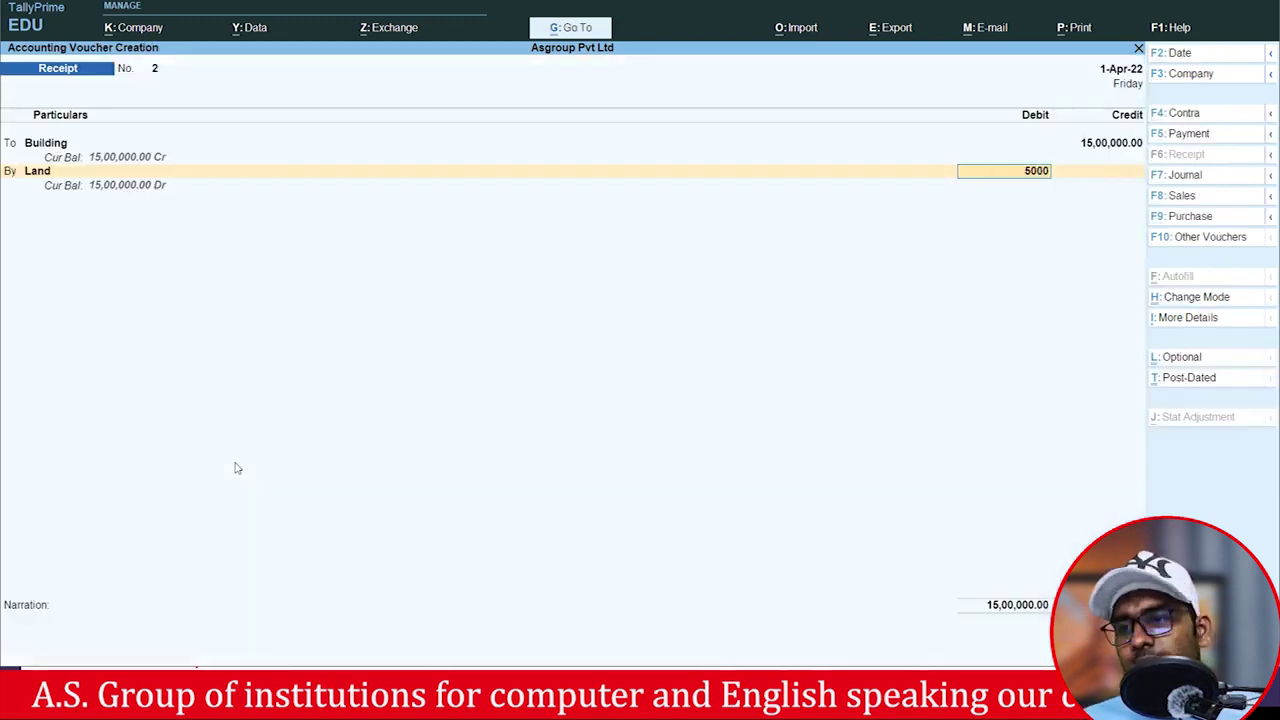
key("Return")
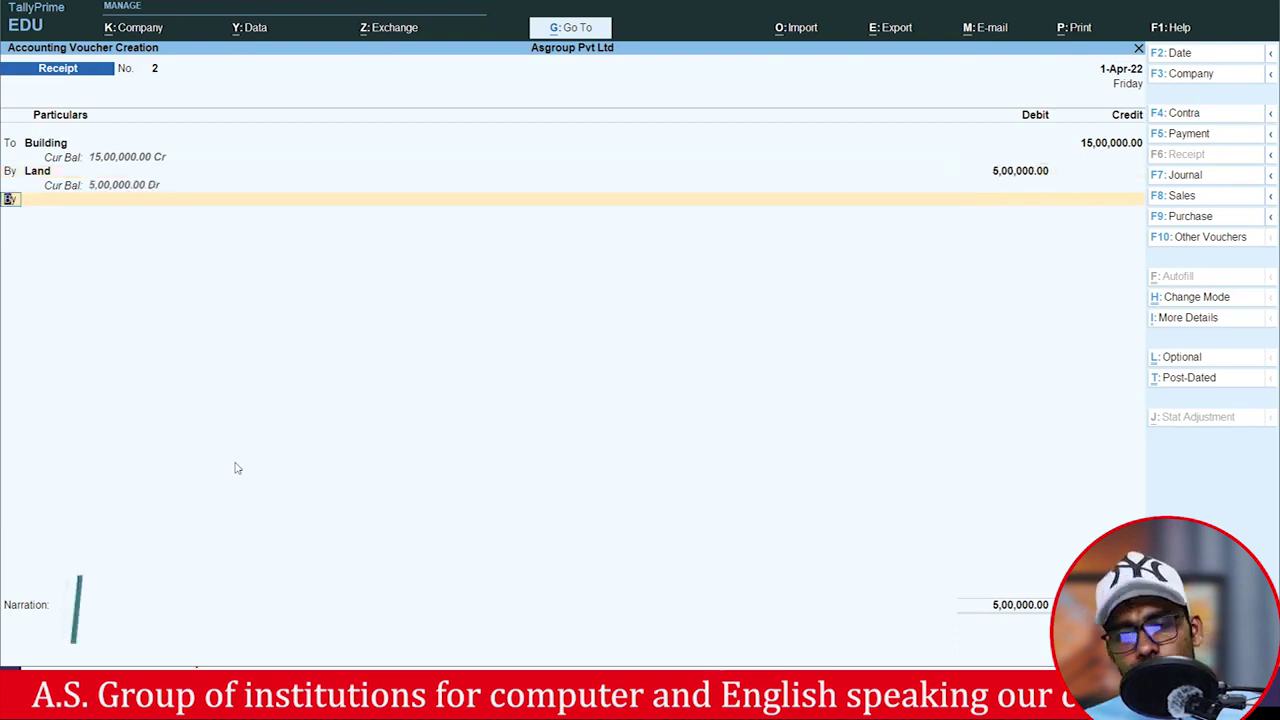
key("Down")
key("Return")
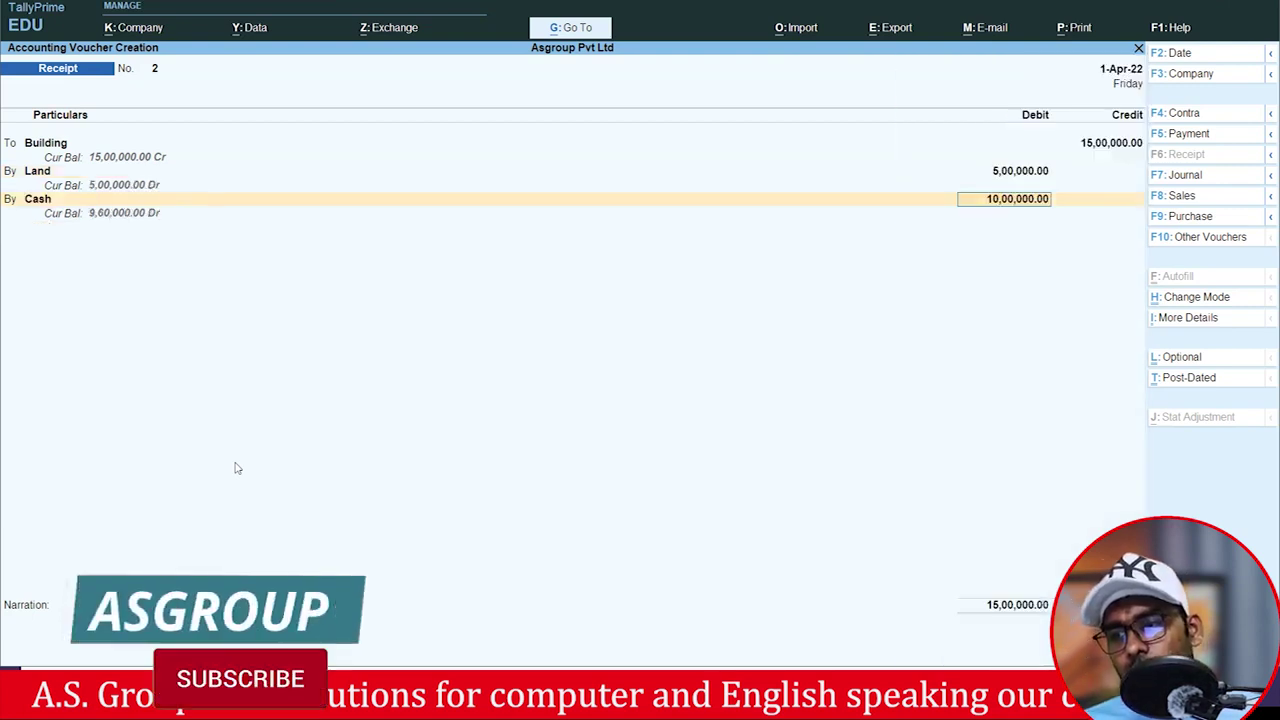
key("Return")
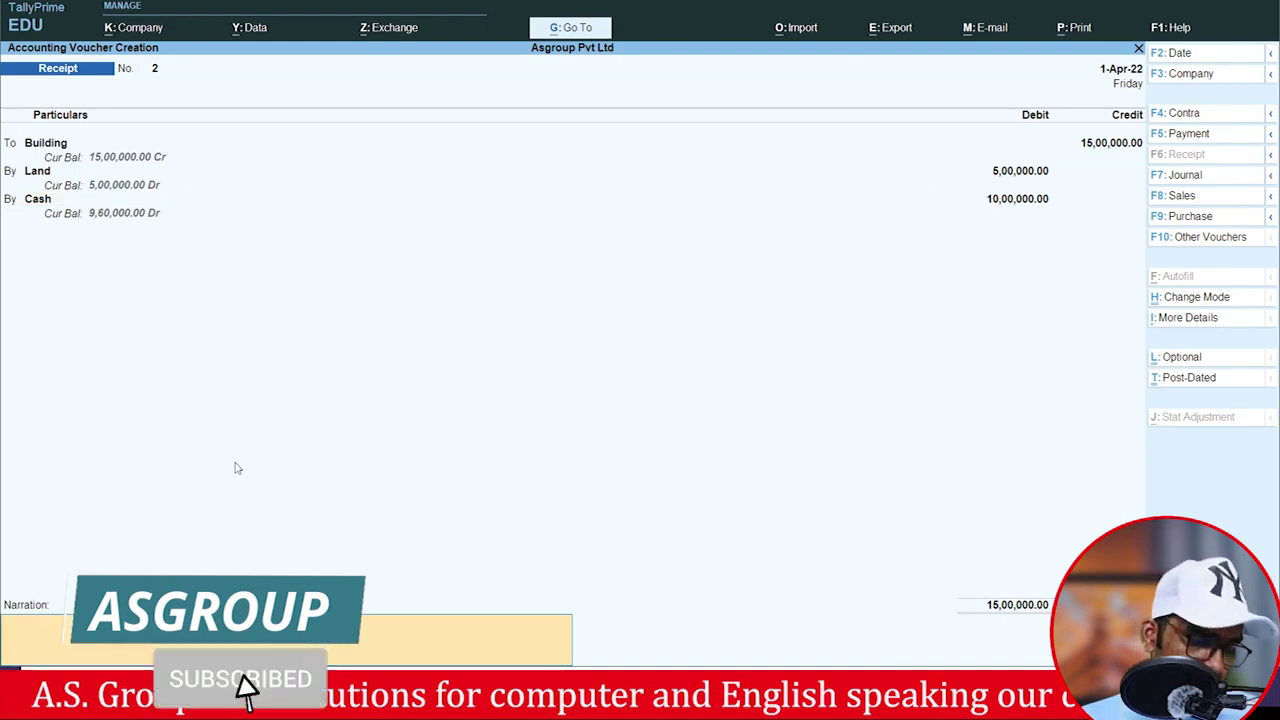
key("Return")
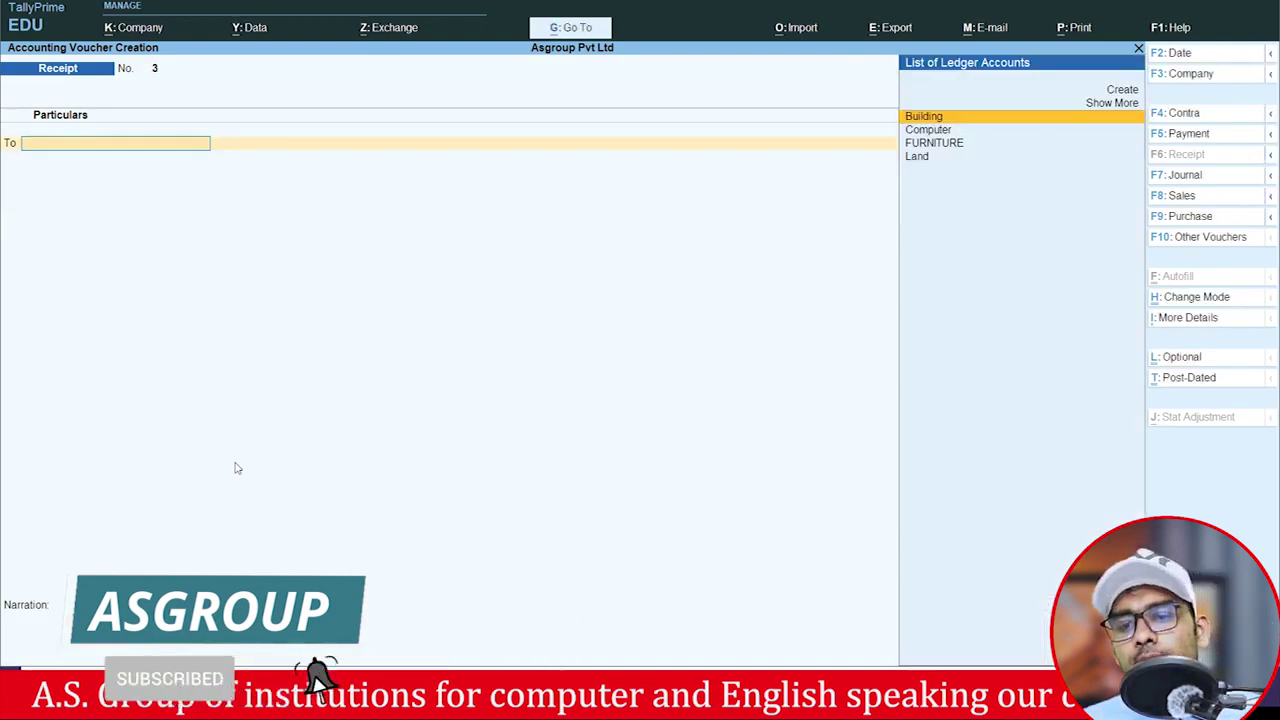
Consult the notes slide for the machine entry and switch TallyPrime to a payment voucher.
key("alt+Tab")
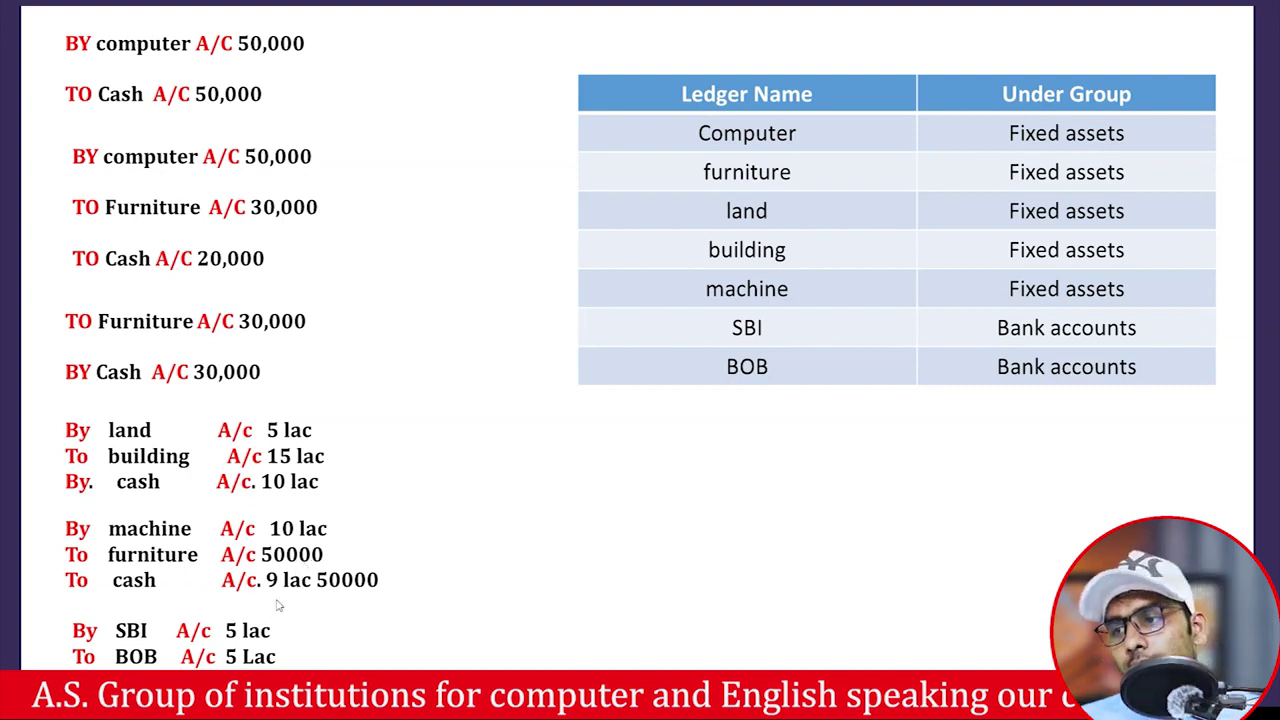
key("alt+Tab")
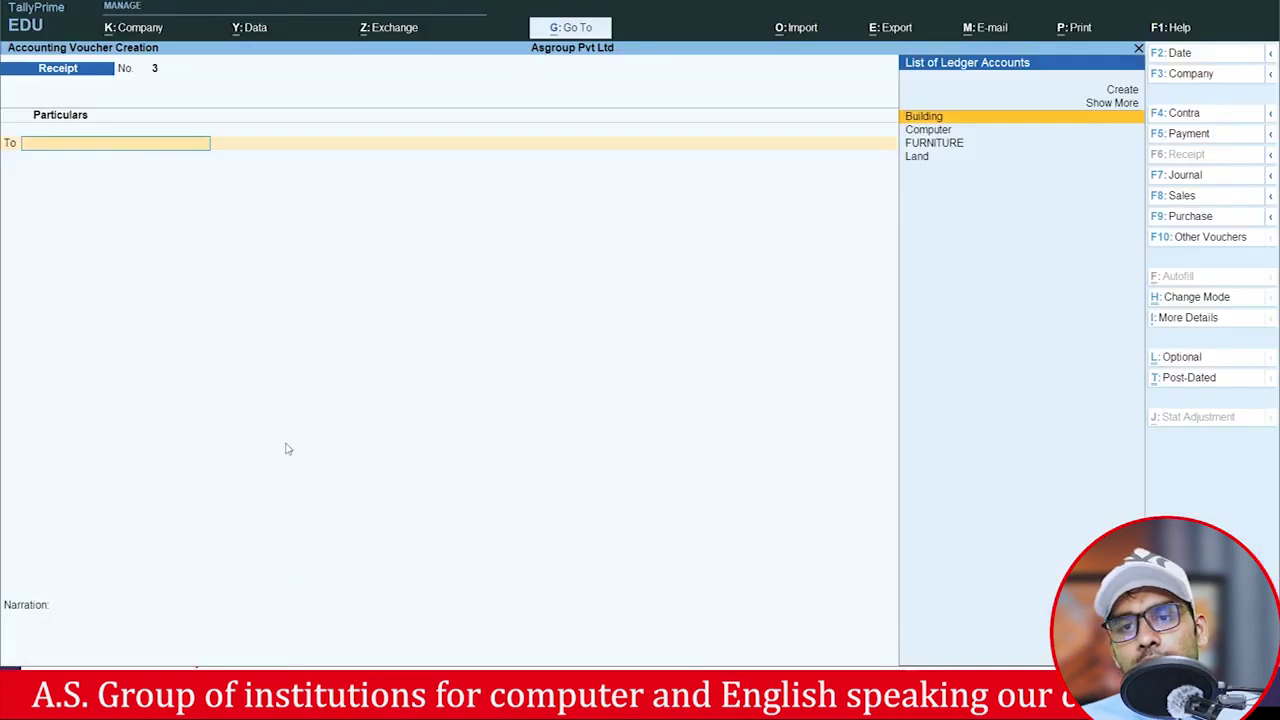
left_click(1188, 133)
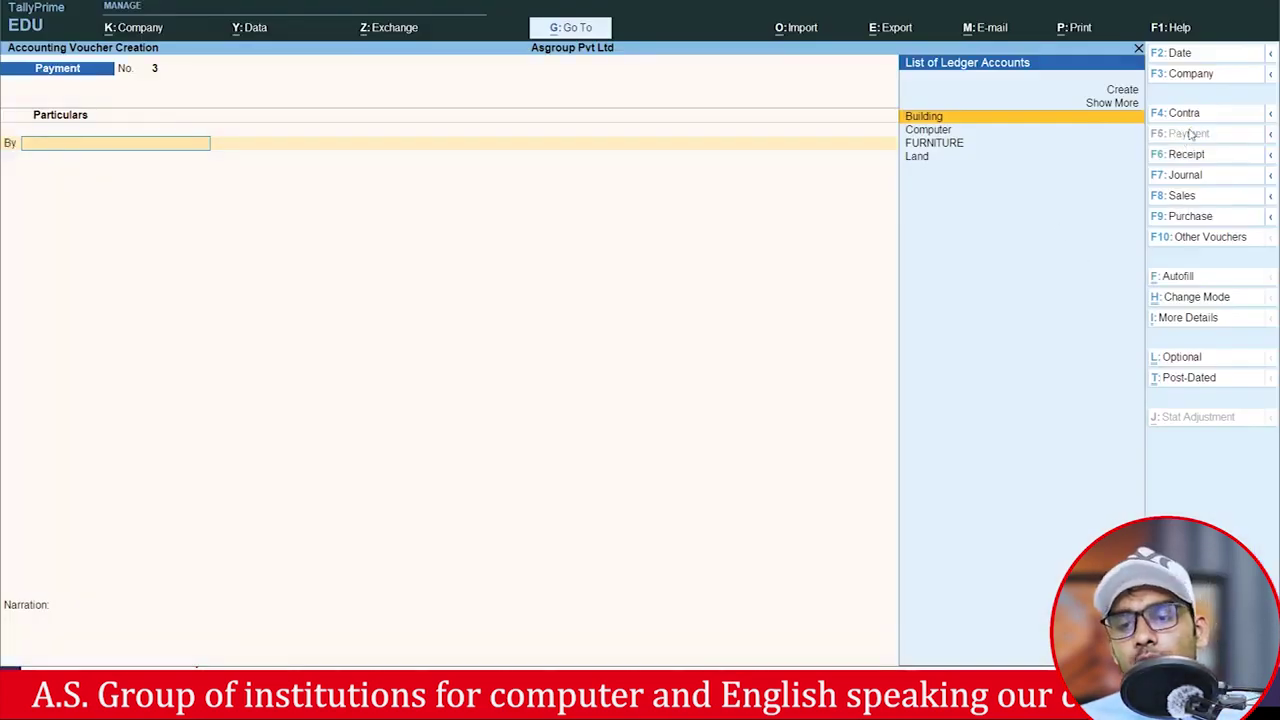
key("alt+Tab")
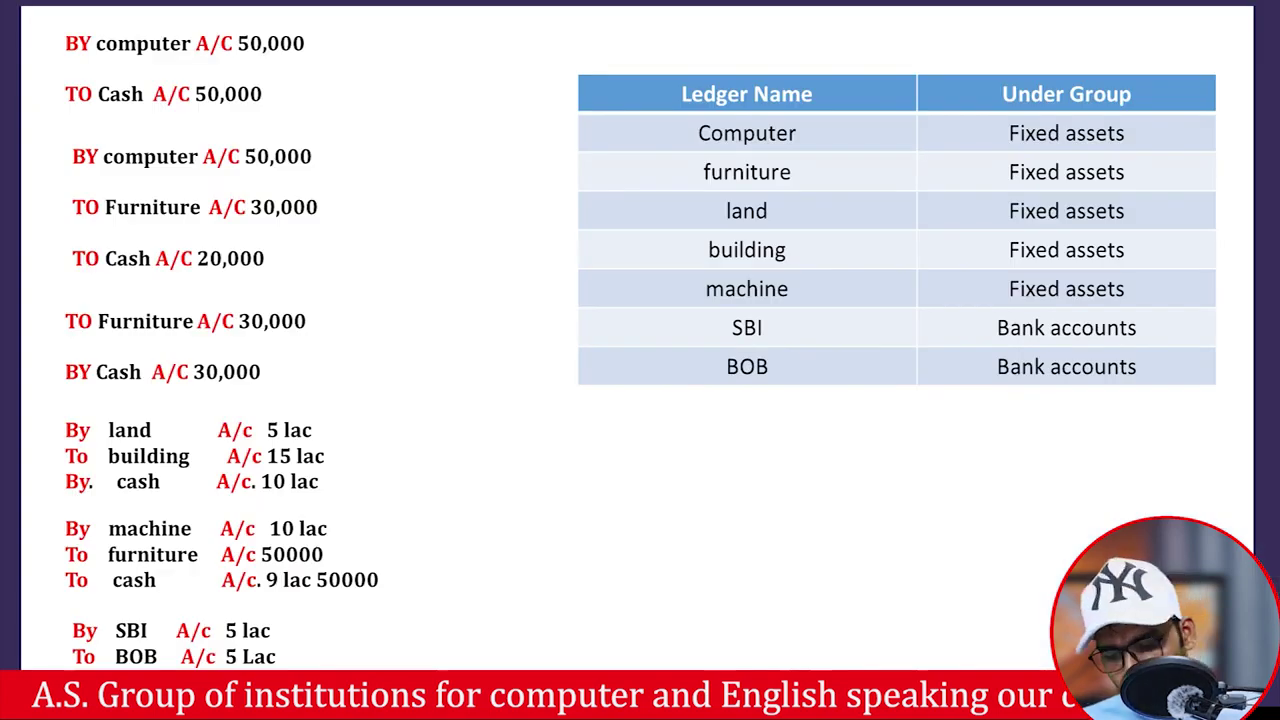
key("alt+Tab")
Create a Machine ledger under the Fixed Assets group for the payment voucher's debit line.
key("Up")
key("Up")
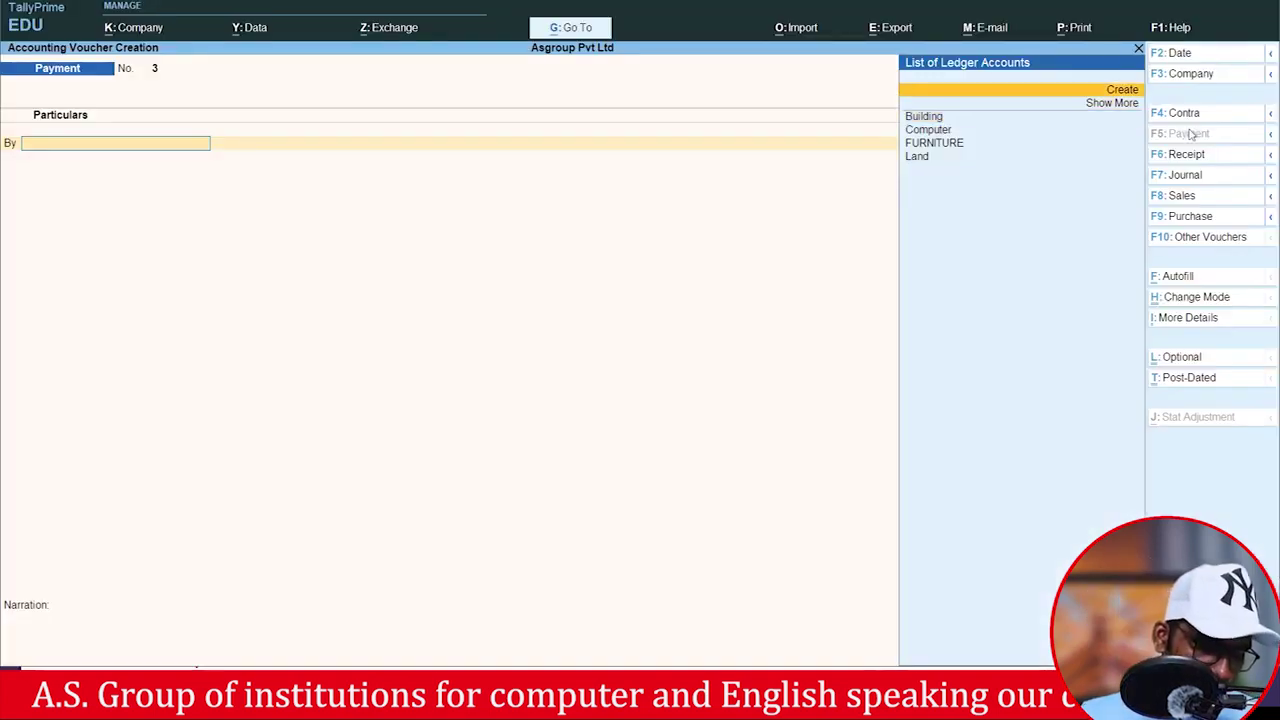
key("Return")
type("Machine")
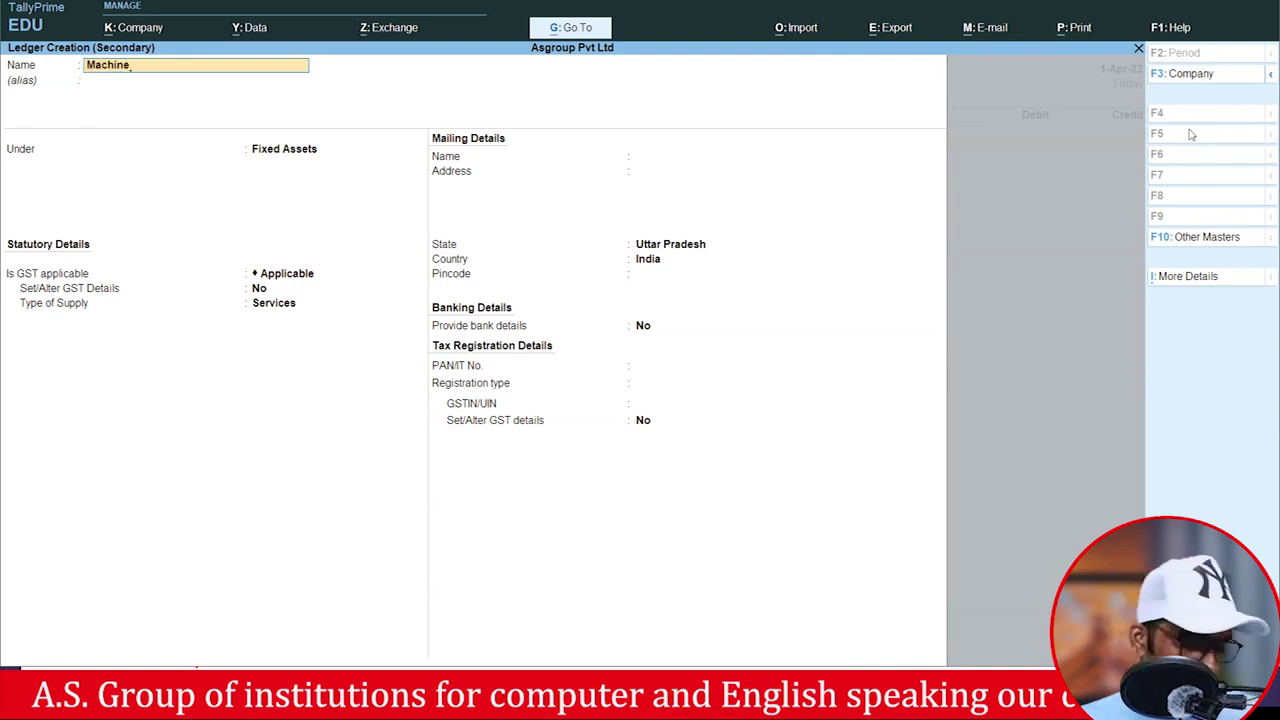
key("Return")
key("Return")
key("Return")
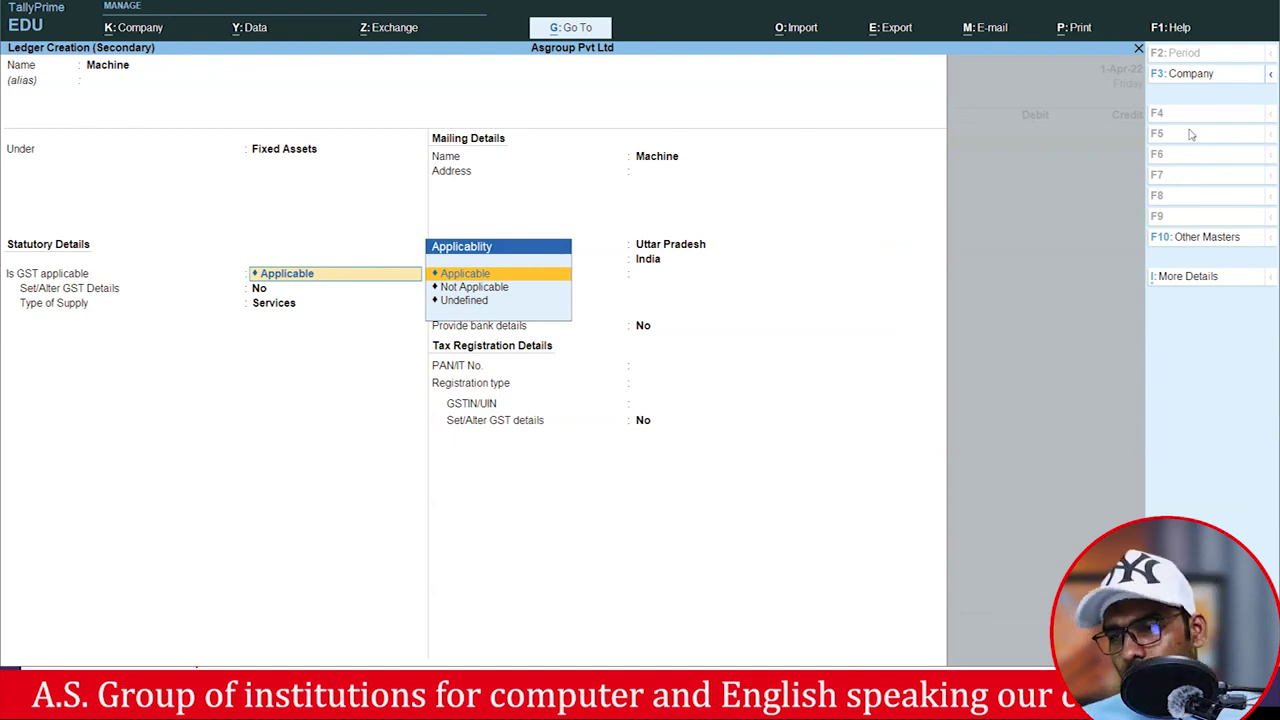
key("ctrl+a")
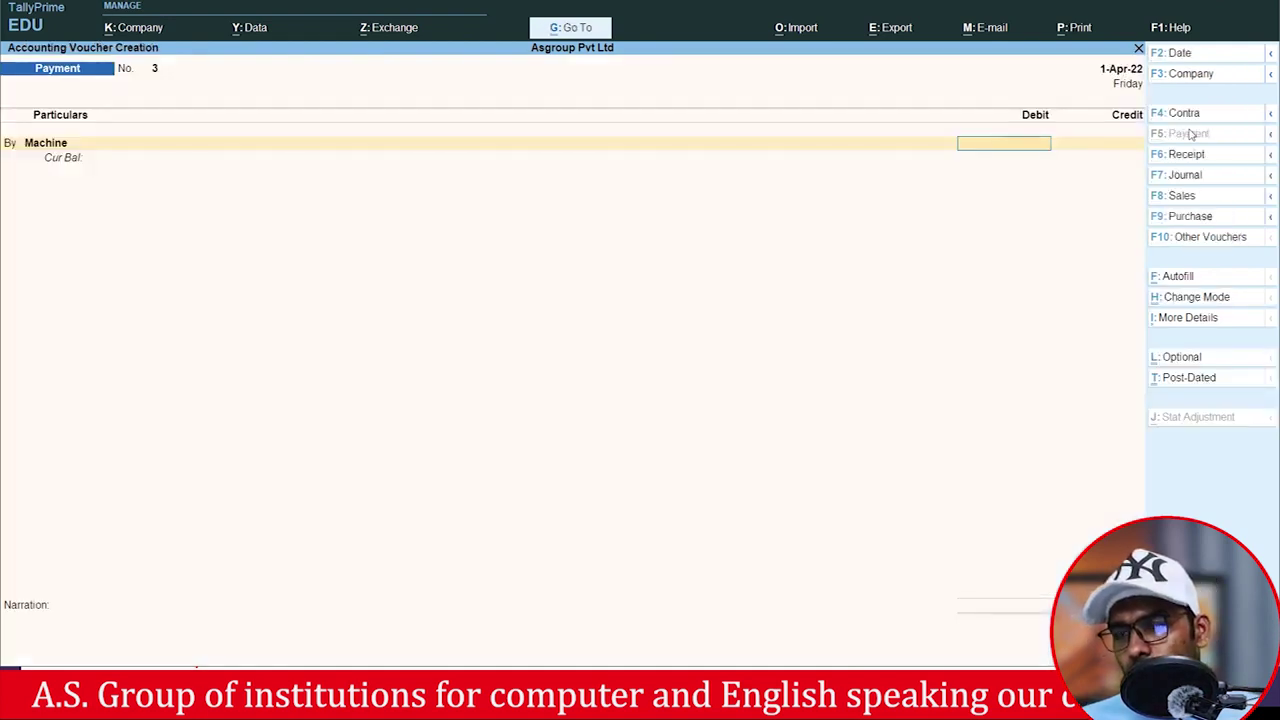
Debit the Machine ledger with 10,00,000 and continue to the voucher's credit line.
type("1000000")
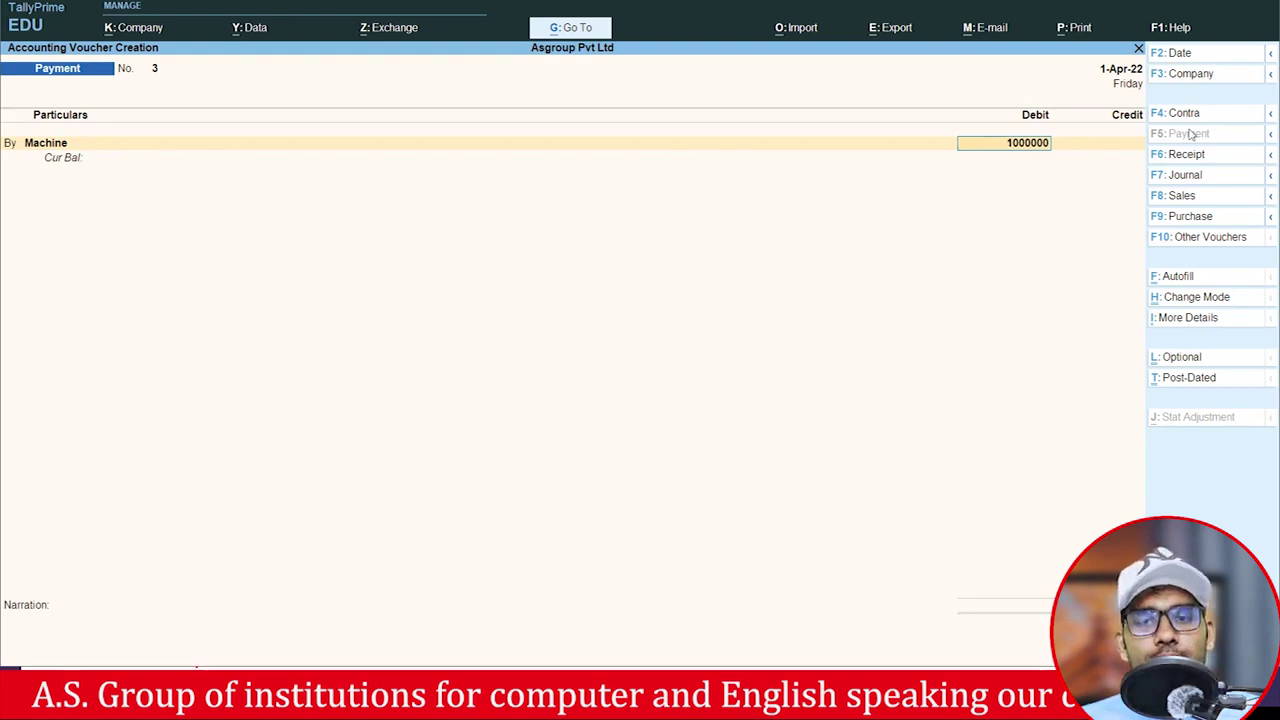
key("Return")
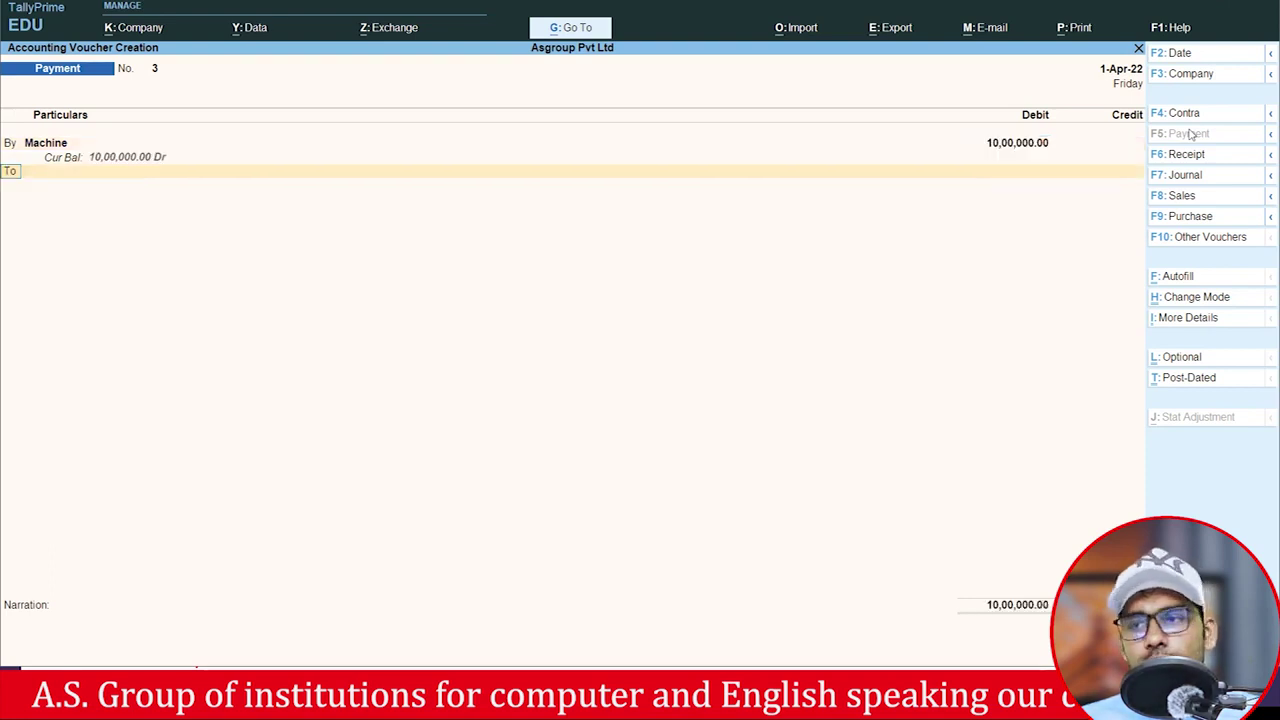
key("Return")
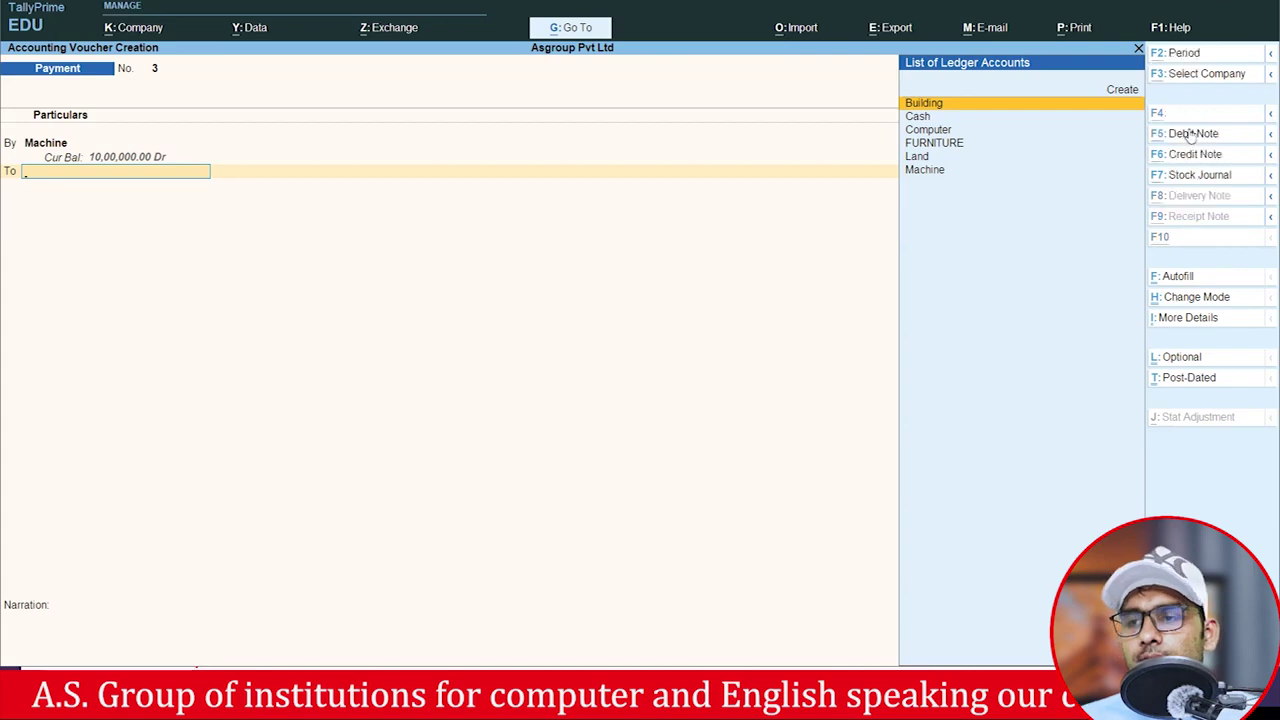
Consult the notes slide, return to the payment voucher, and credit the Furniture ledger with 50,000.
key("alt+Tab")
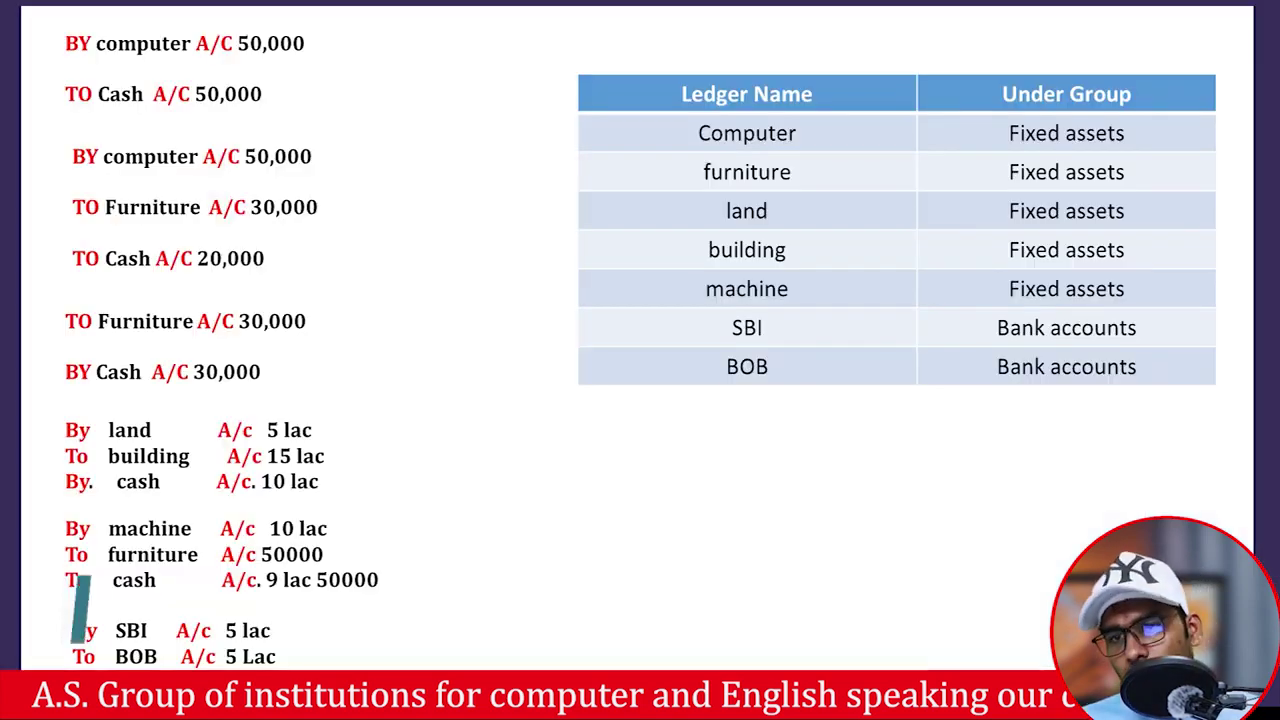
key("alt+Tab")
key("Down")
key("Down")
key("Down")
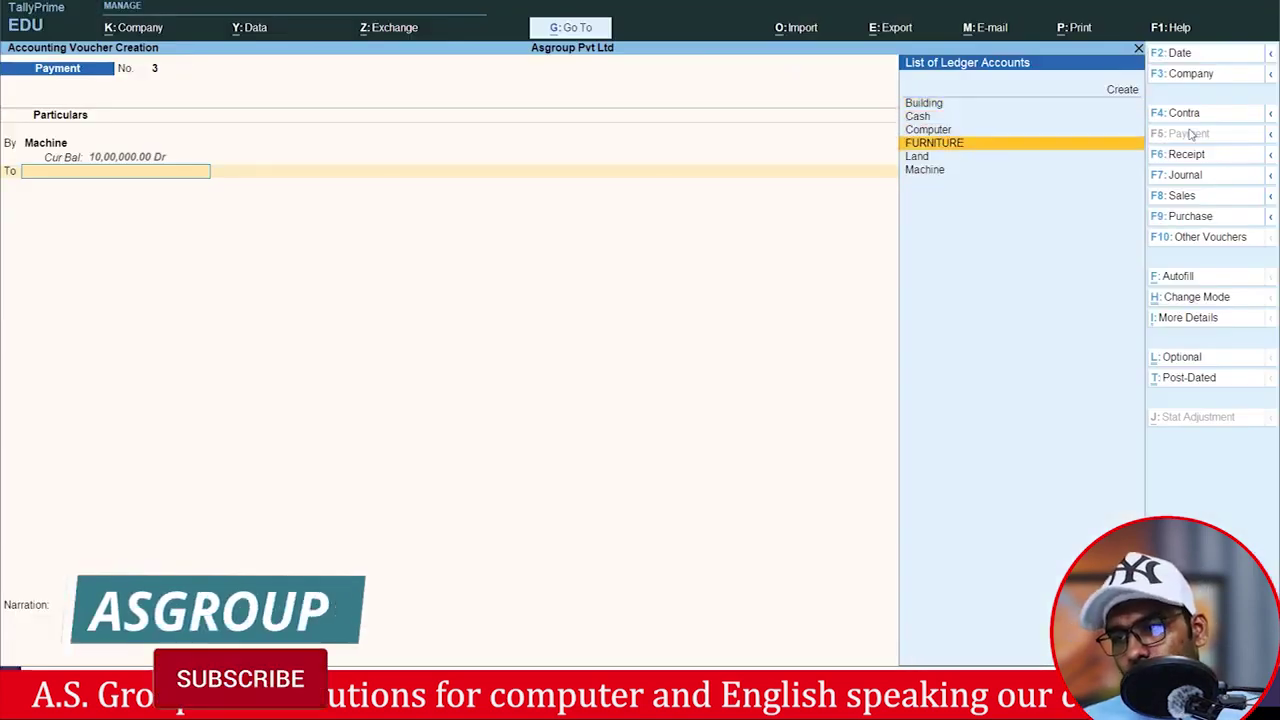
key("Return")
type("5")
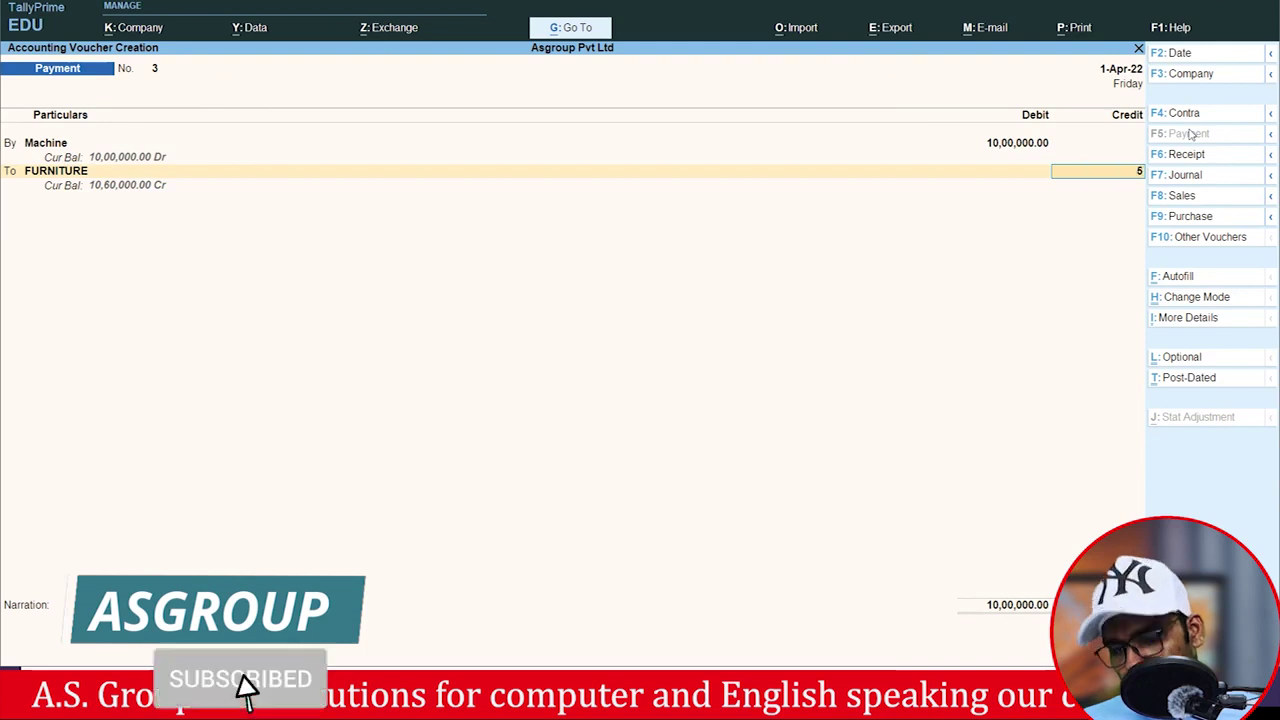
type("0000")
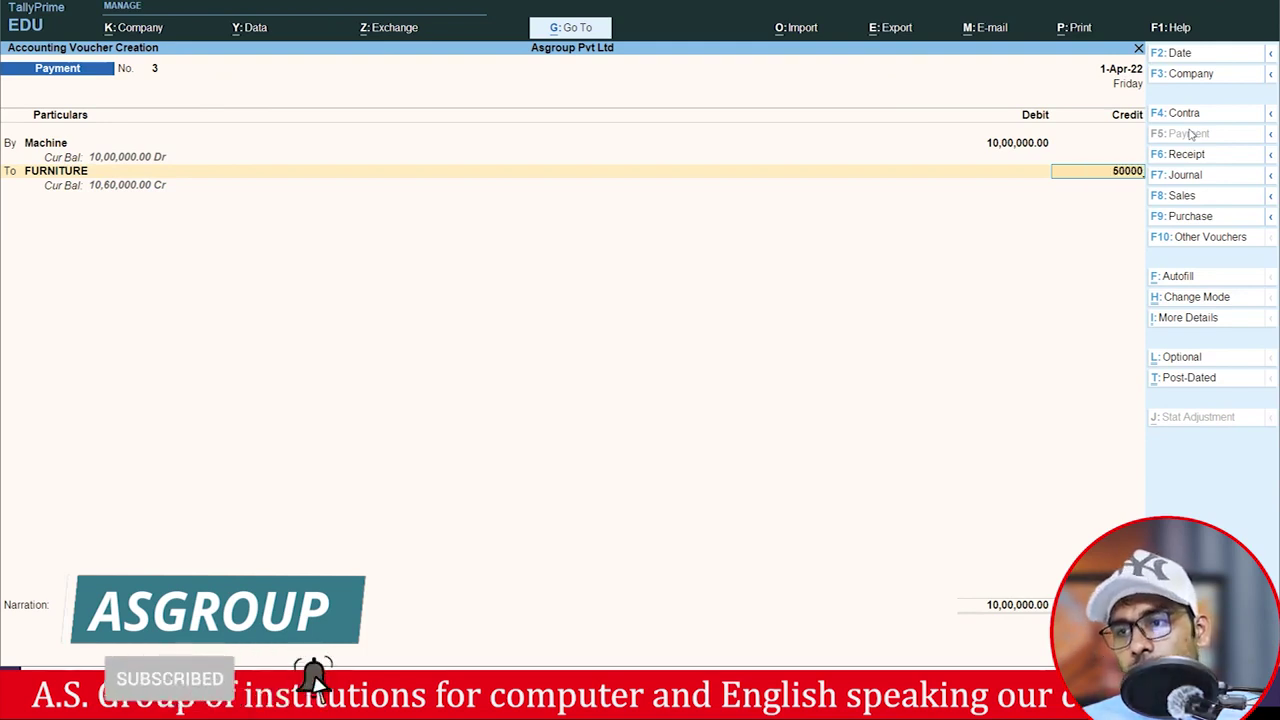
key("Return")
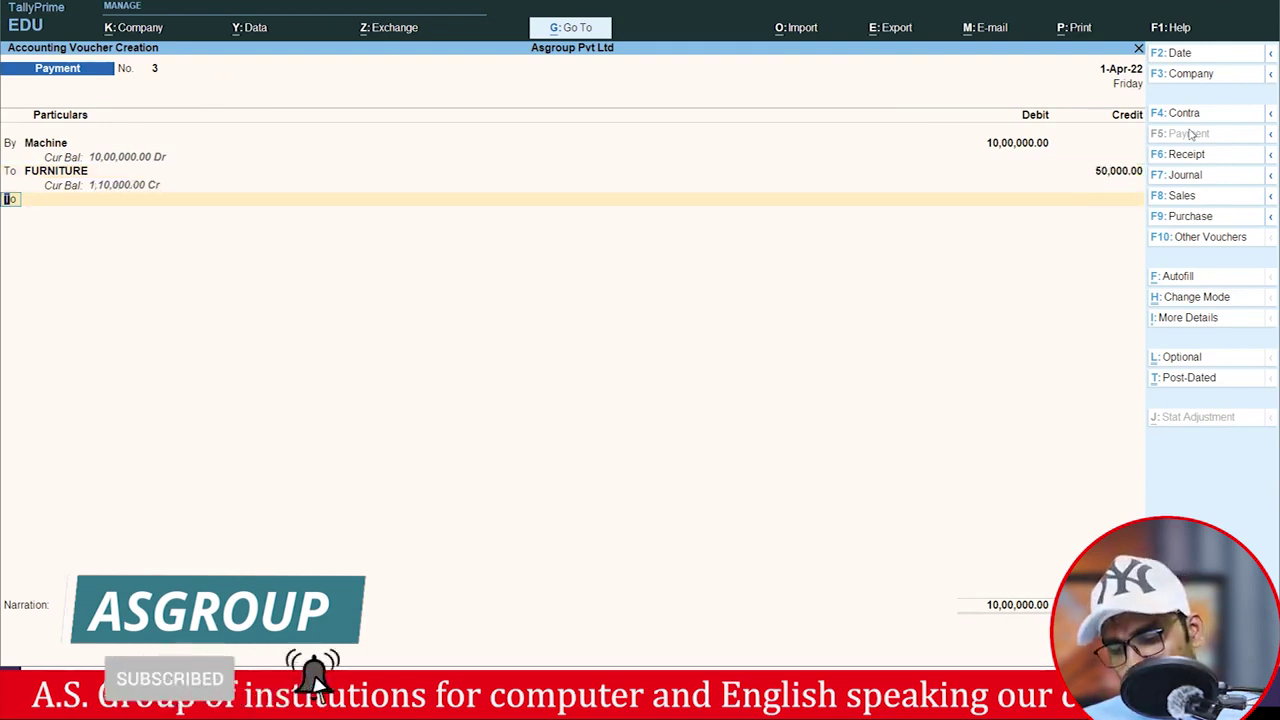
Credit the remaining 9,50,000 to the Cash ledger and save the machine payment voucher.
key("Return")
key("Down")
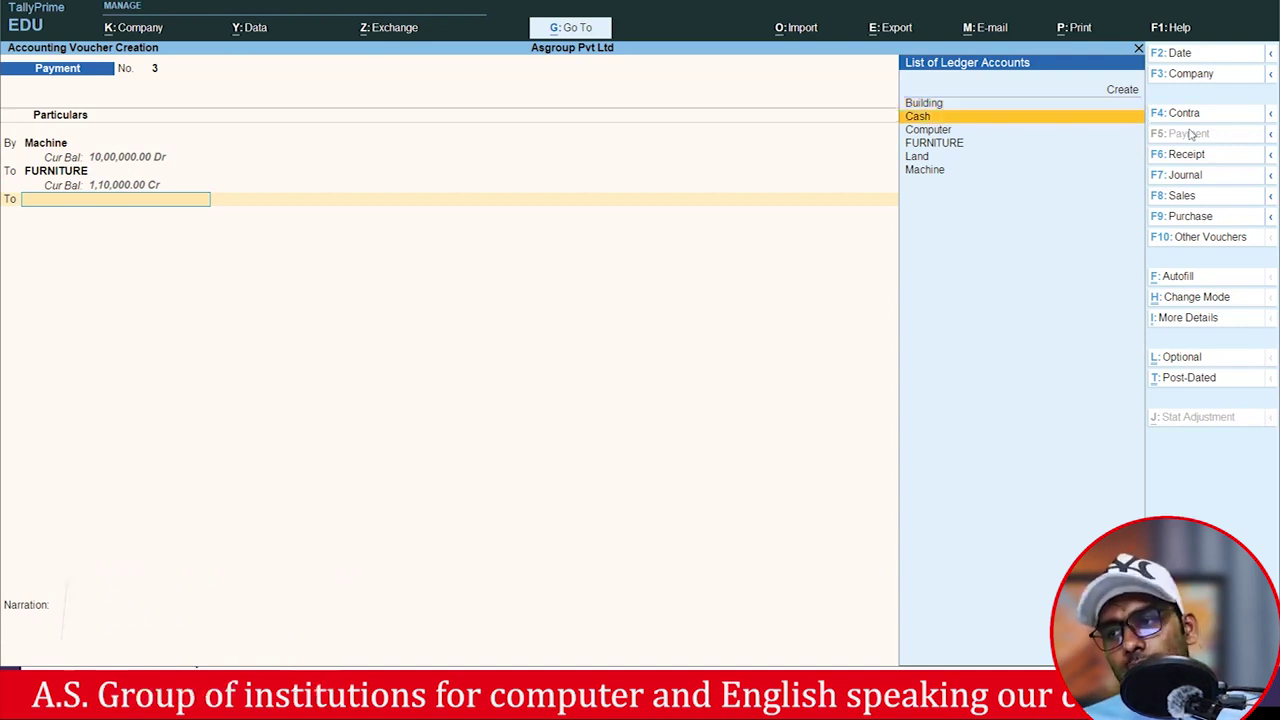
key("Return")
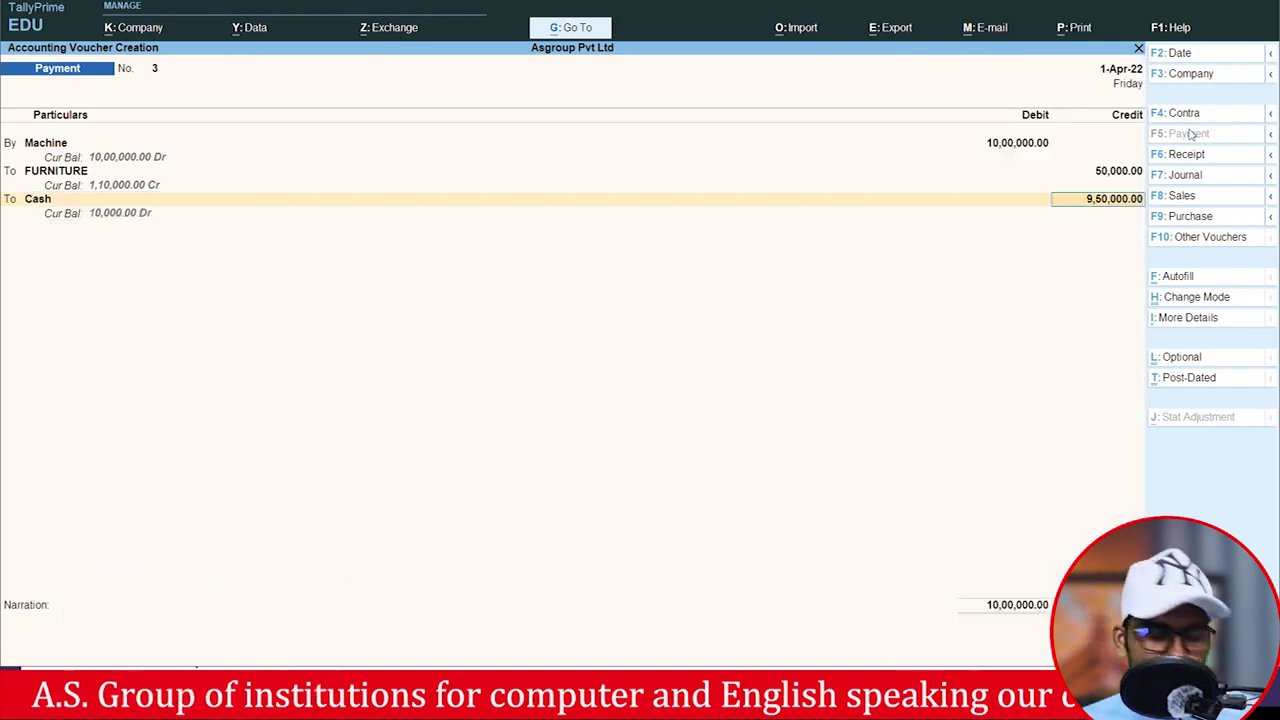
key("Return")
key("Return")
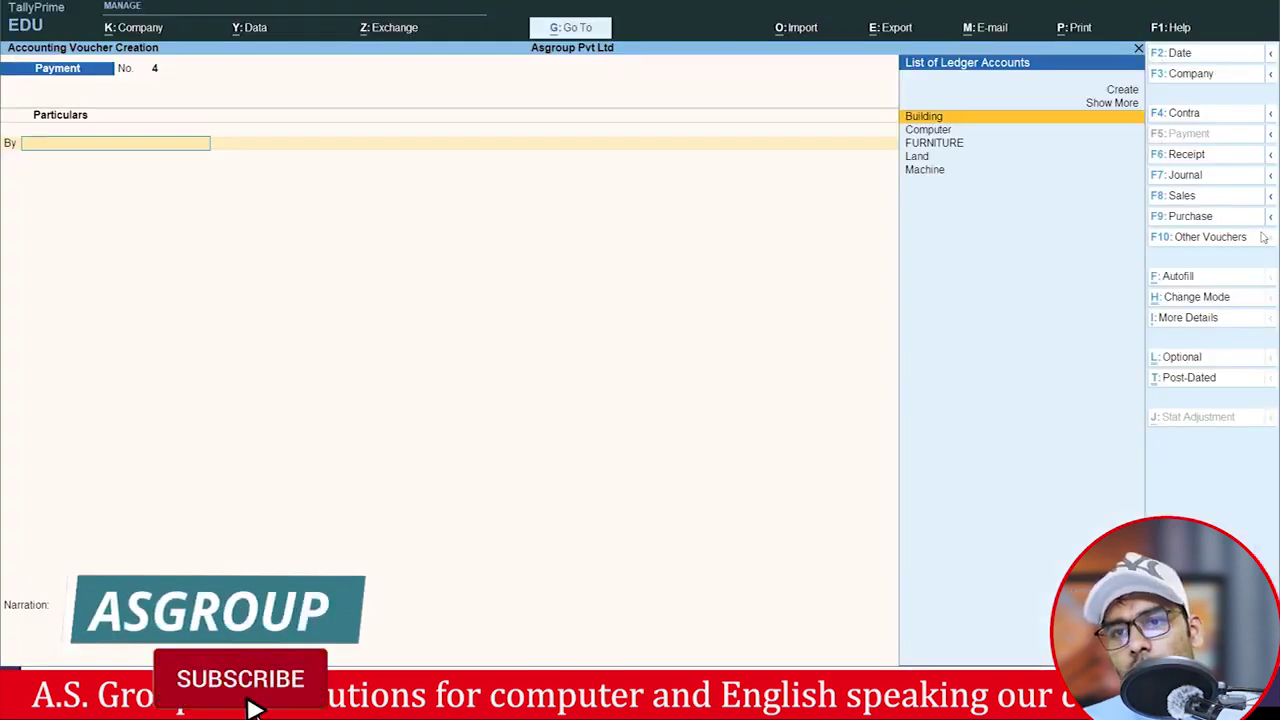
Switch to a contra voucher and create a Bob ledger under the Bank Accounts group for its credit line.
left_click(1180, 114)
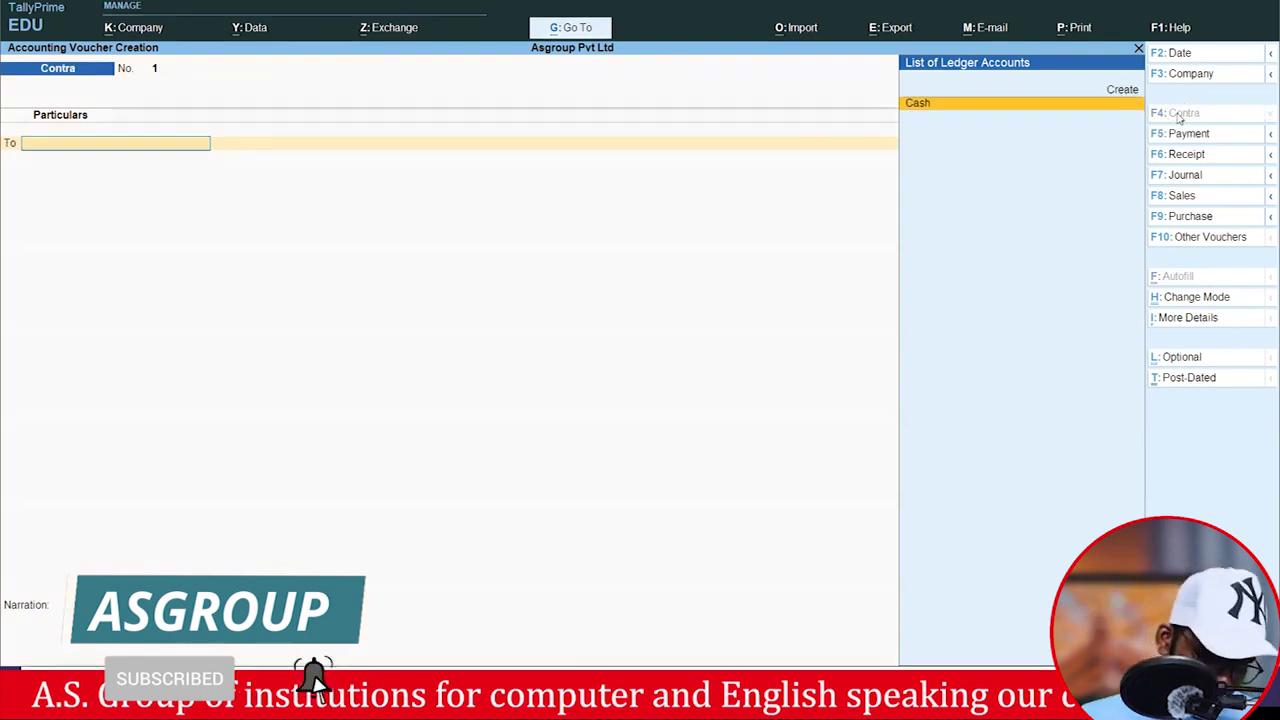
key("Up")
key("Return")
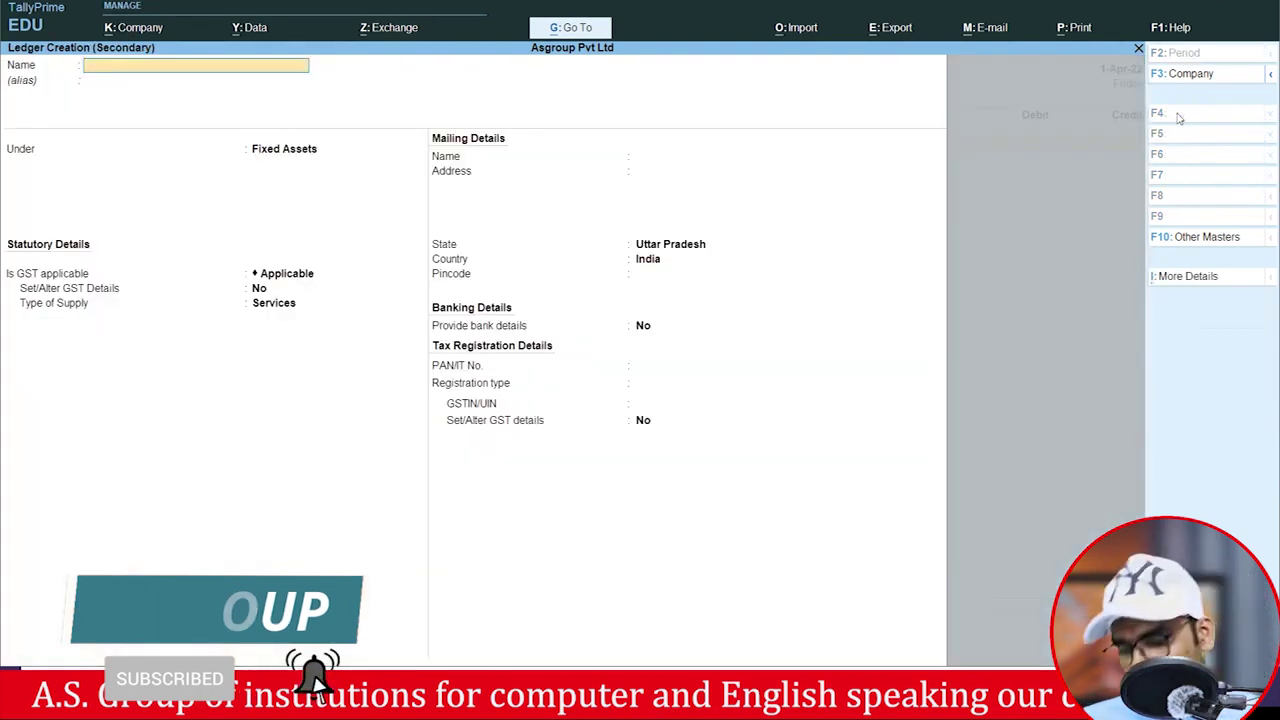
type("Bob")
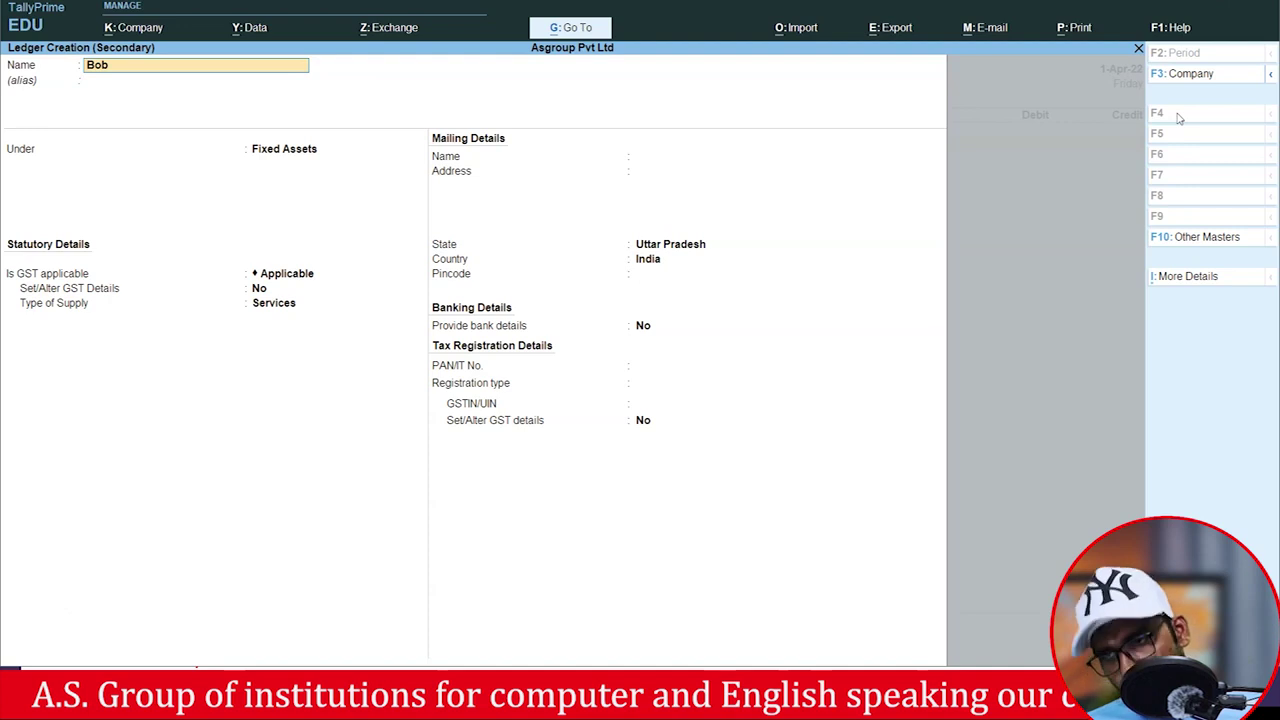
key("Return")
key("Return")
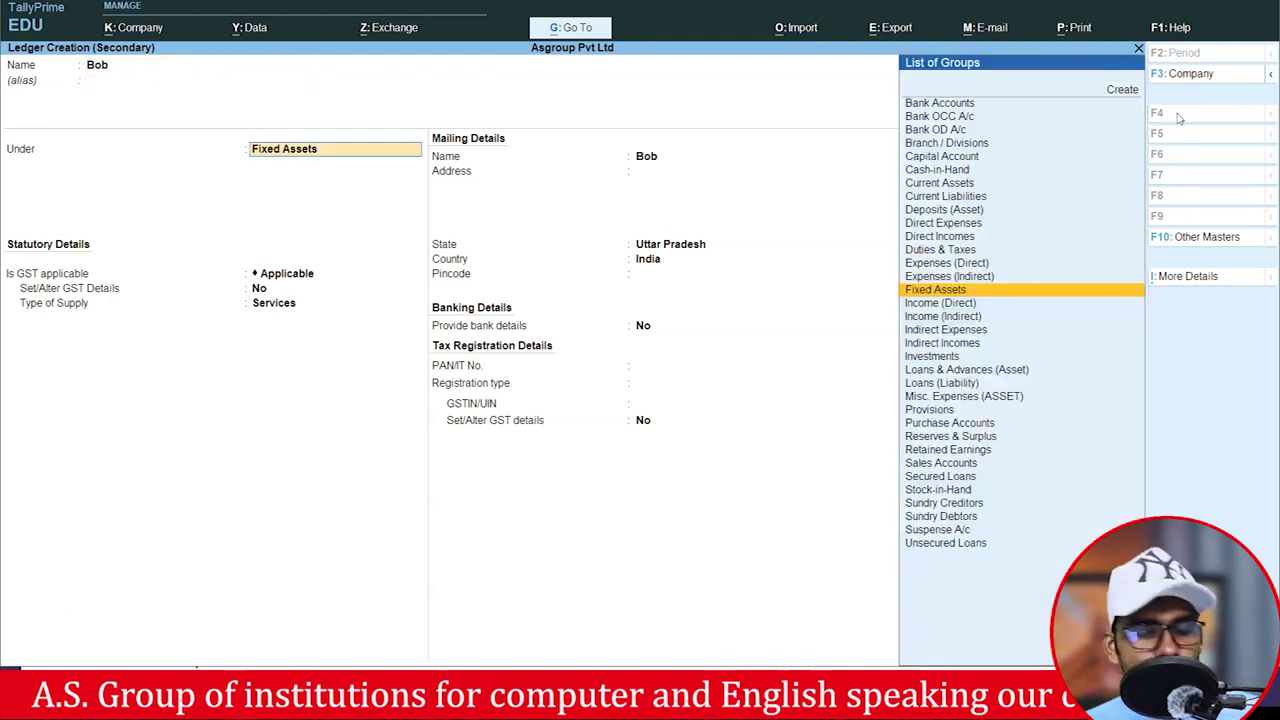
type("B")
key("Return")
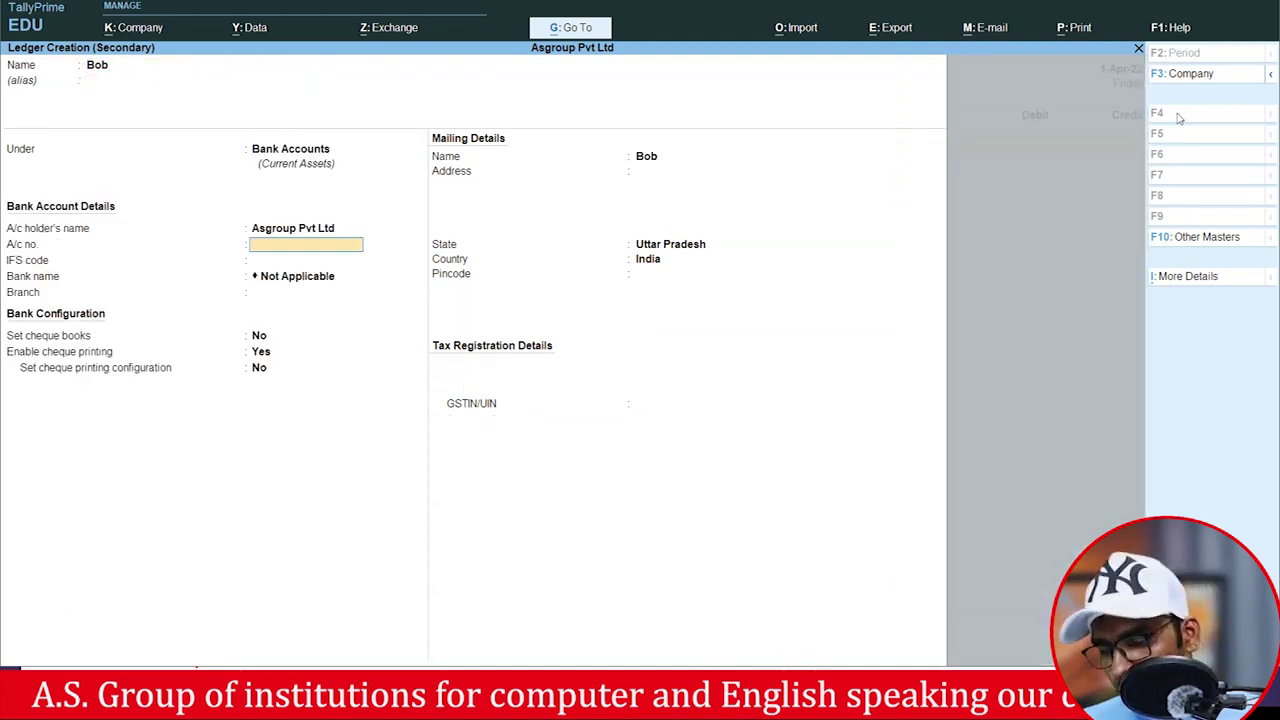
key("ctrl+a")
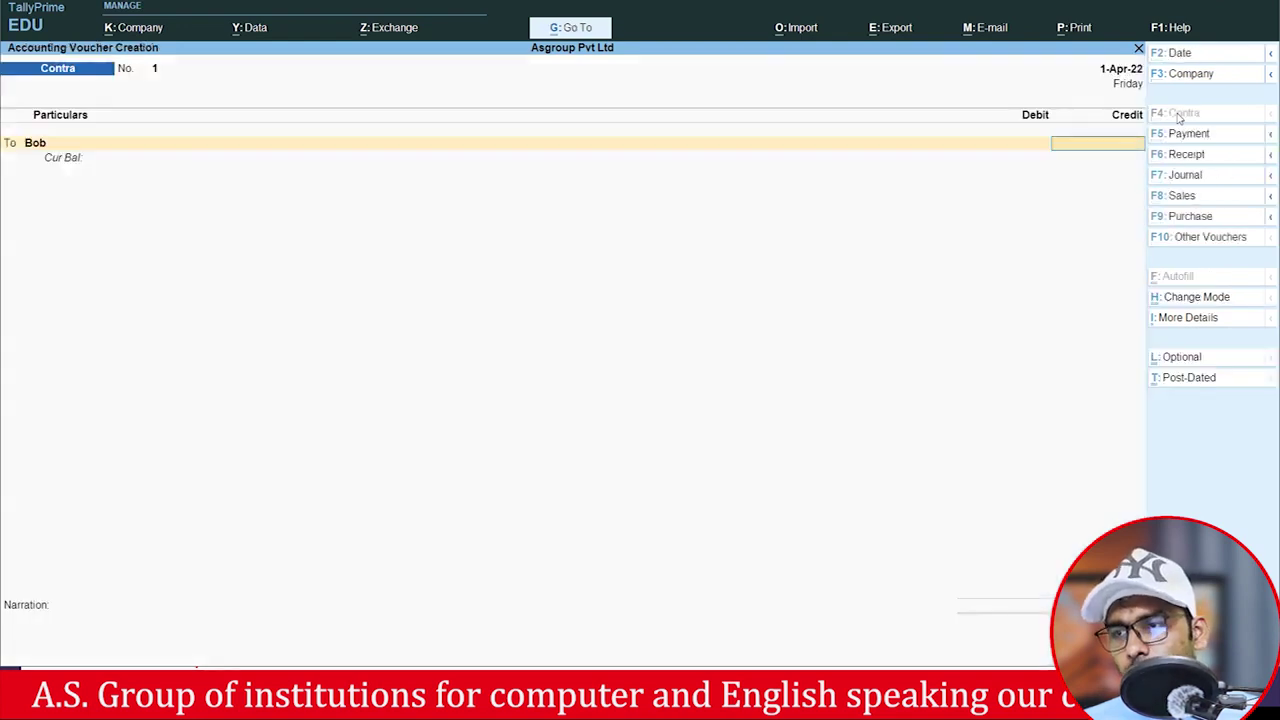
Credit the Bob ledger with 5,00,000 and accept the bank allocation as a cheque transaction.
type("50000")
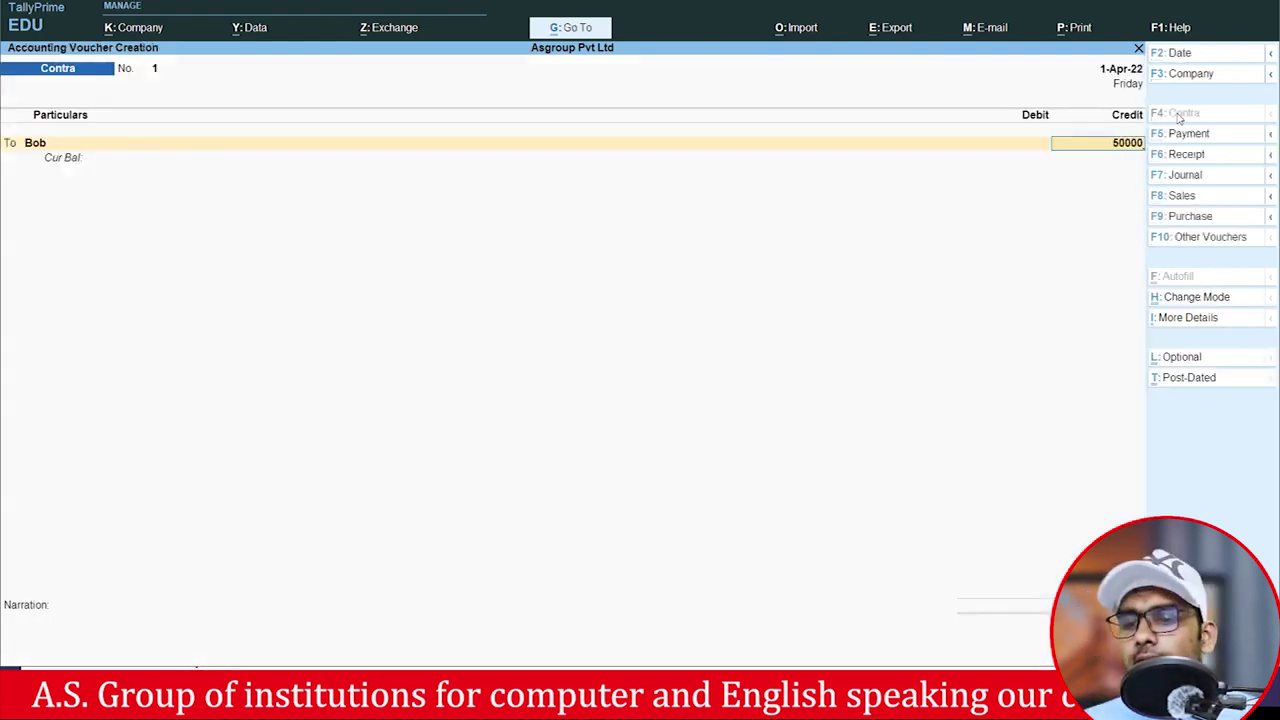
key("Return")
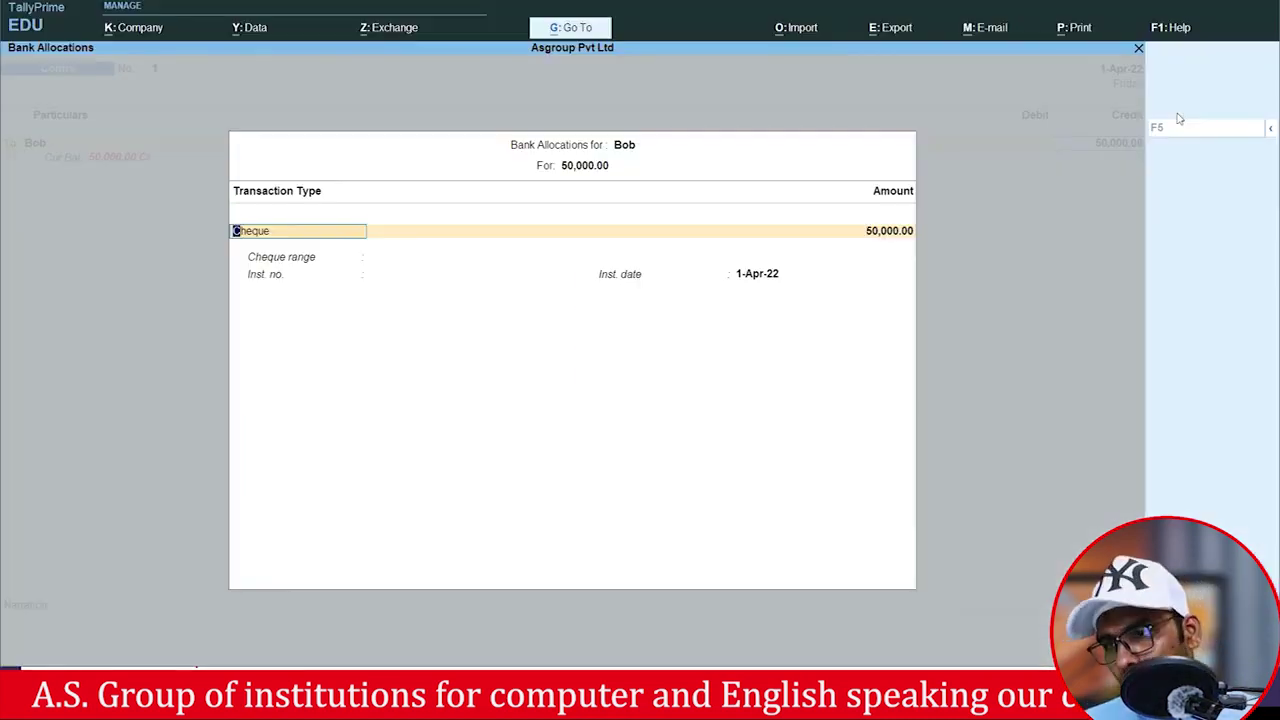
key("Escape")
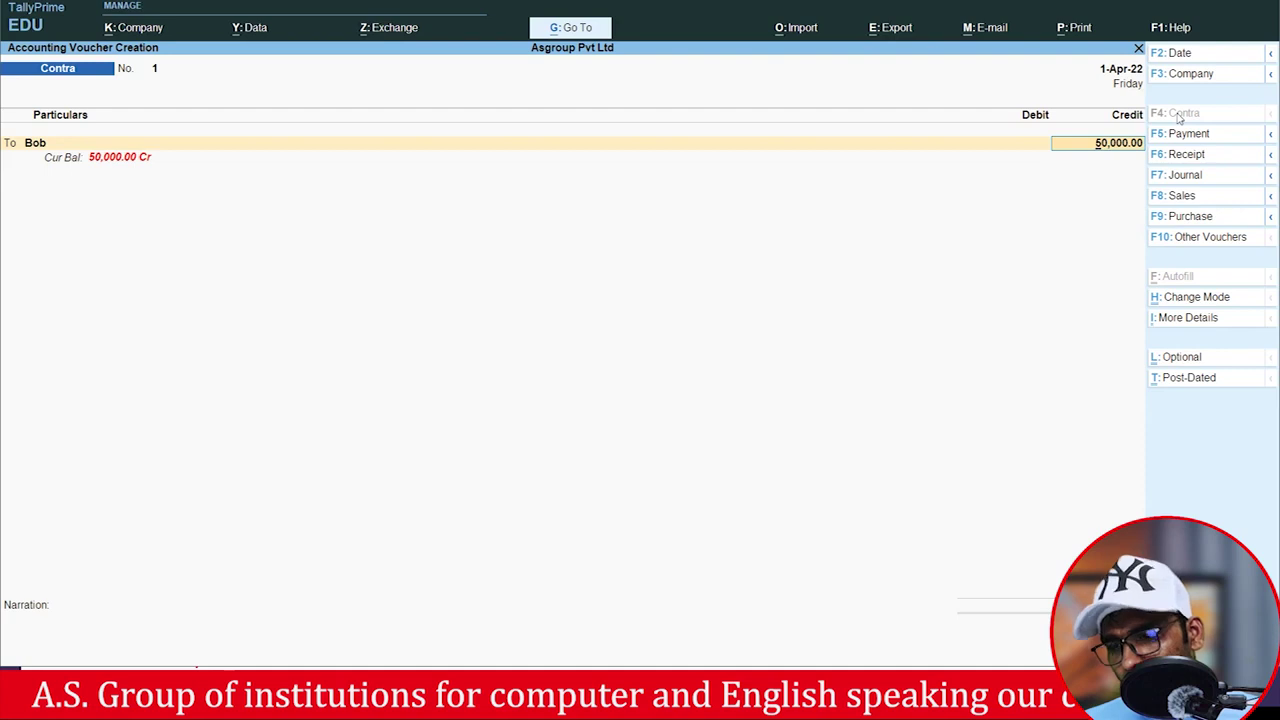
type("5,00,000")
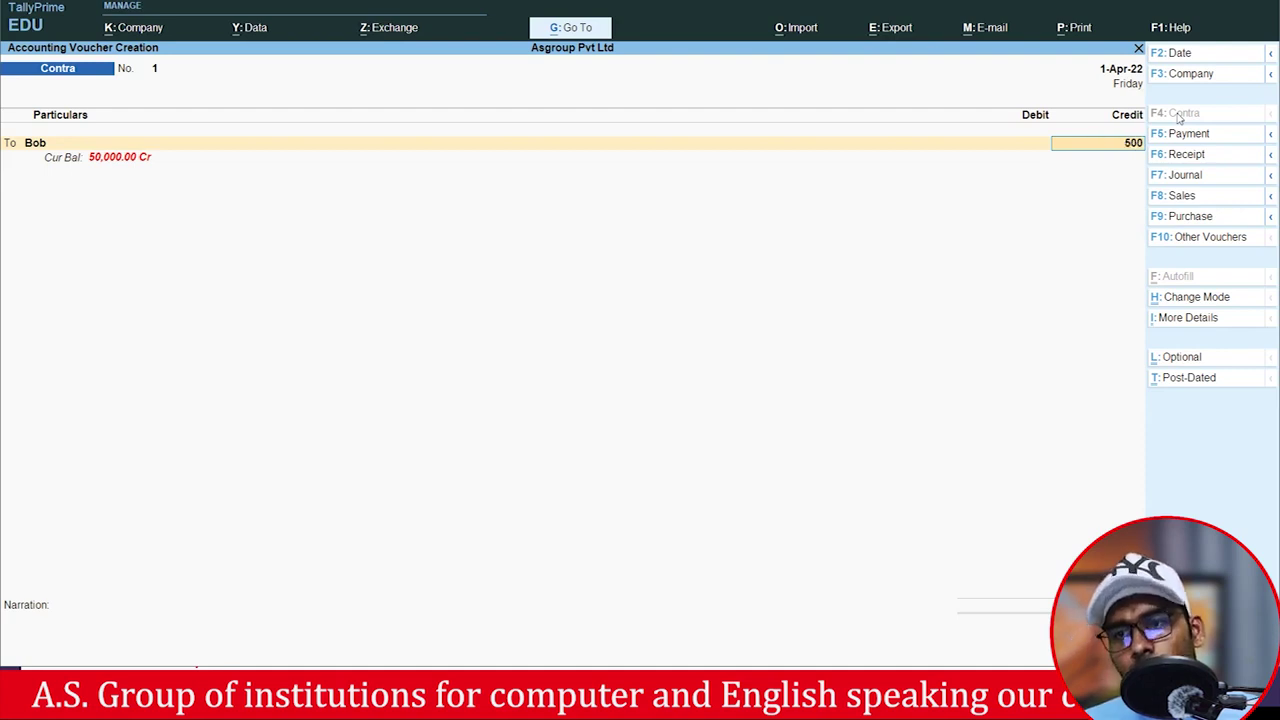
key("Return")
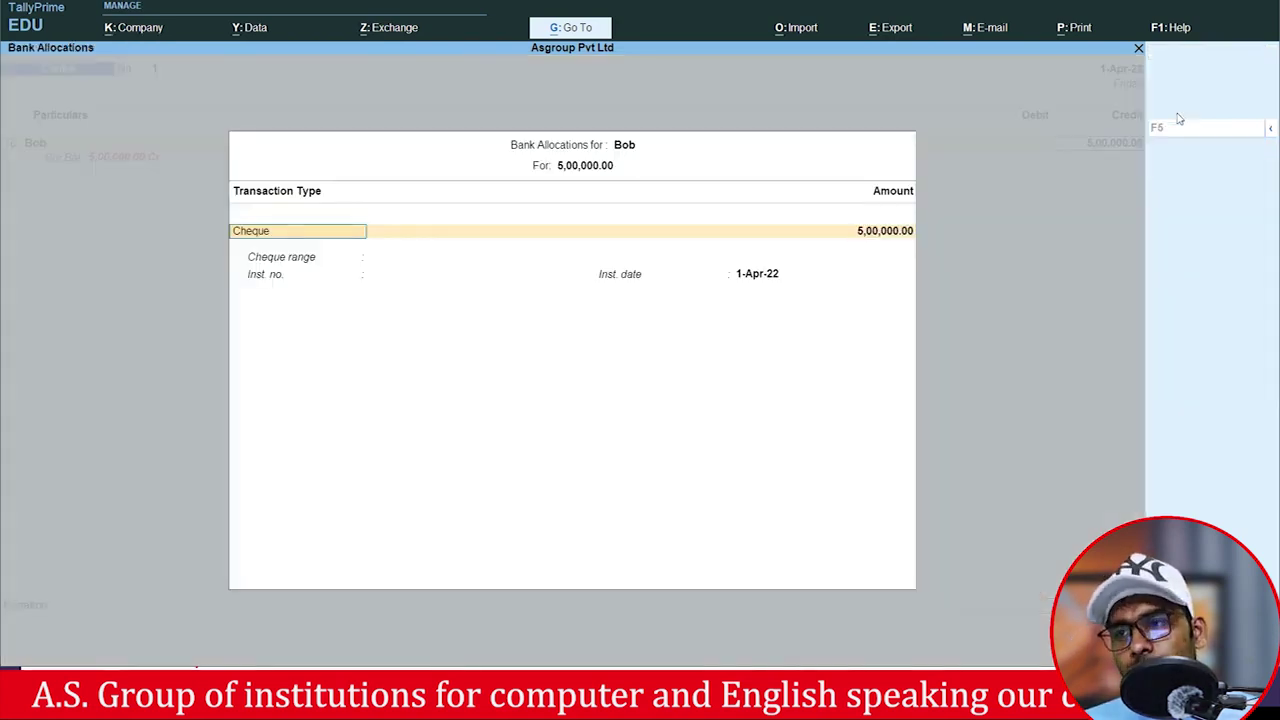
key("Return")
key("Return")
key("Return")
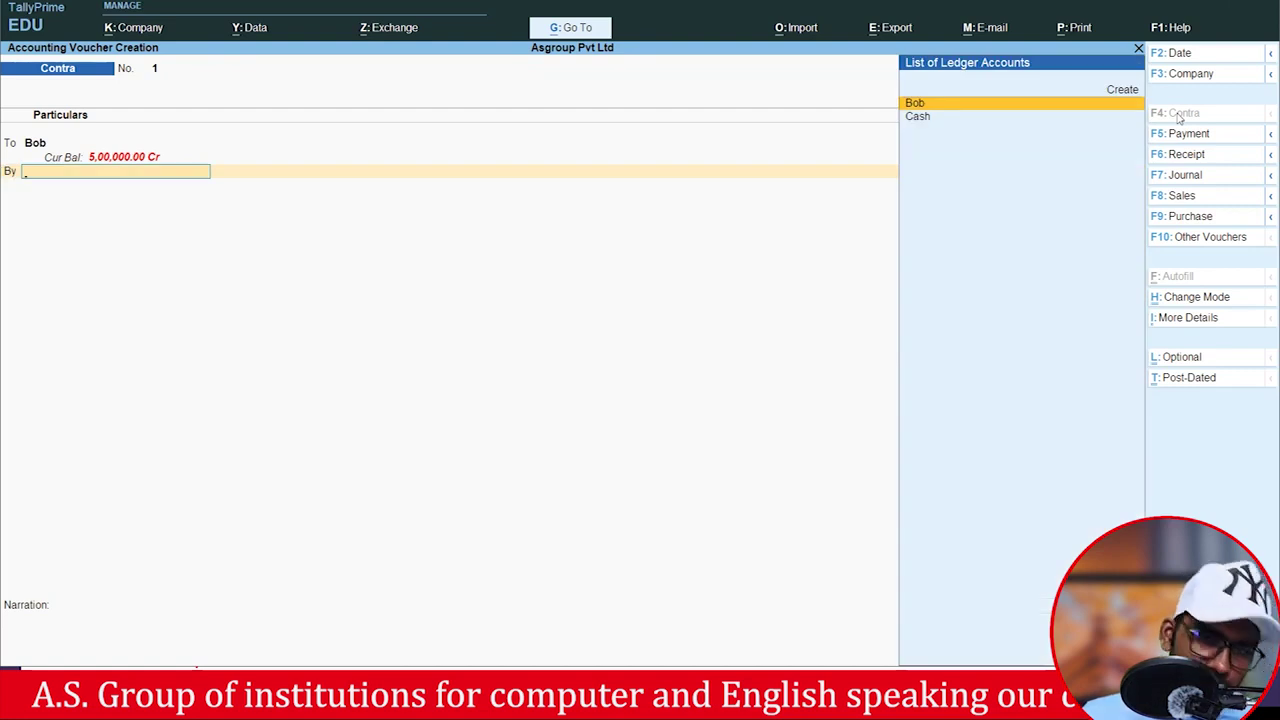
Create an Sbi ledger under Bank Accounts for the 5,00,000 debit line and save the contra voucher.
key("Up")
key("Return")
type("S")
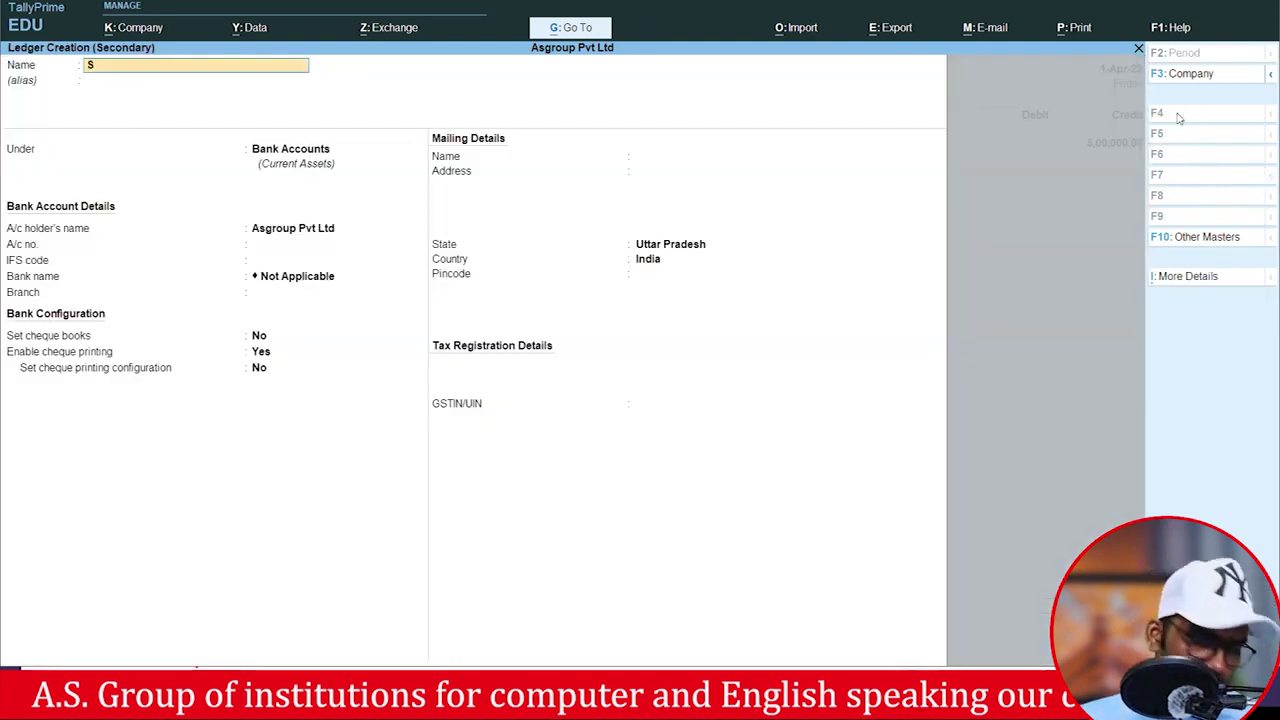
type("bi")
key("Return")
key("Return")
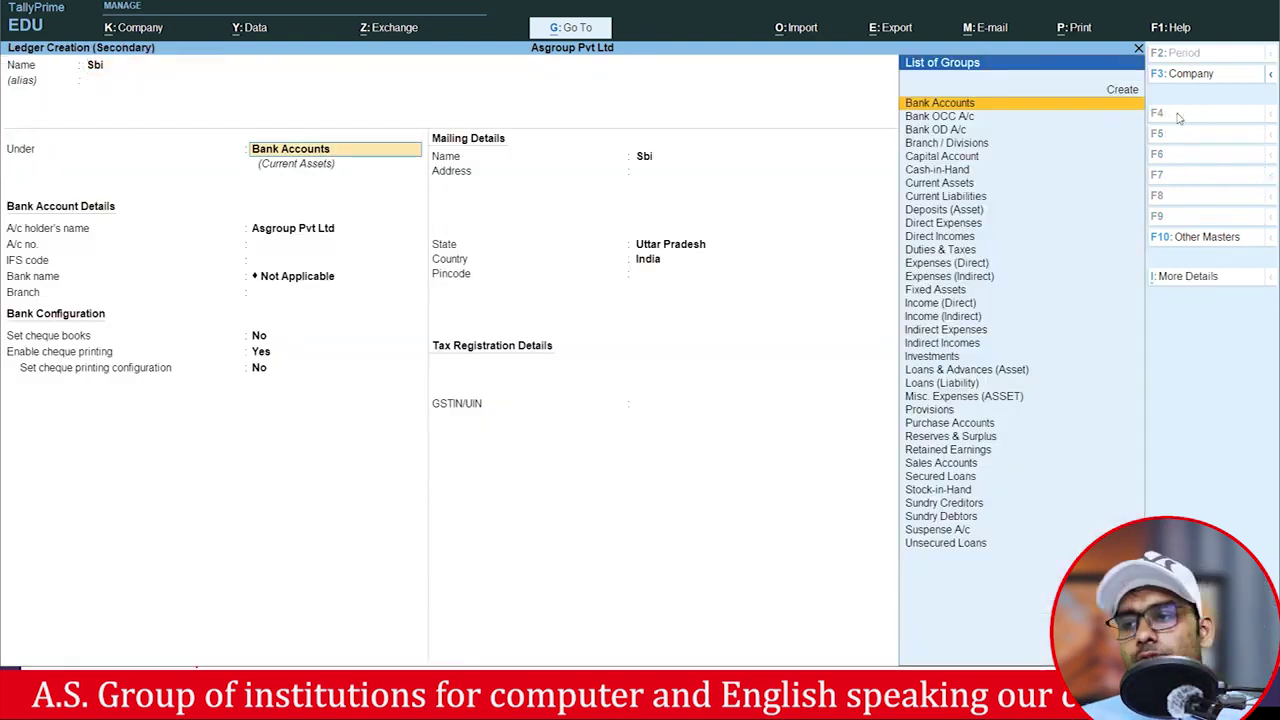
key("Return")
key("ctrl+a")
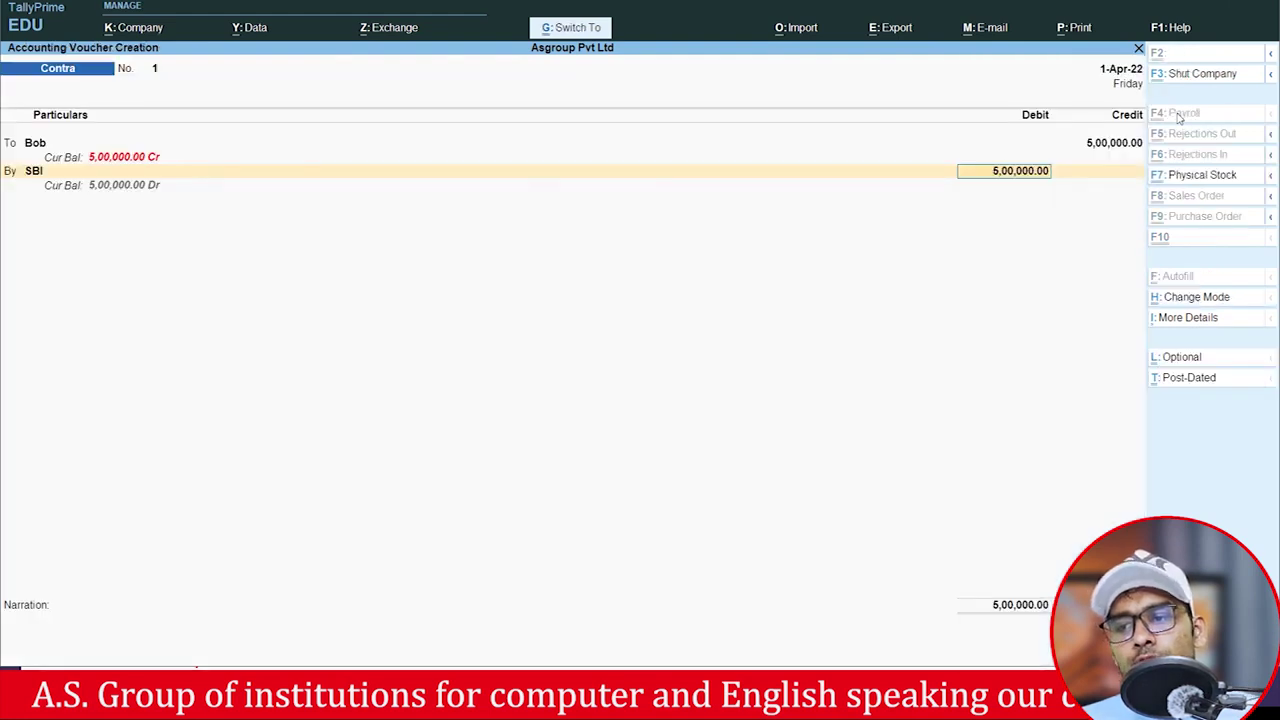
key("ctrl+a")
Leave voucher entry and open the Day Book to review the recorded vouchers.
key("Escape")
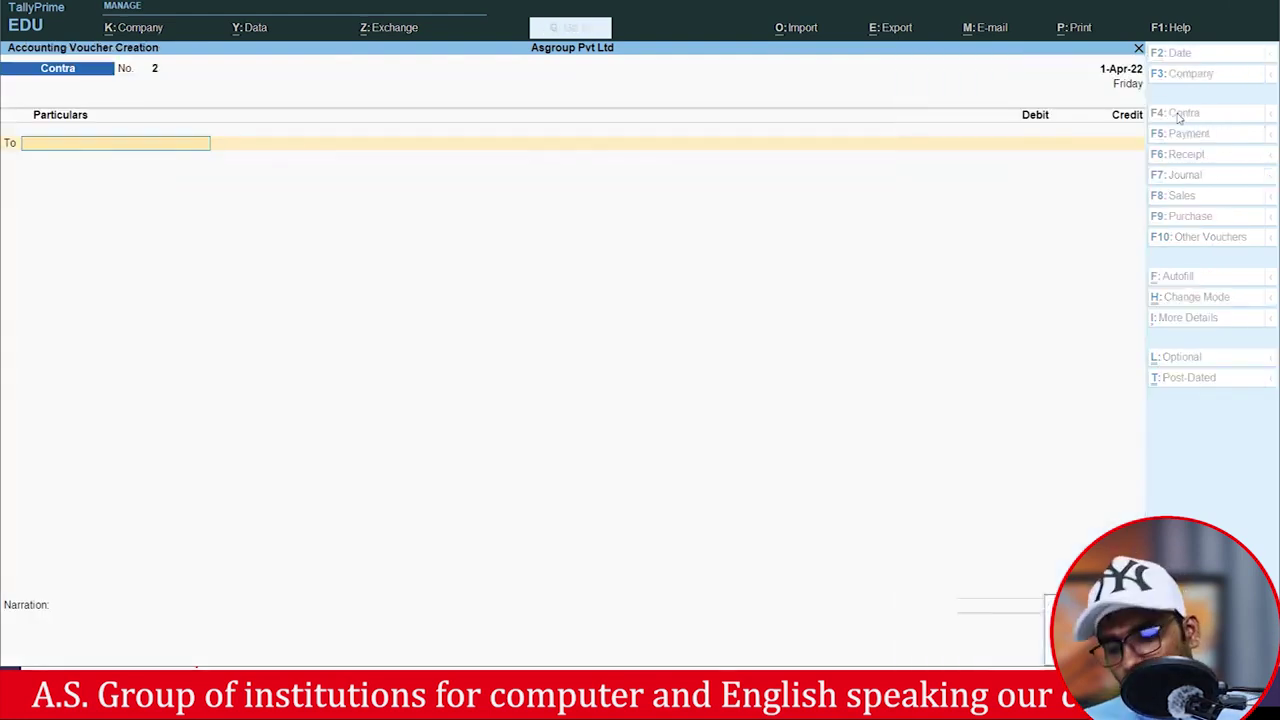
key("Escape")
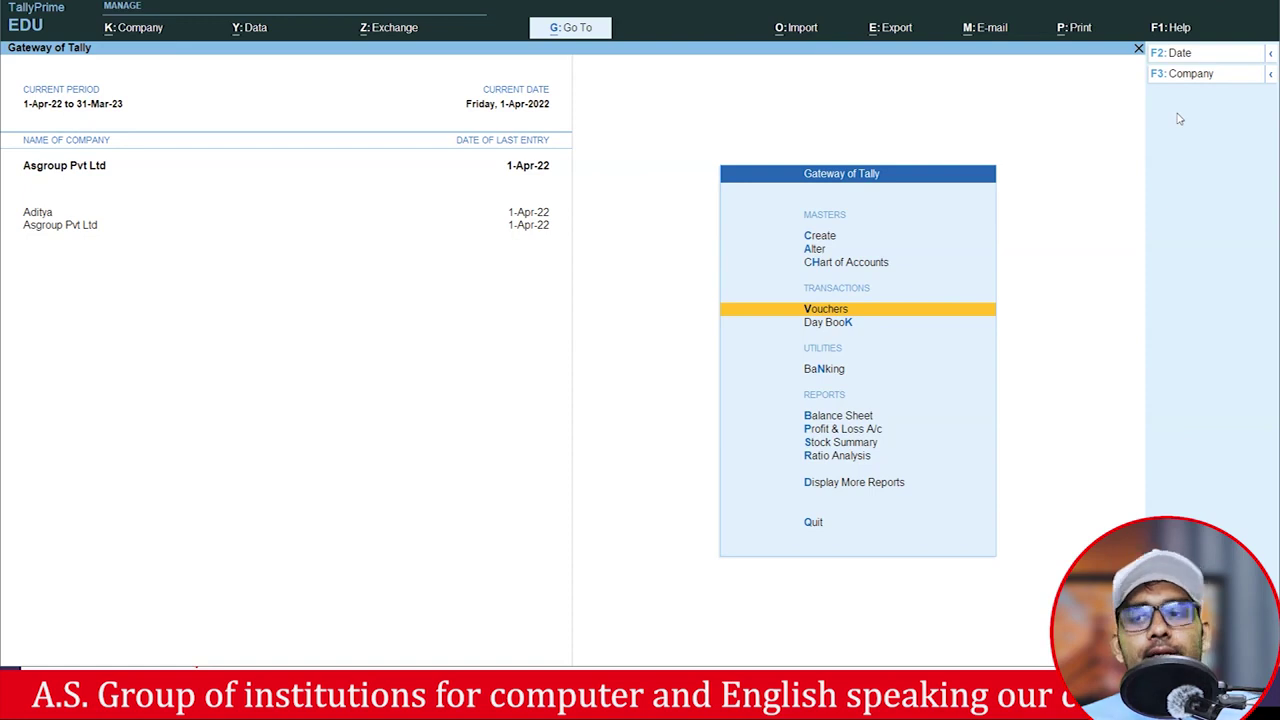
key("Down")
key("Return")
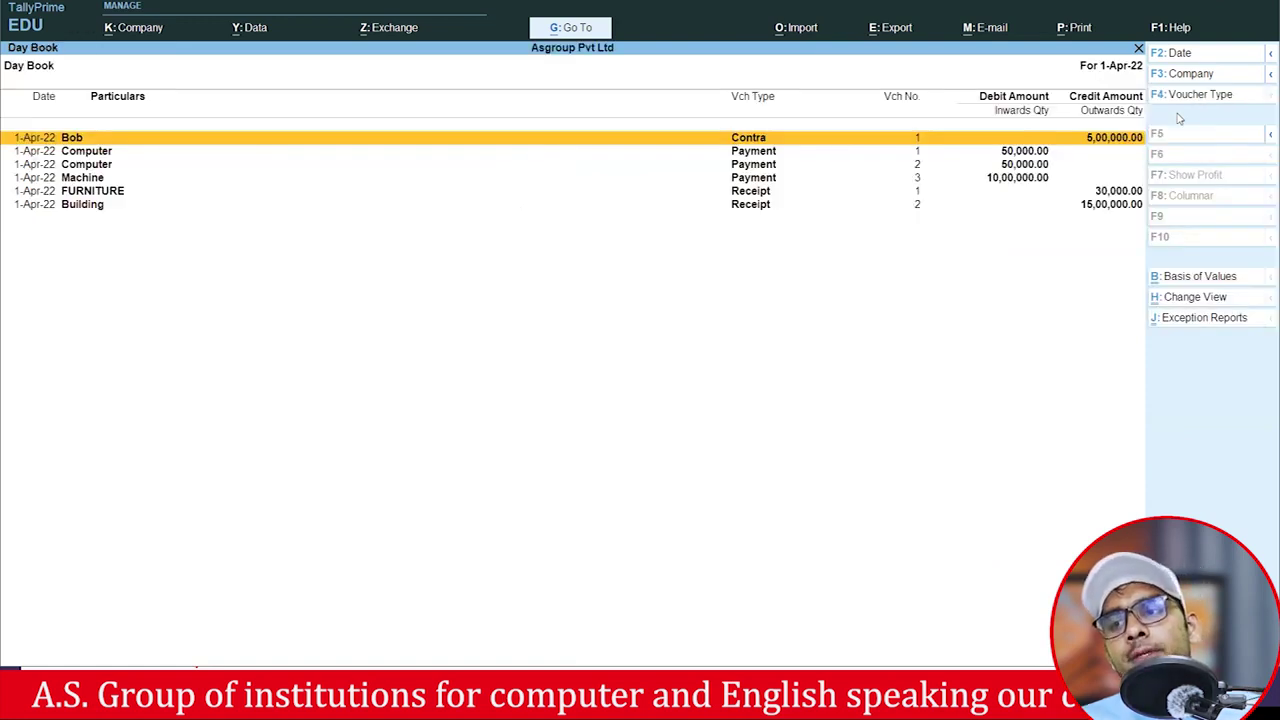